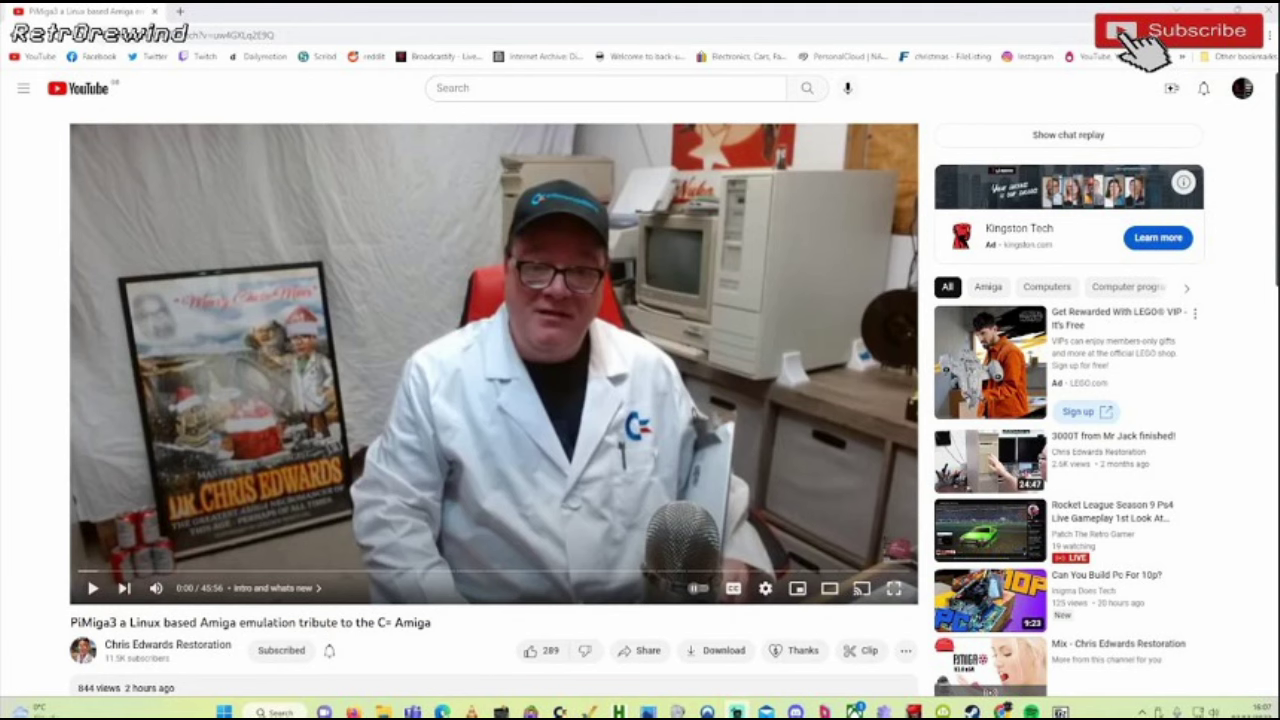
# Step: Expand the video's description and download PIMIGA3.torrent through its Pimiga3 download link
pyautogui.scroll(-2, 30, 383)
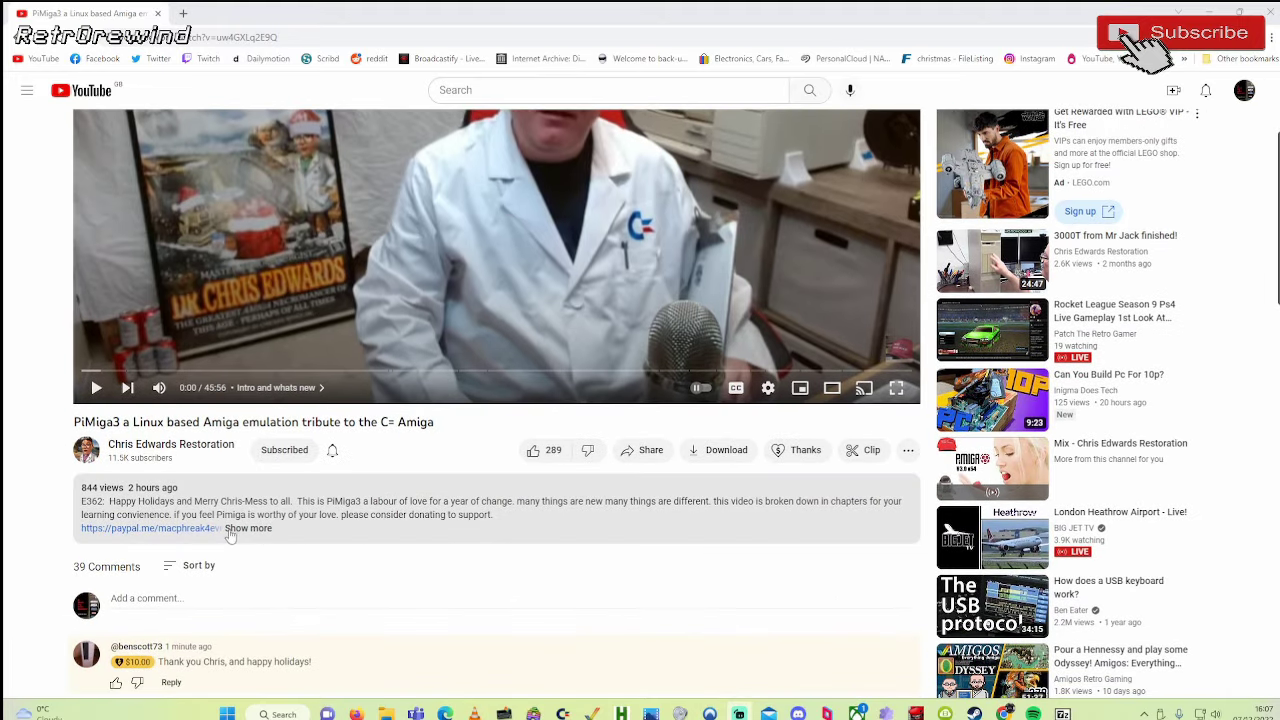
pyautogui.click(229, 533)
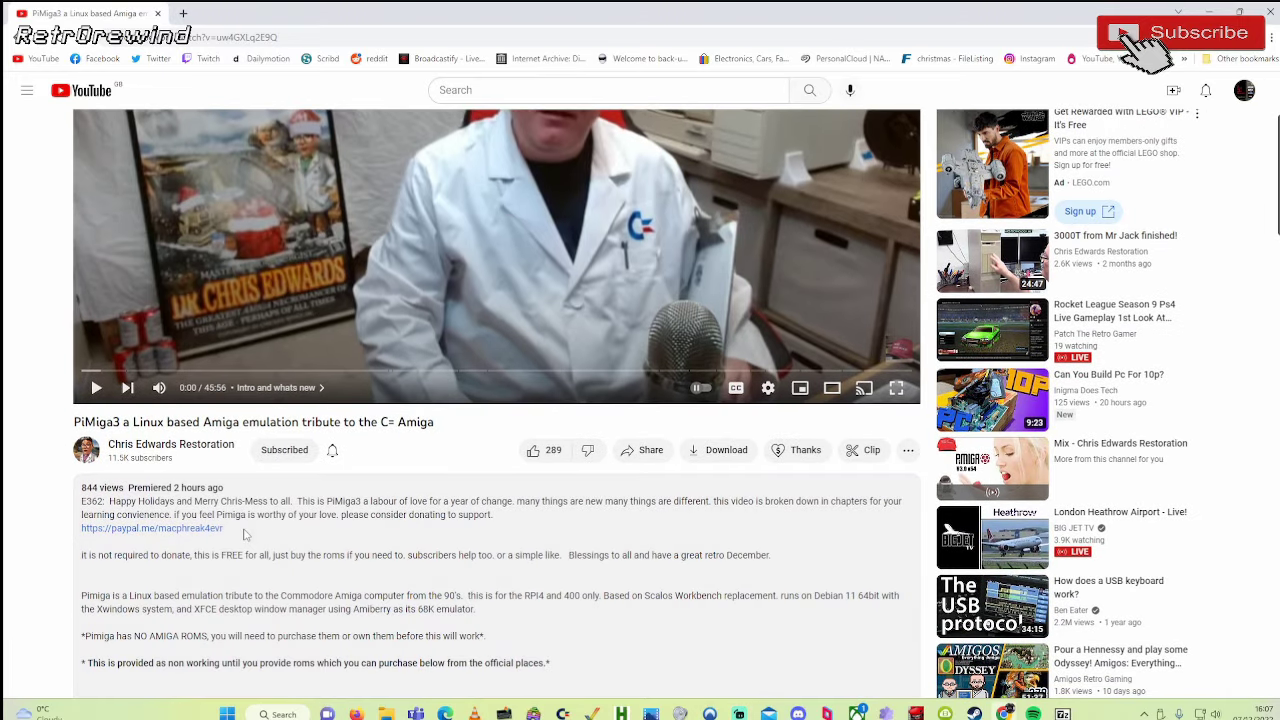
pyautogui.scroll(-2, 150, 424)
pyautogui.scroll(-4, 148, 424)
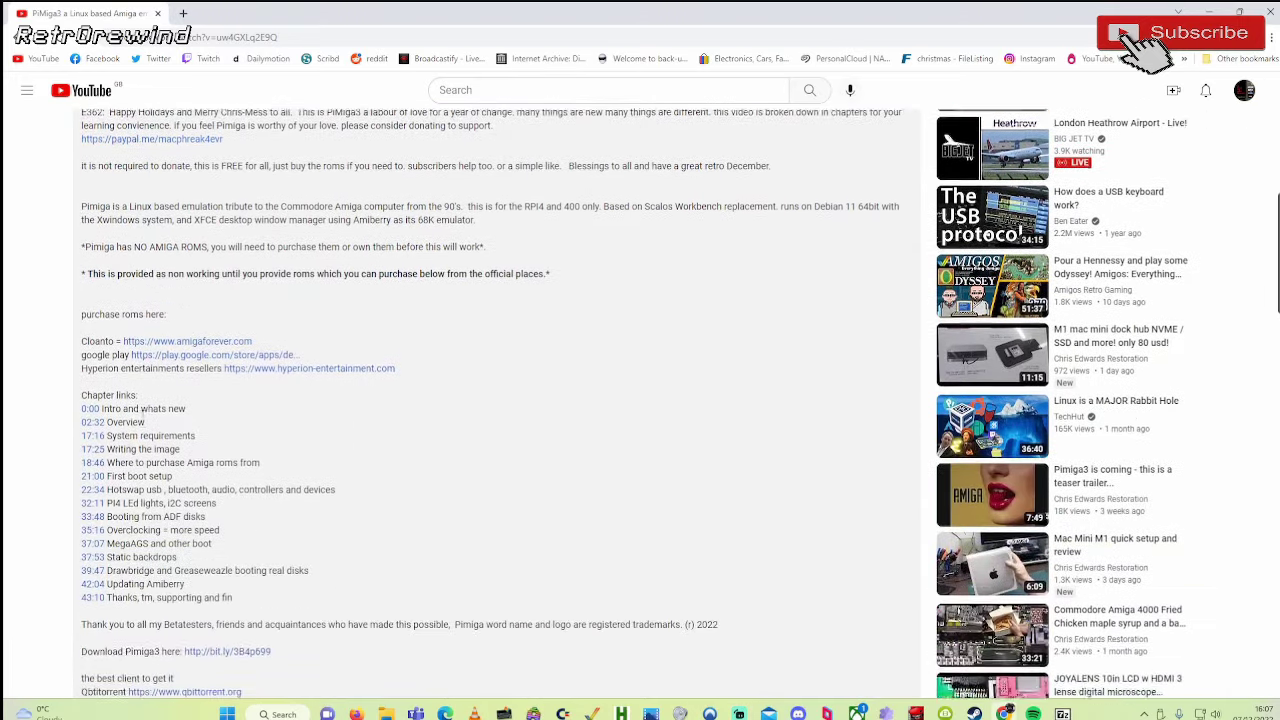
pyautogui.scroll(-3, 143, 413)
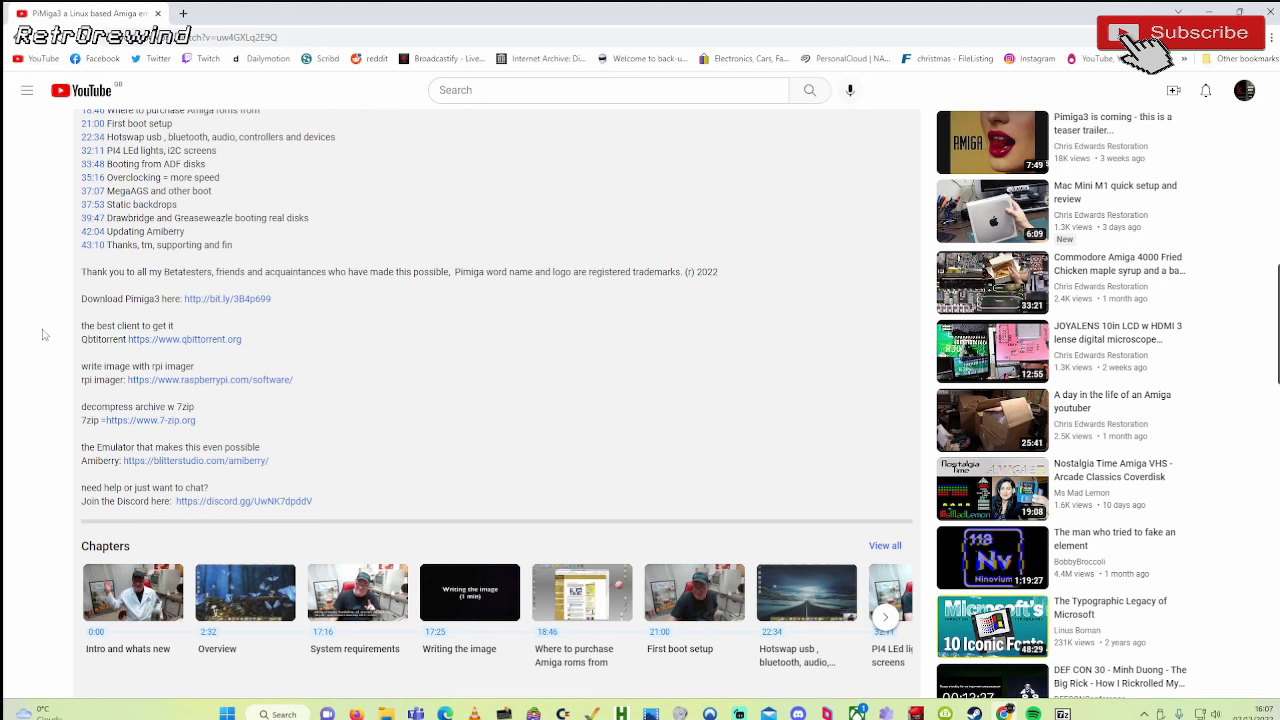
pyautogui.click(245, 301)
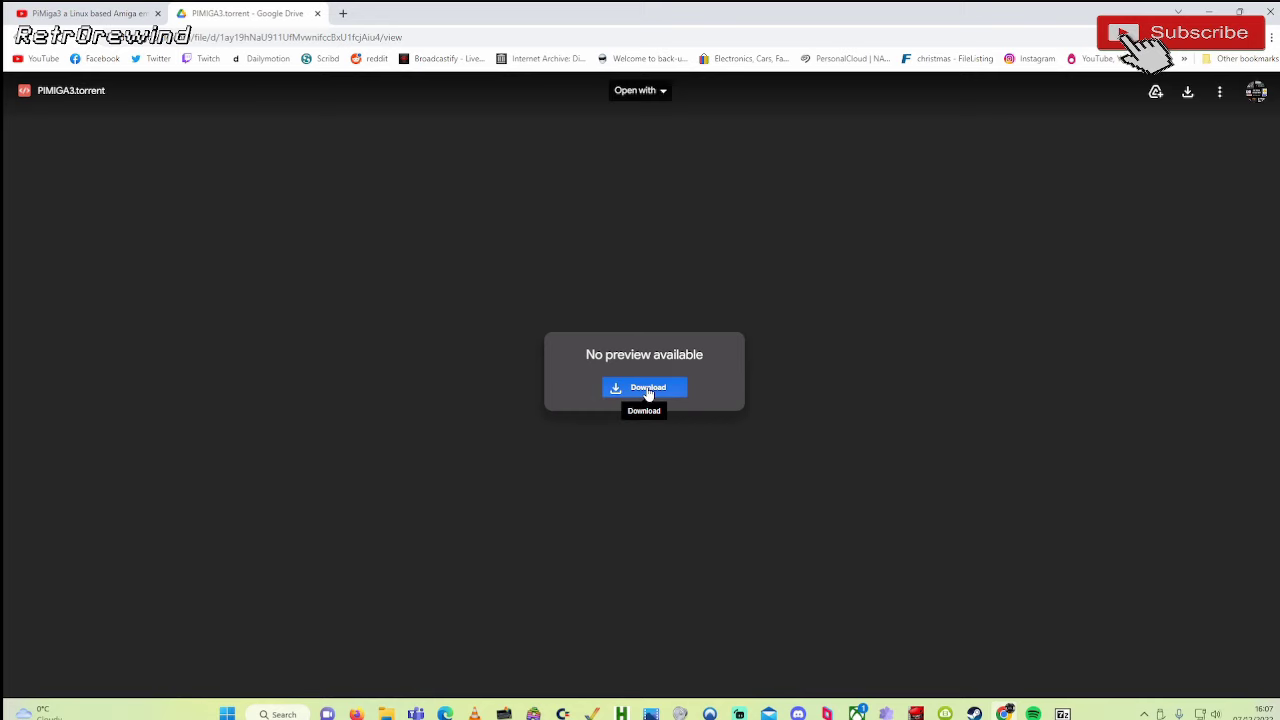
pyautogui.click(648, 389)
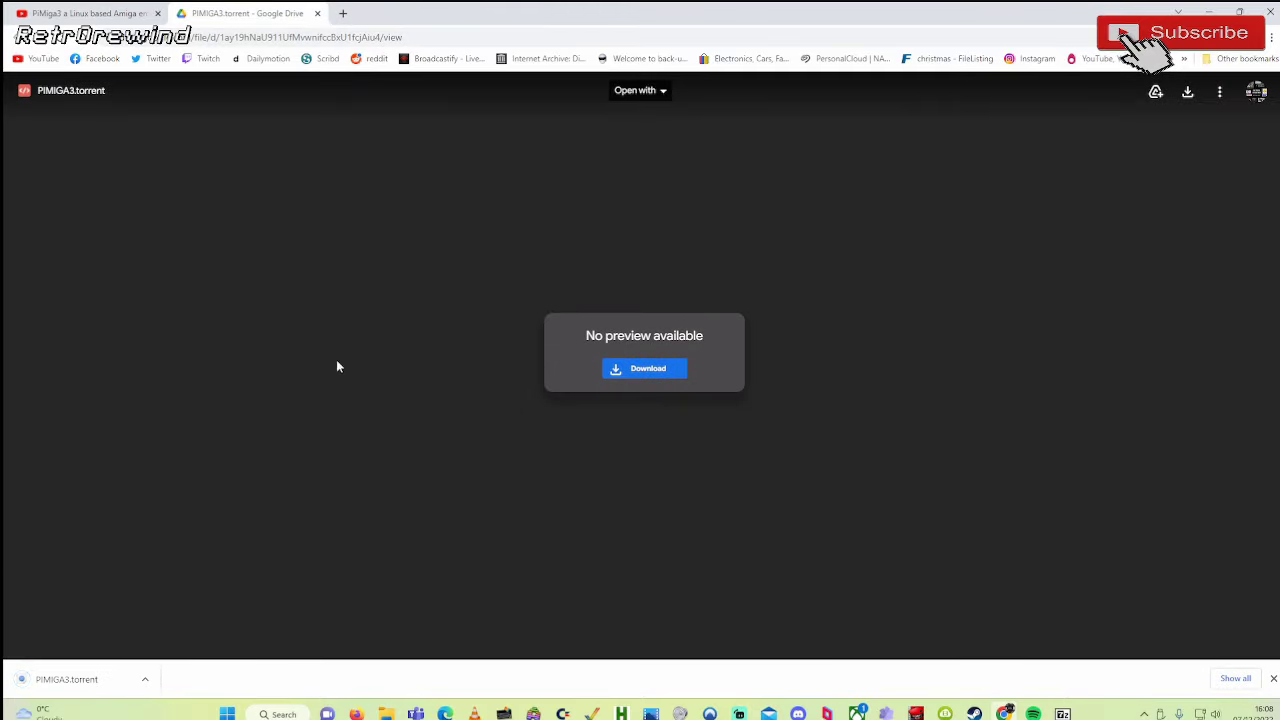
# Step: Open the downloaded PIMIGA3.torrent to view its file list and dismiss the dialog without adding it
pyautogui.click(60, 679)
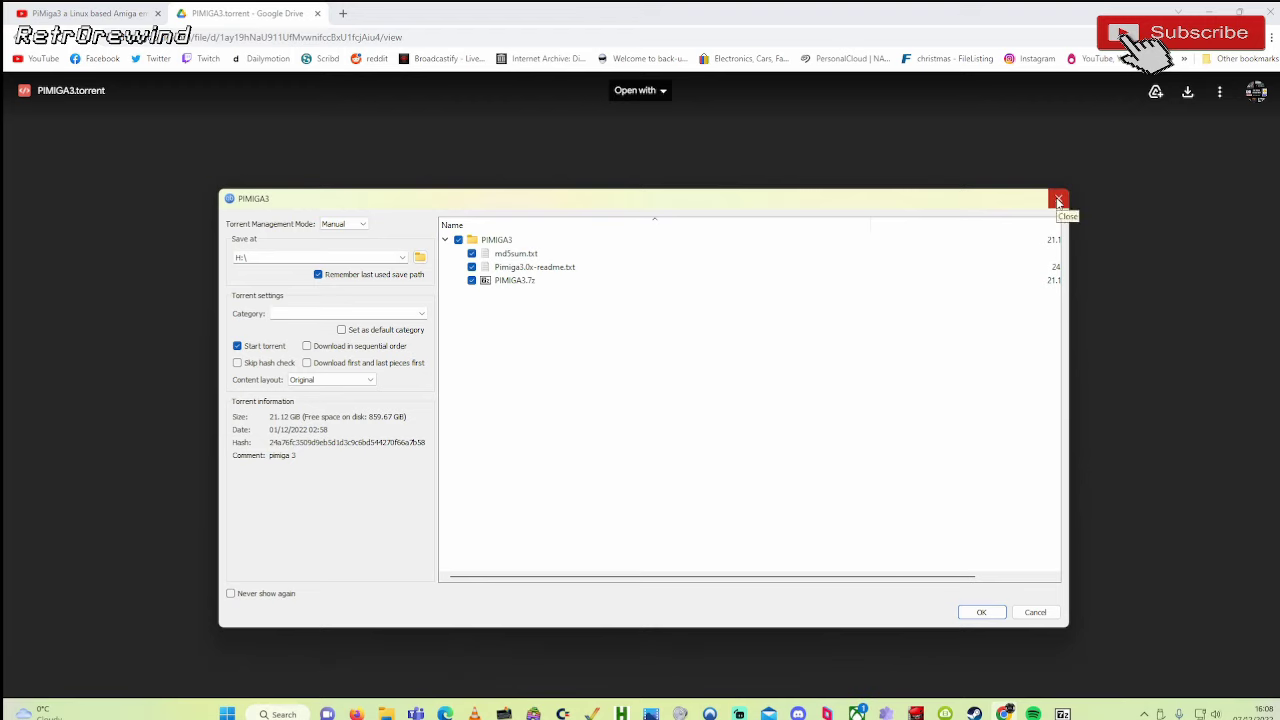
pyautogui.click(1058, 200)
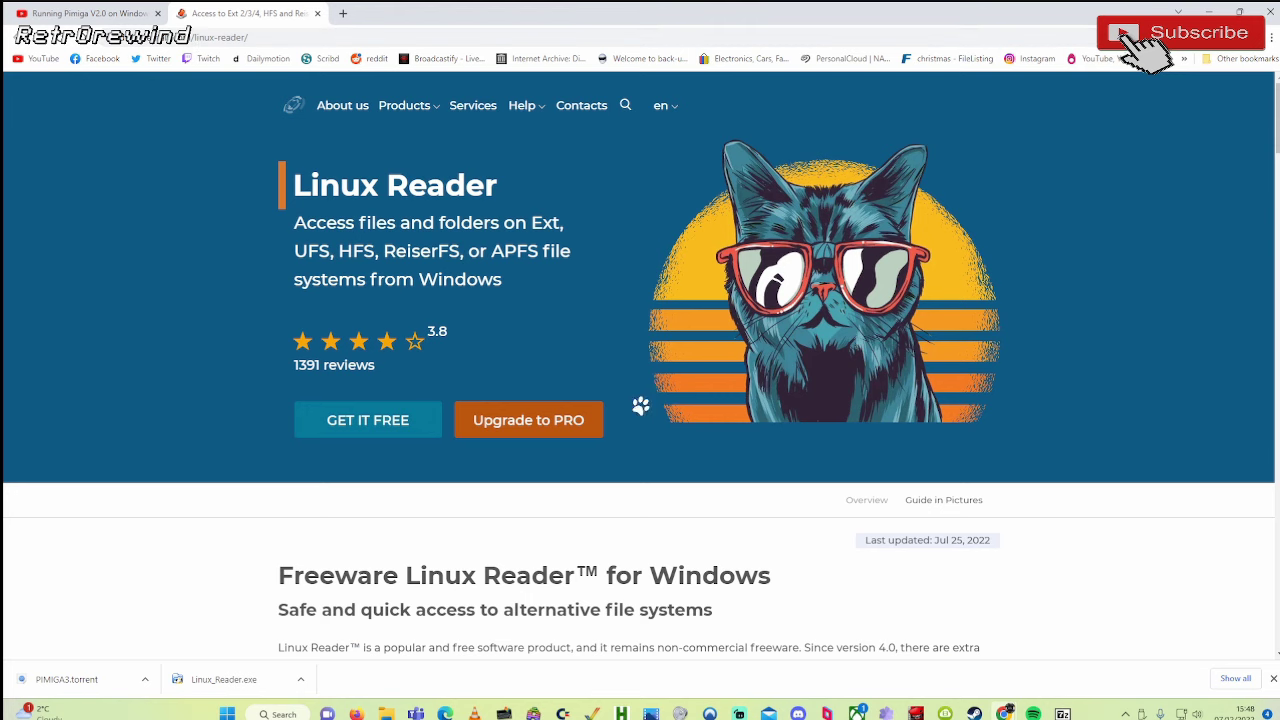
# Step: Download the free Linux Reader installer and keep the file despite the browser's warning
pyautogui.click(405, 428)
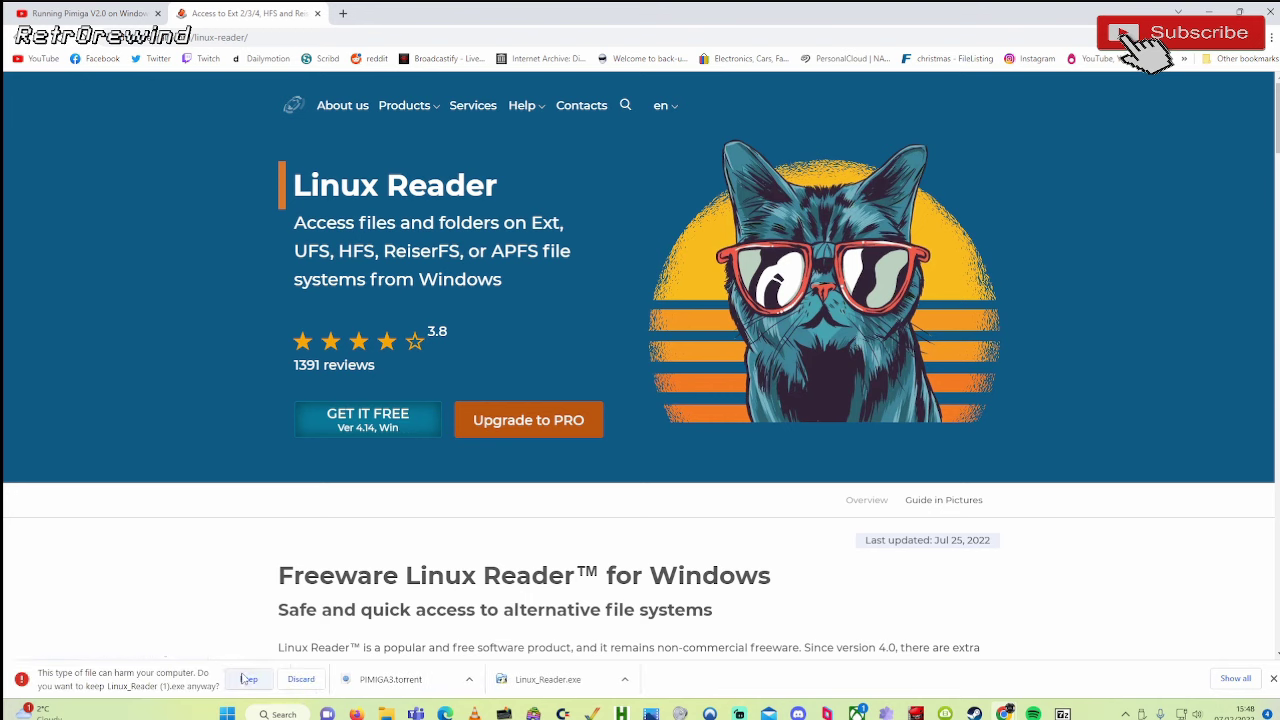
pyautogui.click(248, 679)
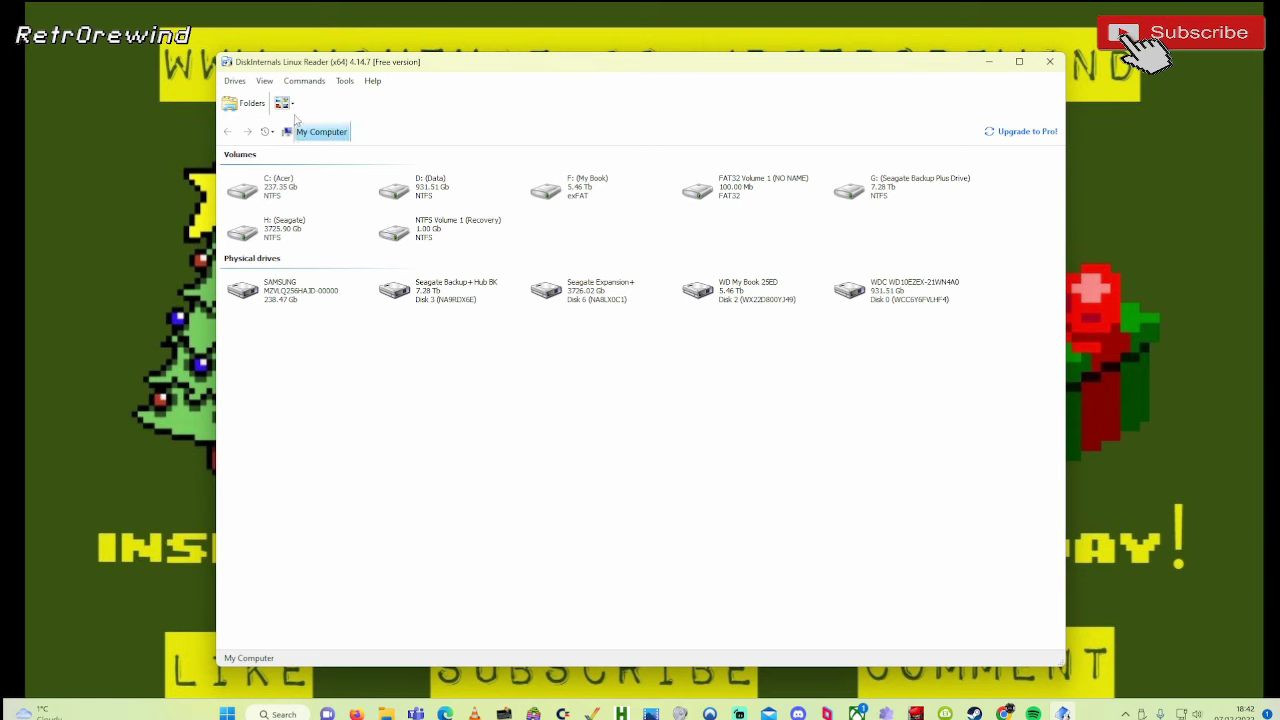
# Step: In DiskInternals Linux Reader, mount PIMIGA3.img from the PIMIGA3 folder on the Seagate (H:) drive as a raw disk image
pyautogui.click(234, 81)
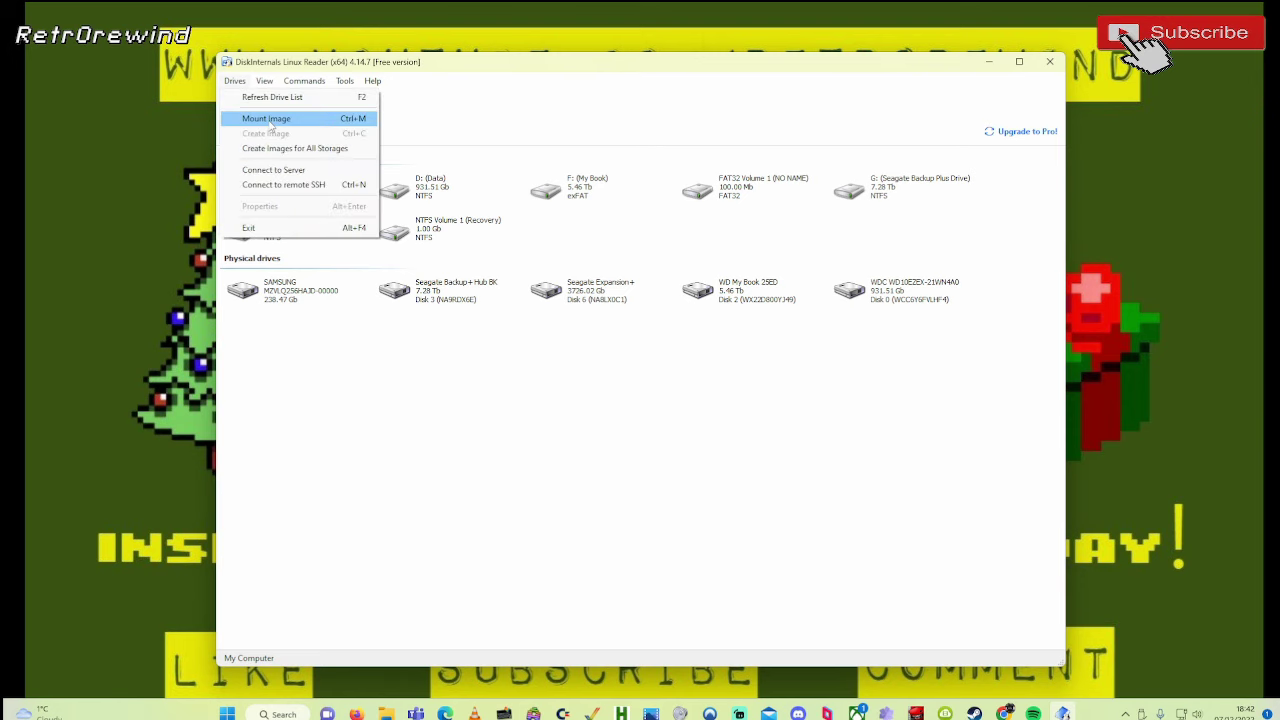
pyautogui.click(268, 119)
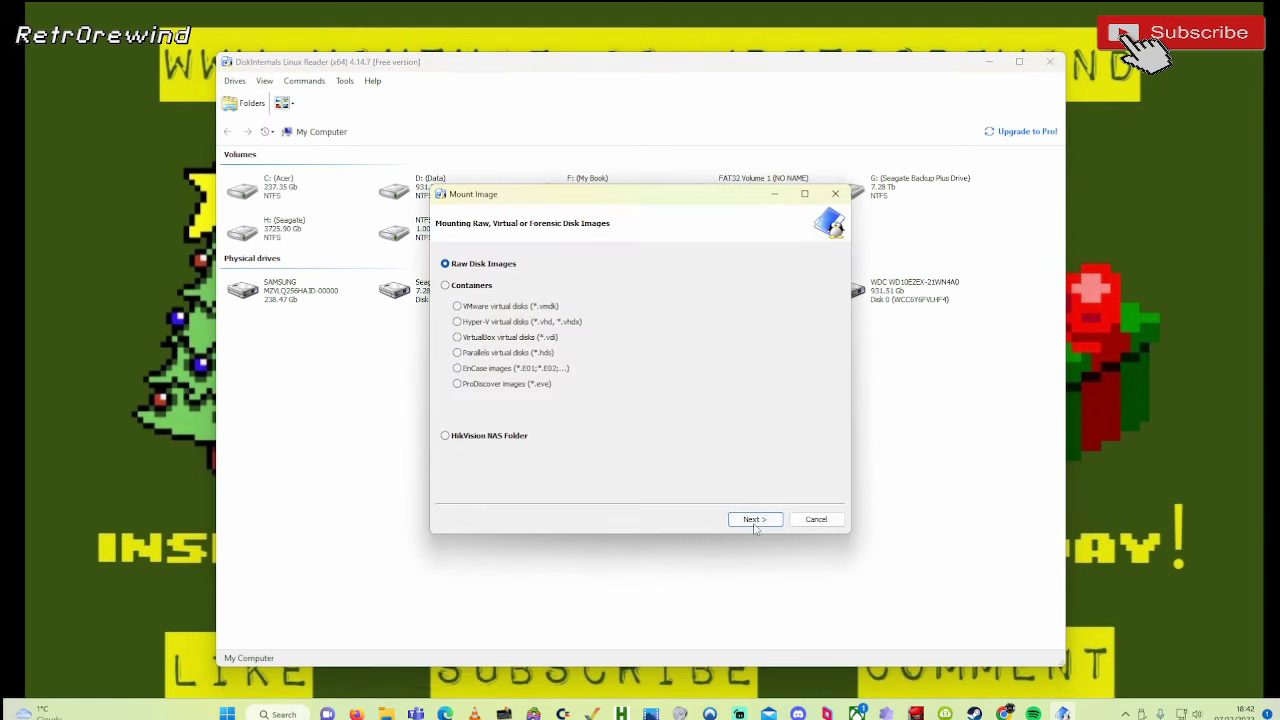
pyautogui.click(754, 520)
pyautogui.click(460, 182)
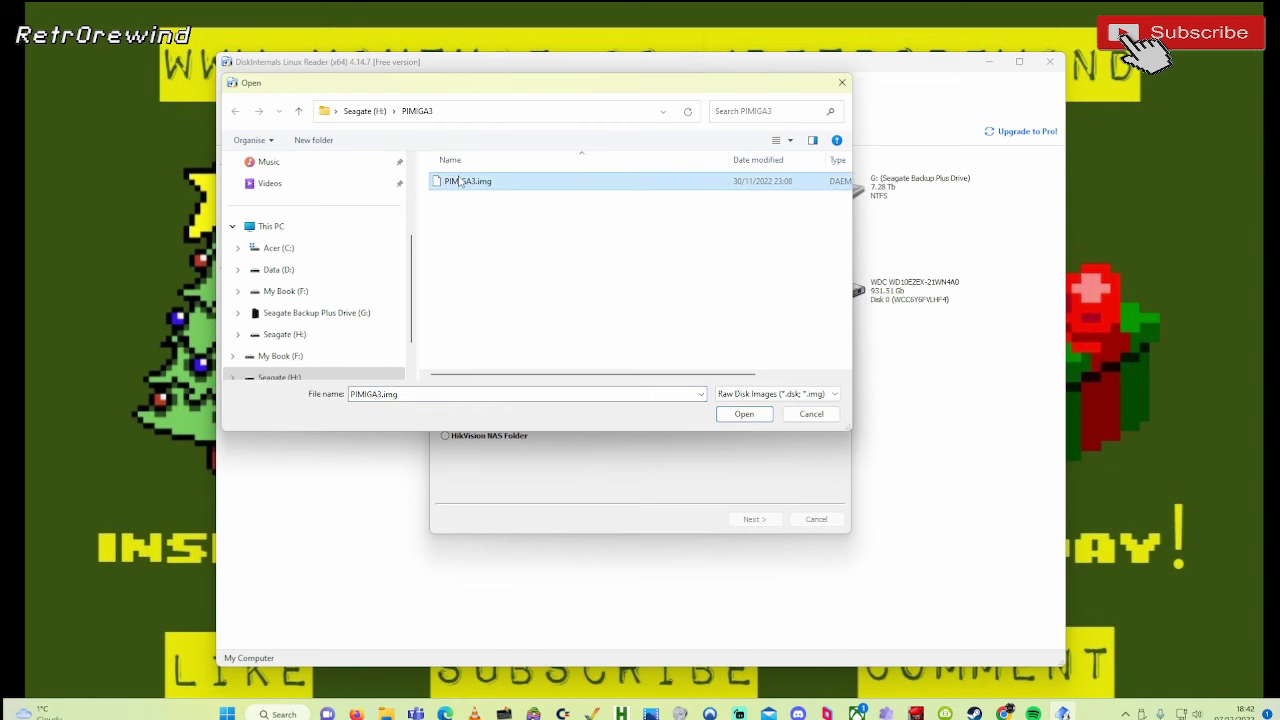
pyautogui.click(745, 416)
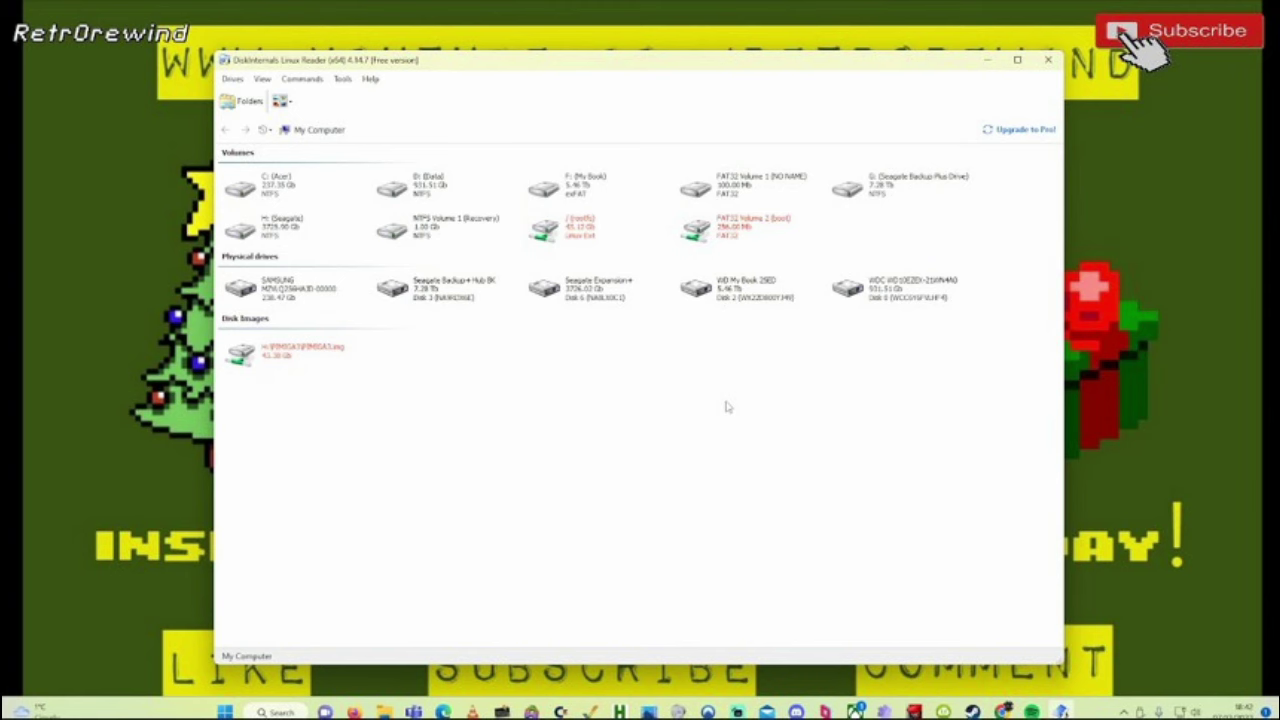
# Step: Open the mounted rootfs volume and go to the /home/pi/pimiga folder
pyautogui.doubleClick(581, 227)
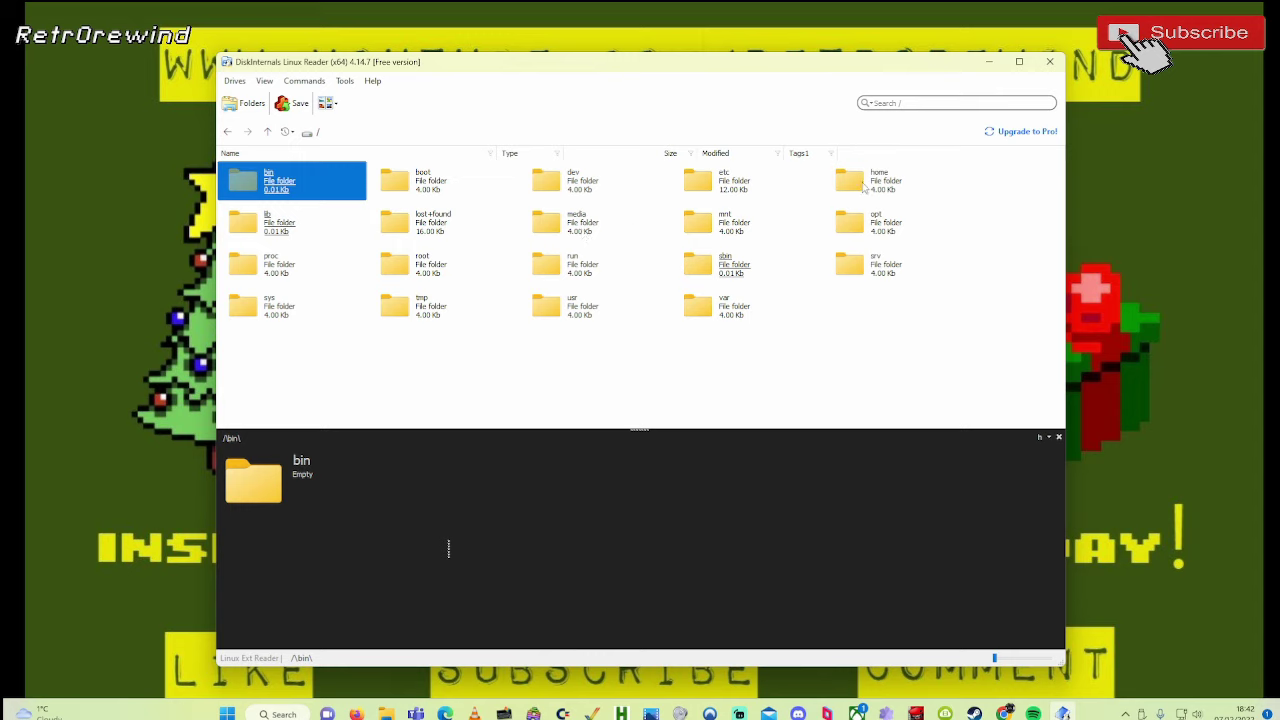
pyautogui.click(856, 182)
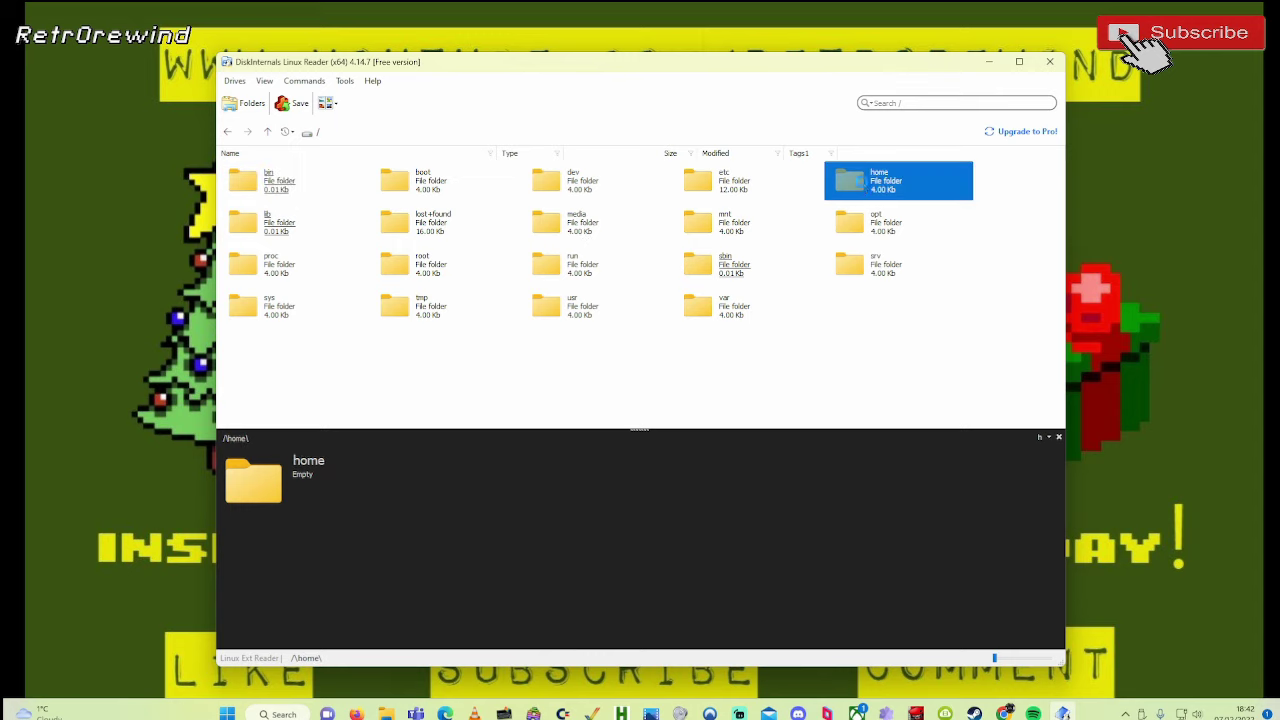
pyautogui.doubleClick(856, 182)
pyautogui.doubleClick(250, 188)
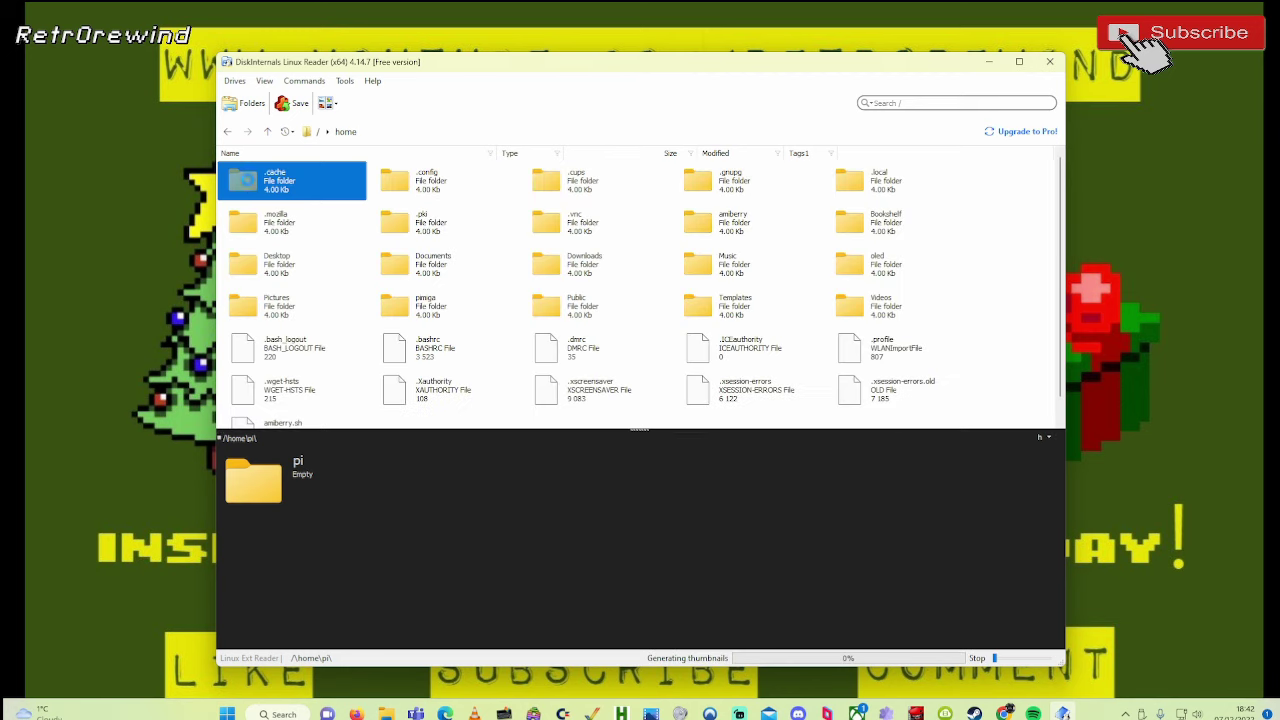
pyautogui.click(396, 310)
pyautogui.doubleClick(396, 310)
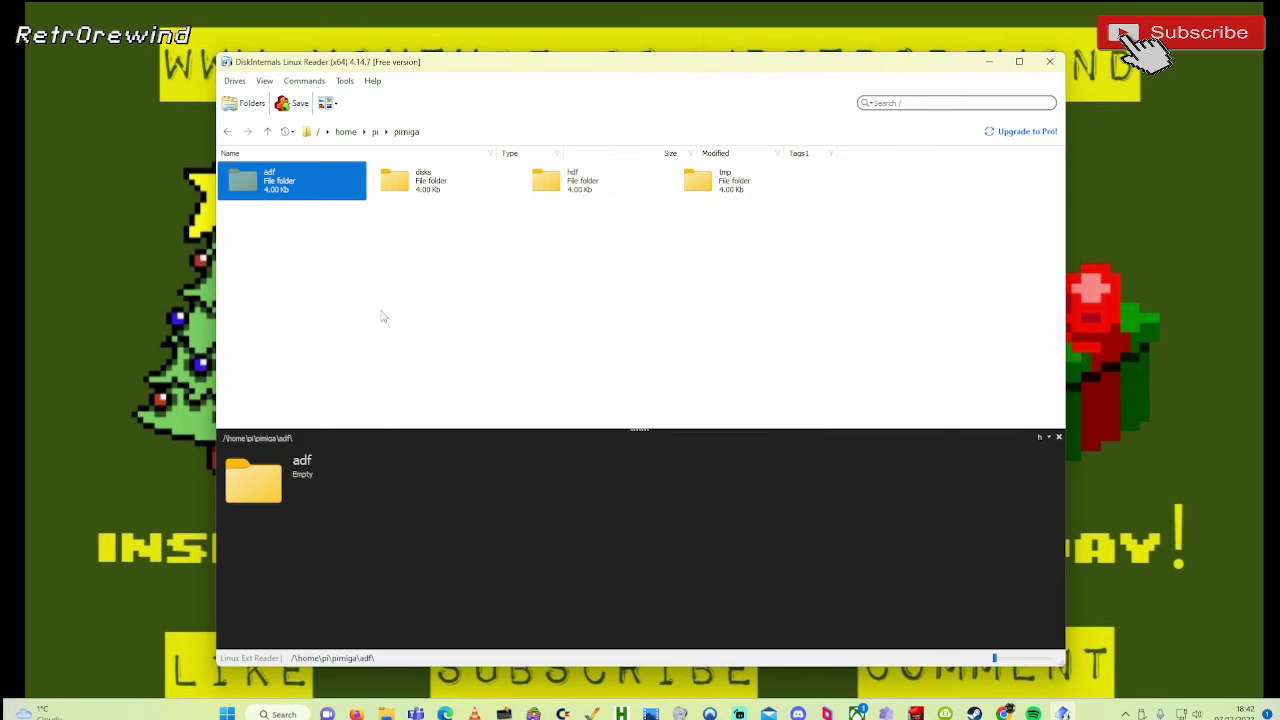
# Step: Select the adf, disks, hdf and tmp folders and begin exporting them with the Save Files option
pyautogui.click(330, 303)
pyautogui.click(244, 178)
pyautogui.hotkey('shift', 'Right')
pyautogui.hotkey('shift', 'Right')
pyautogui.hotkey('shift', 'Right')
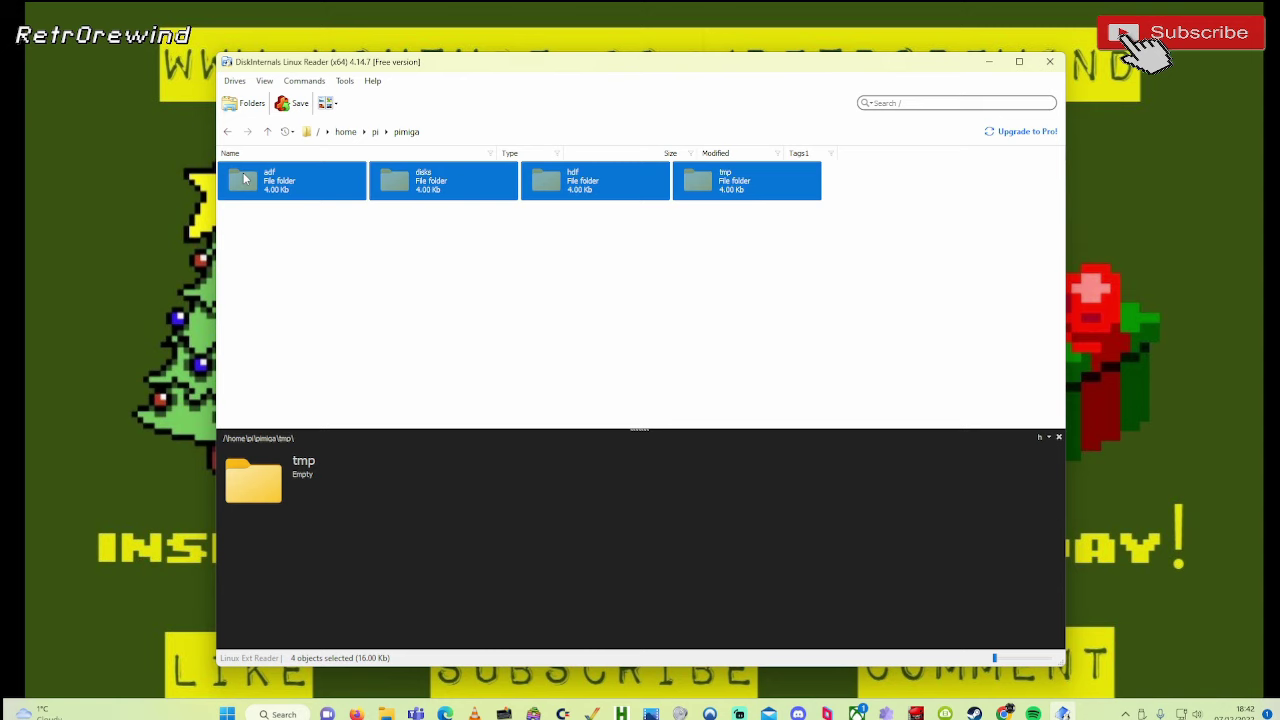
pyautogui.click(289, 105)
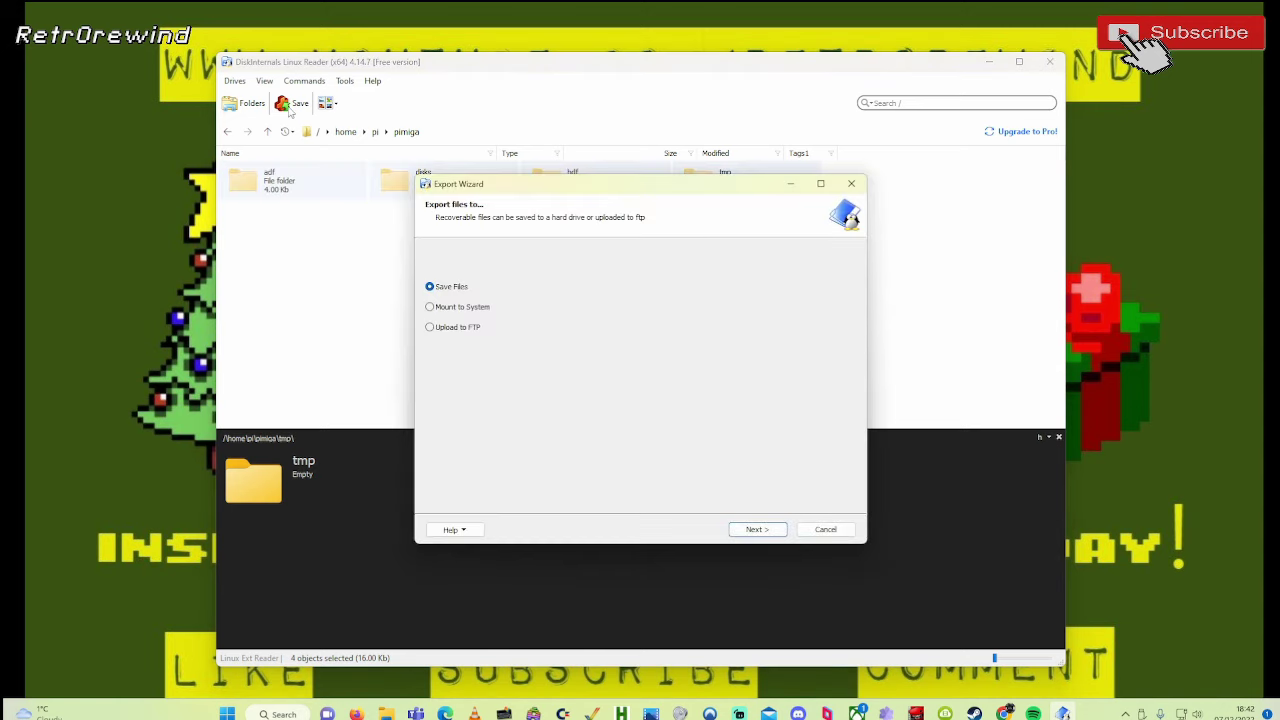
pyautogui.click(755, 531)
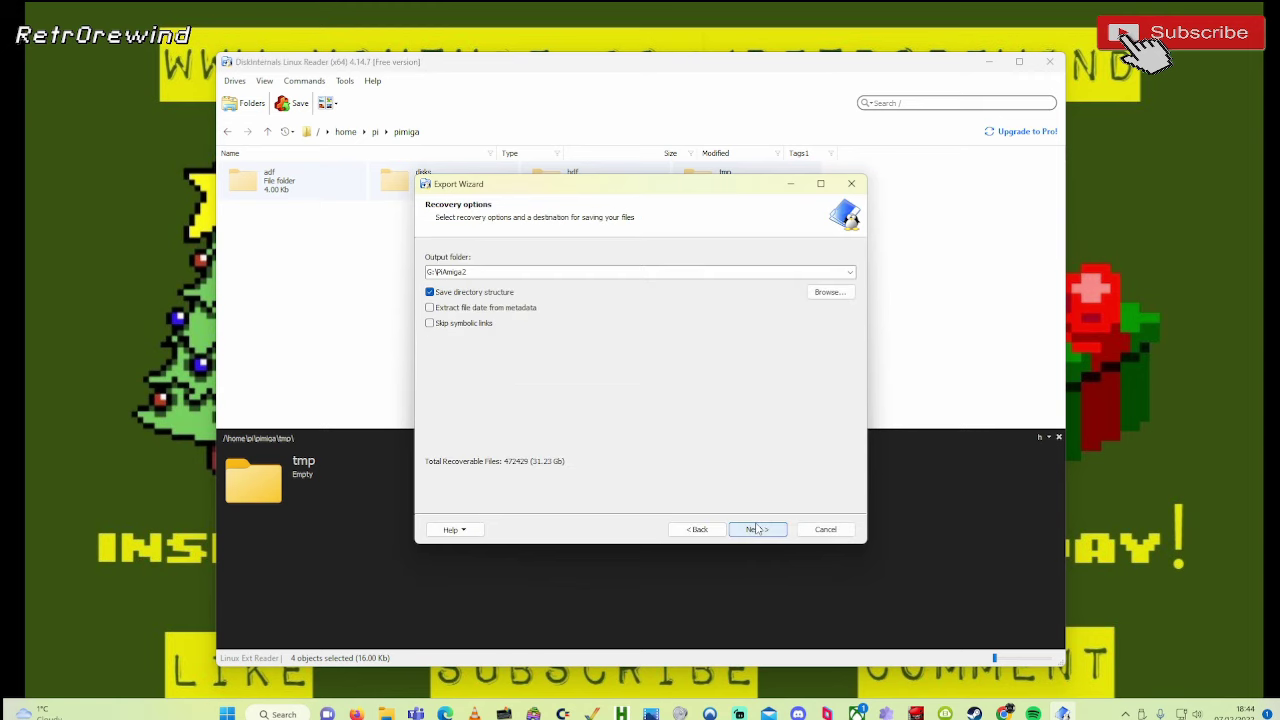
# Step: Set the export's output folder to d:\PIMIGA3.0 and save all four listed folders there
pyautogui.click(824, 272)
pyautogui.write('d:\\PIMIG')
pyautogui.press('capslock')
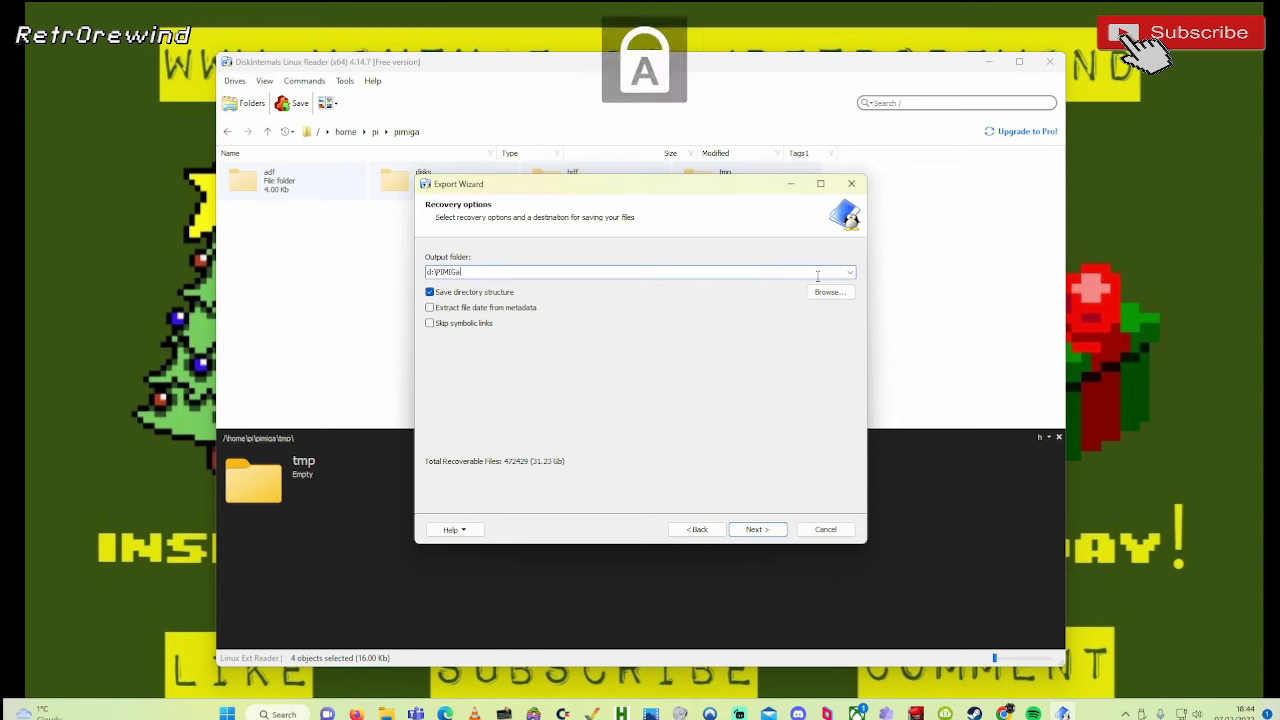
pyautogui.press('capslock')
pyautogui.write('A')
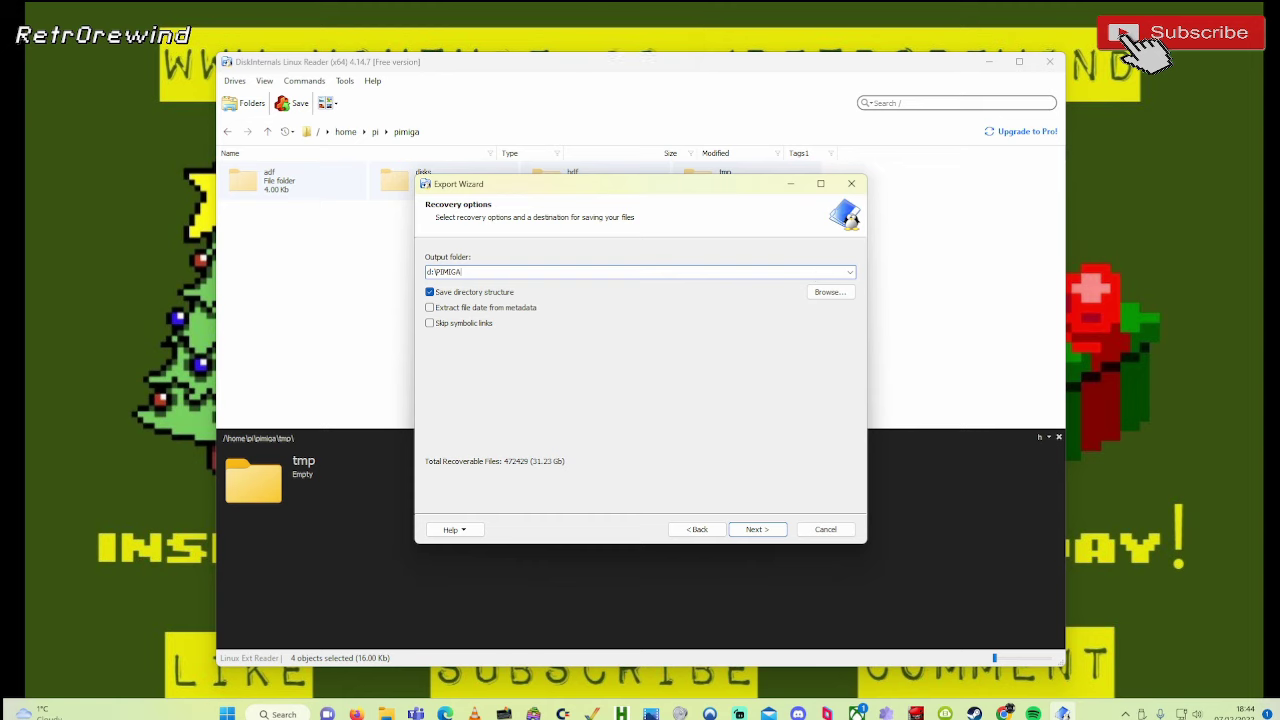
pyautogui.write('3.0')
pyautogui.write('\\')
pyautogui.press('BackSpace')
pyautogui.click(757, 529)
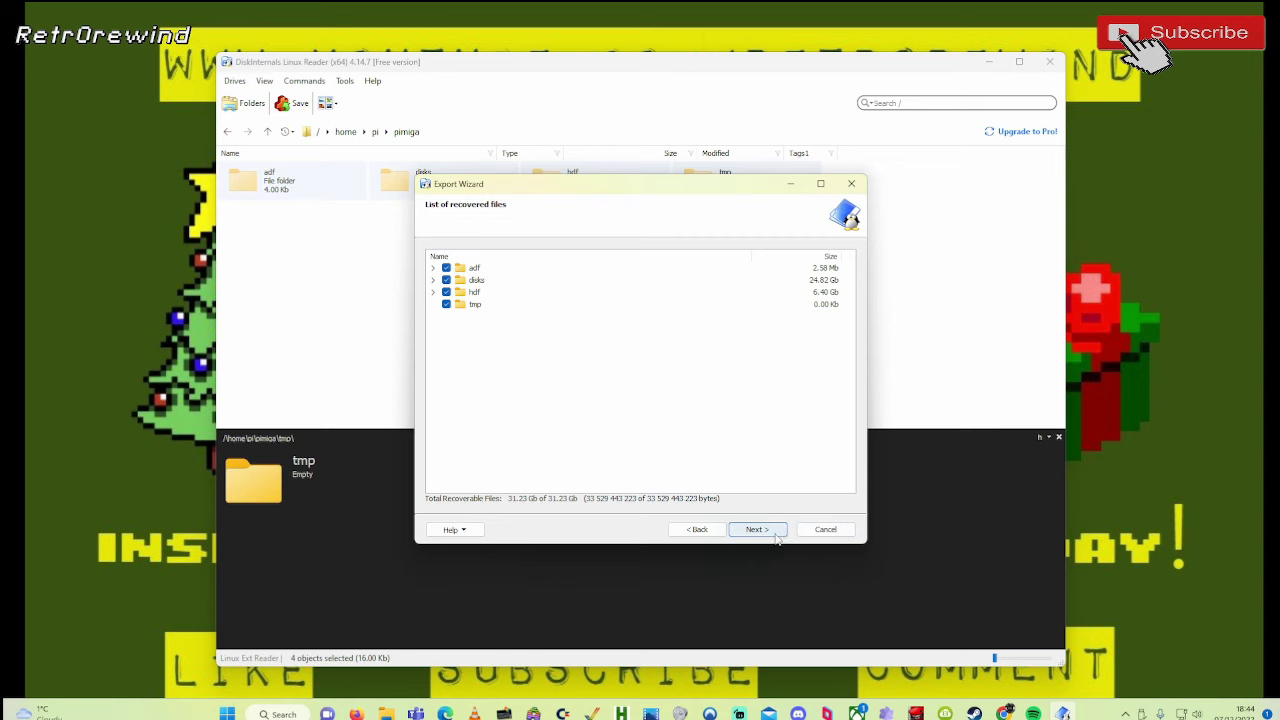
pyautogui.click(775, 535)
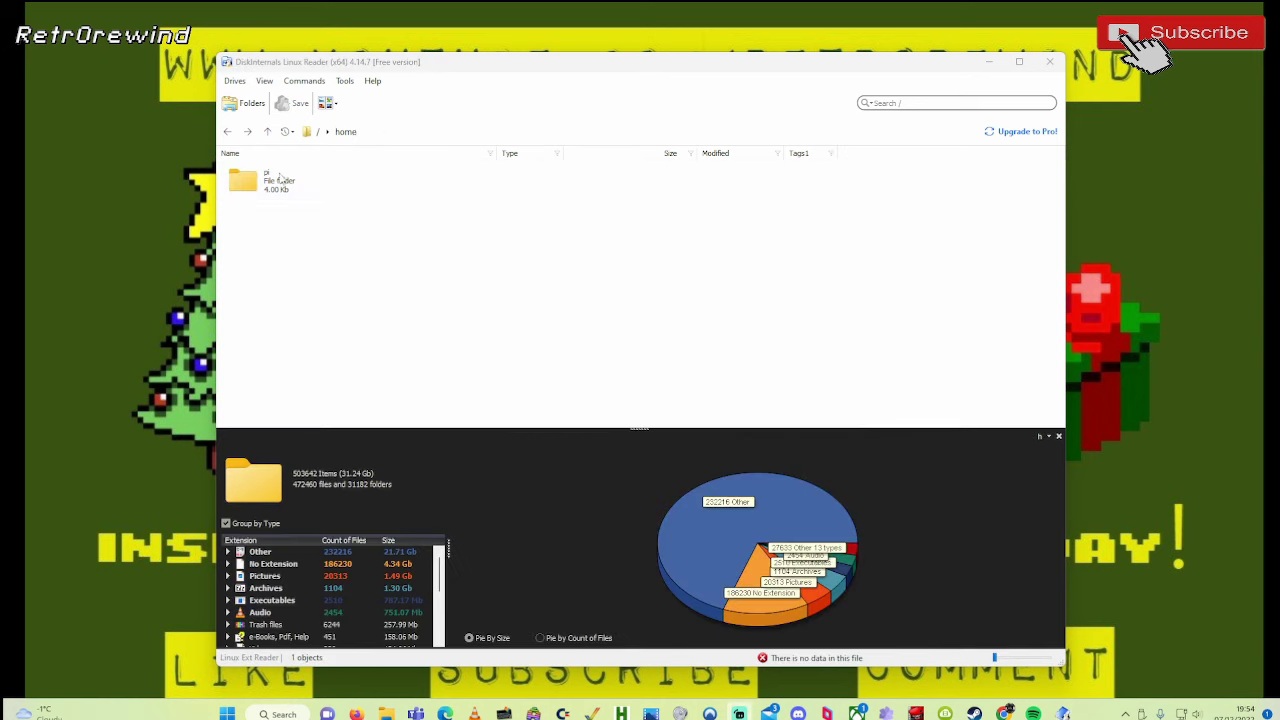
# Step: Go to the /home/pi/amiberry/conf folder in the mounted image
pyautogui.click(247, 185)
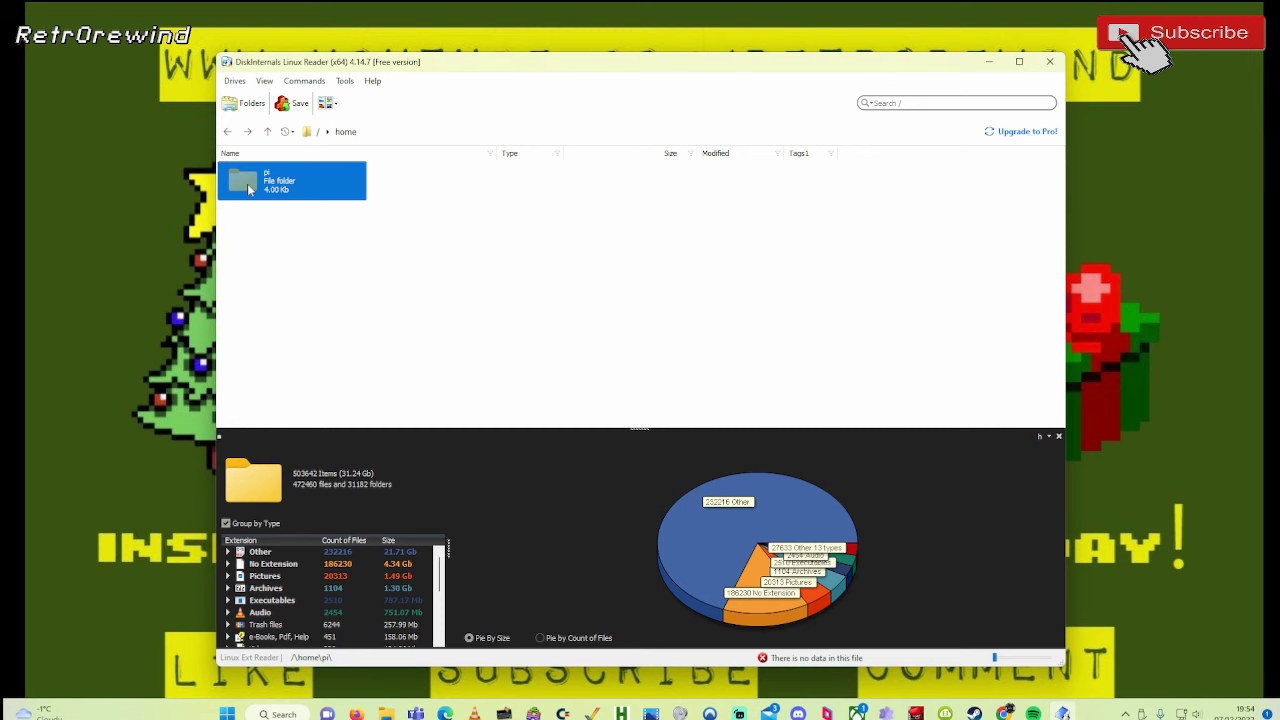
pyautogui.doubleClick(247, 183)
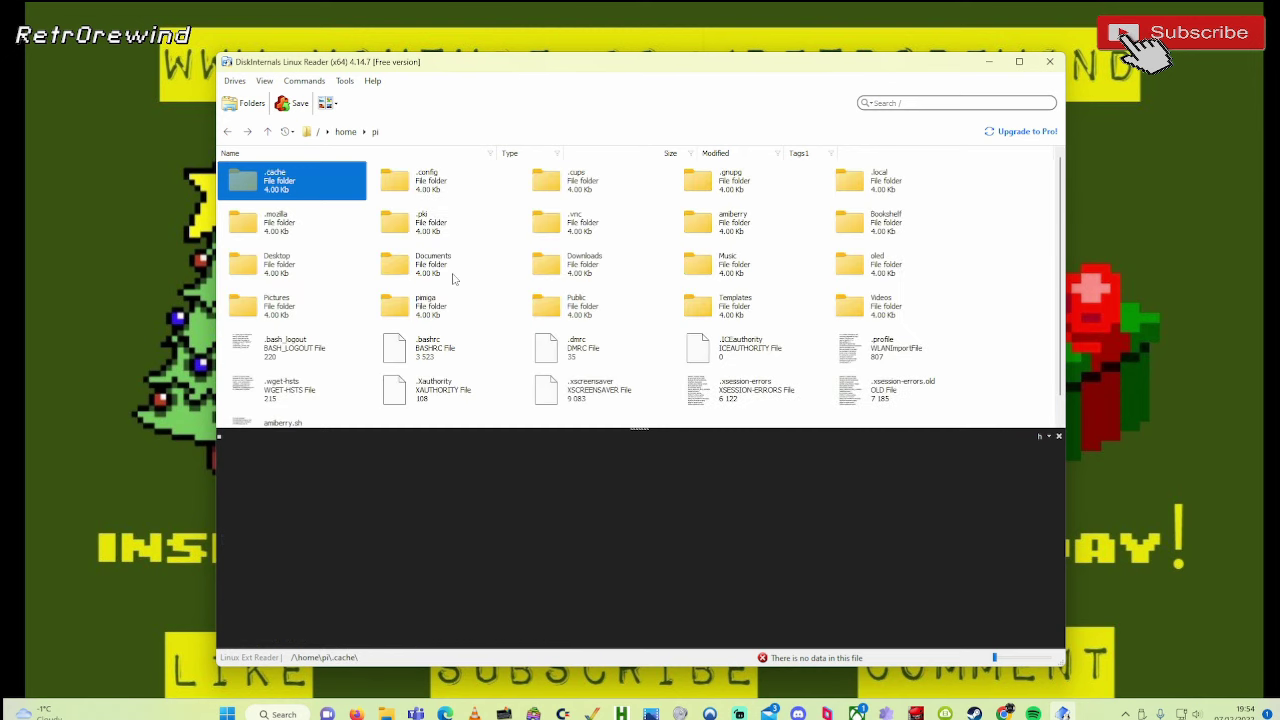
pyautogui.doubleClick(710, 221)
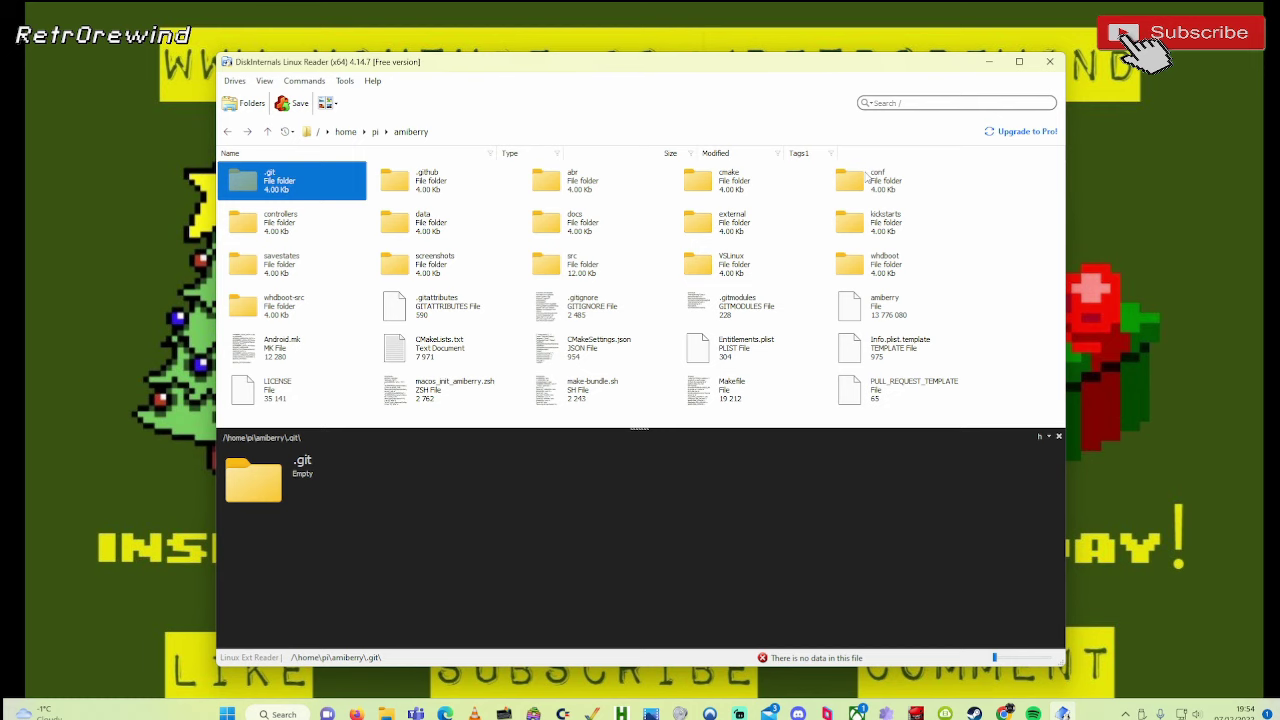
pyautogui.doubleClick(865, 180)
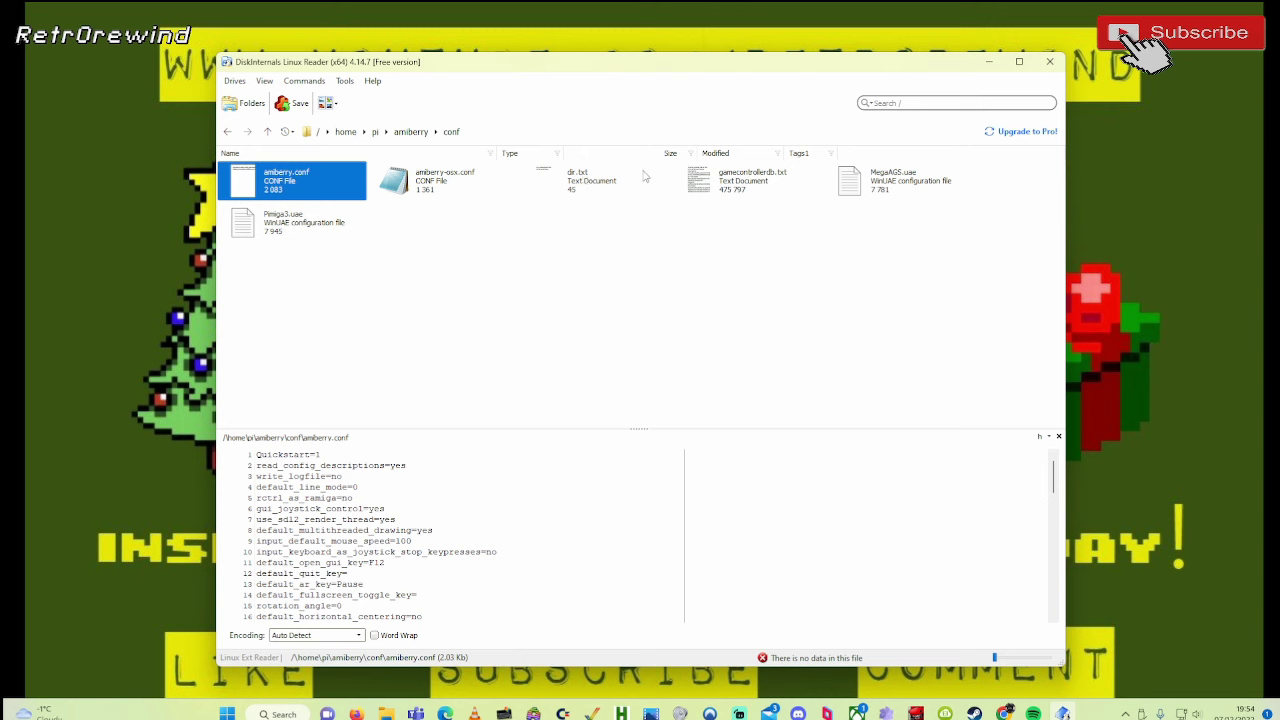
# Step: Export the MegaAGS.uae and Pimiga3.uae configuration files to d:\PIMIGA3.0 with the Save Files option
pyautogui.click(847, 187)
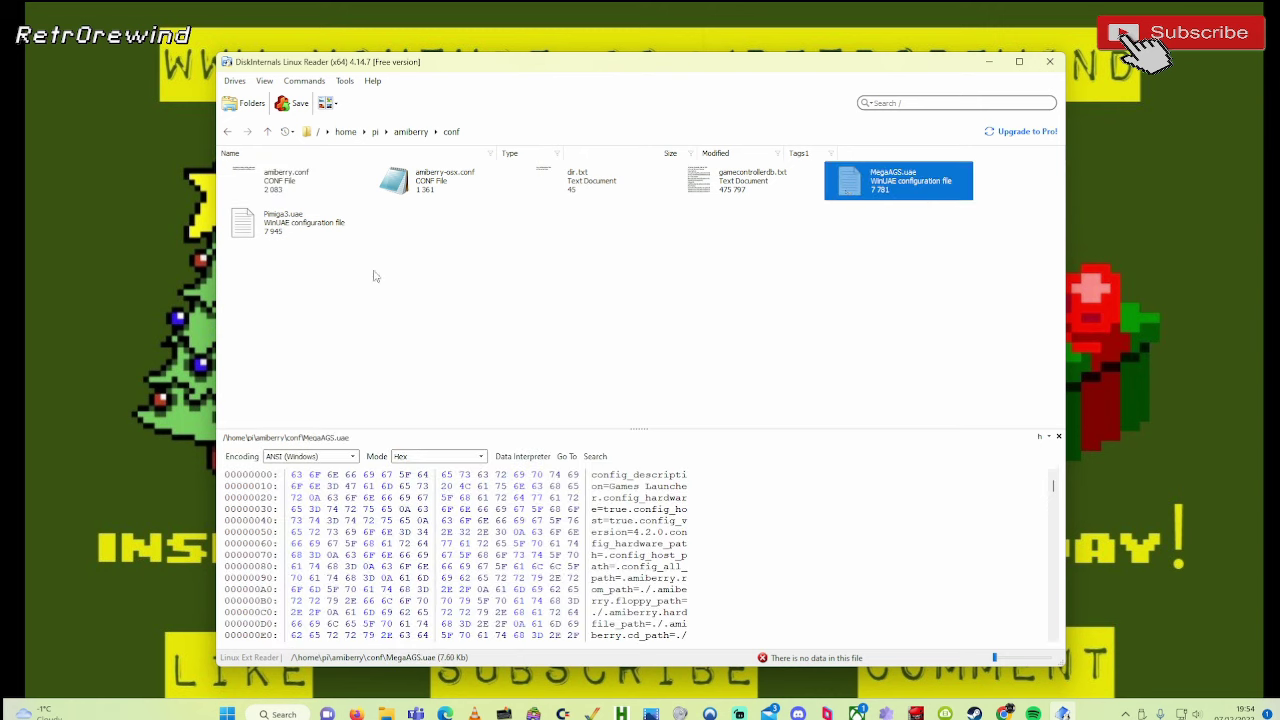
pyautogui.keyDown('ctrl'); pyautogui.click(254, 228); pyautogui.keyUp('ctrl')
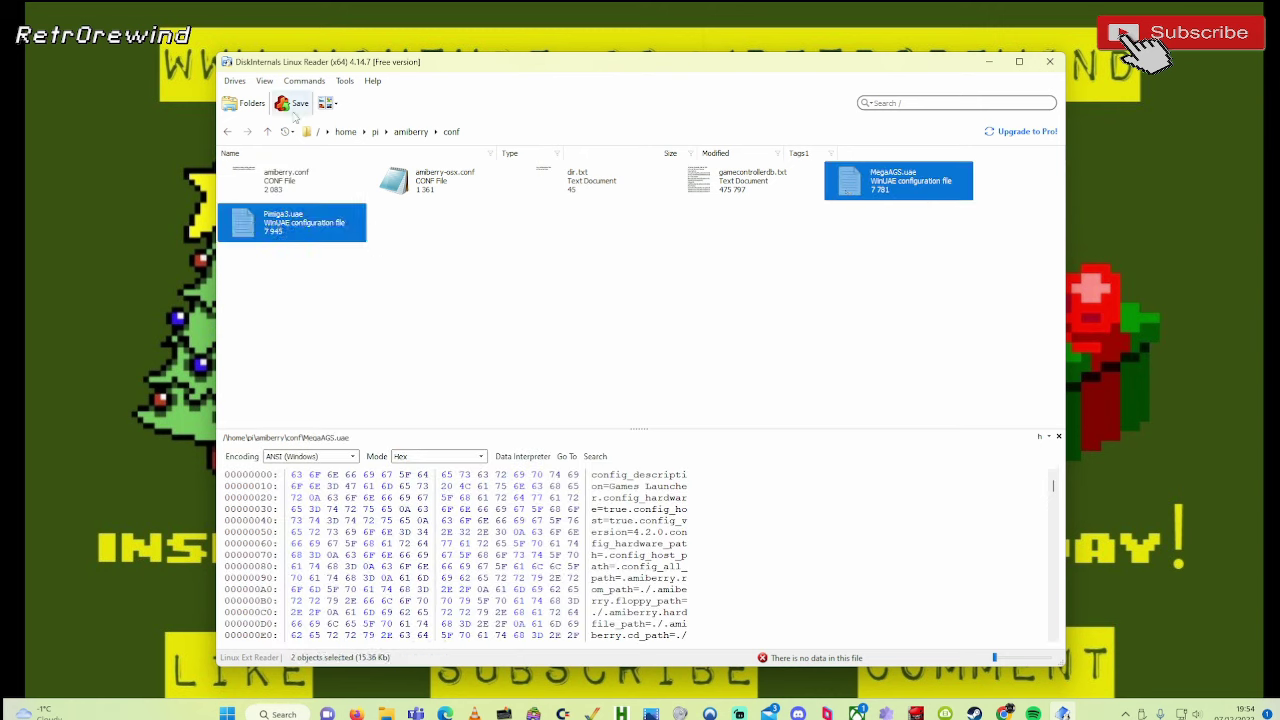
pyautogui.click(294, 112)
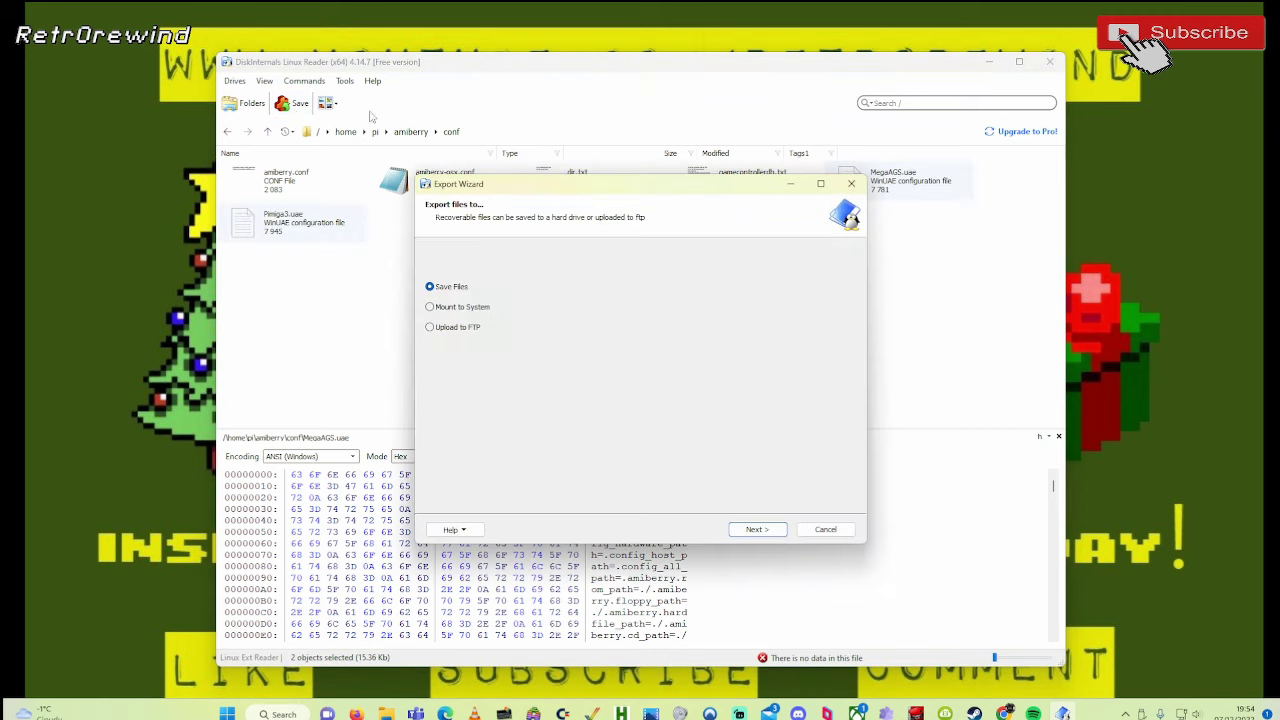
pyautogui.click(758, 530)
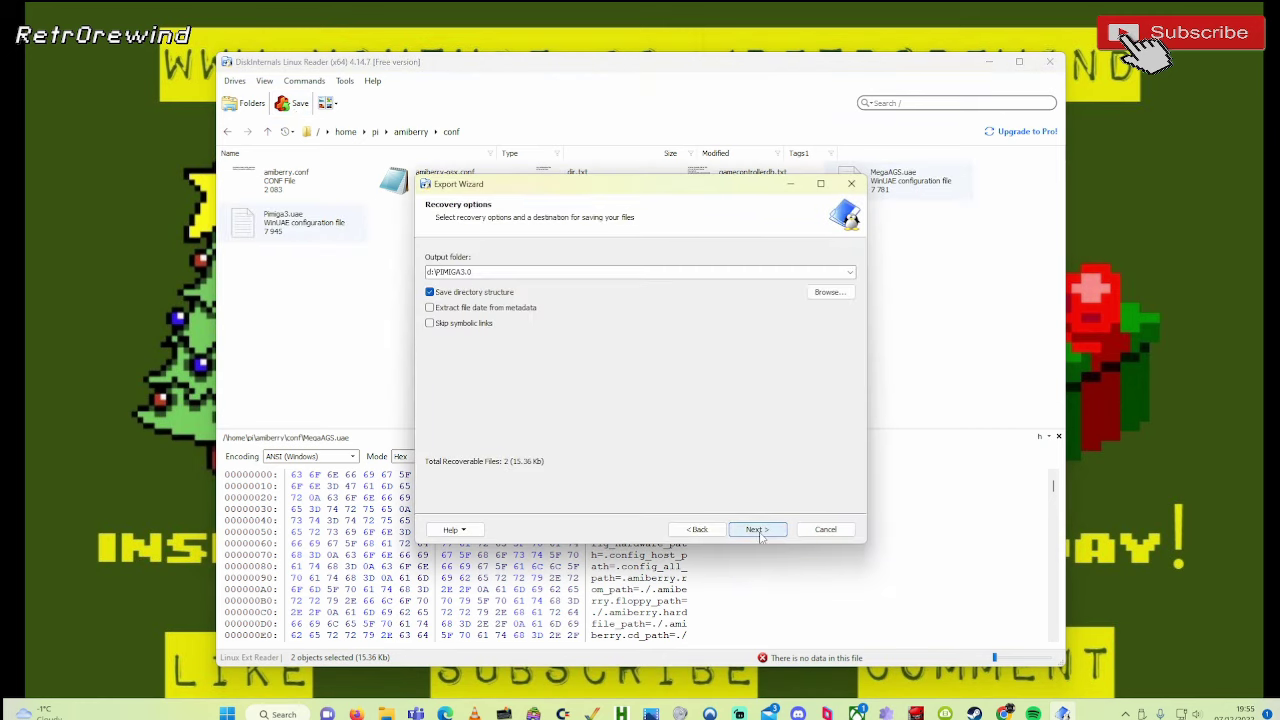
pyautogui.click(758, 530)
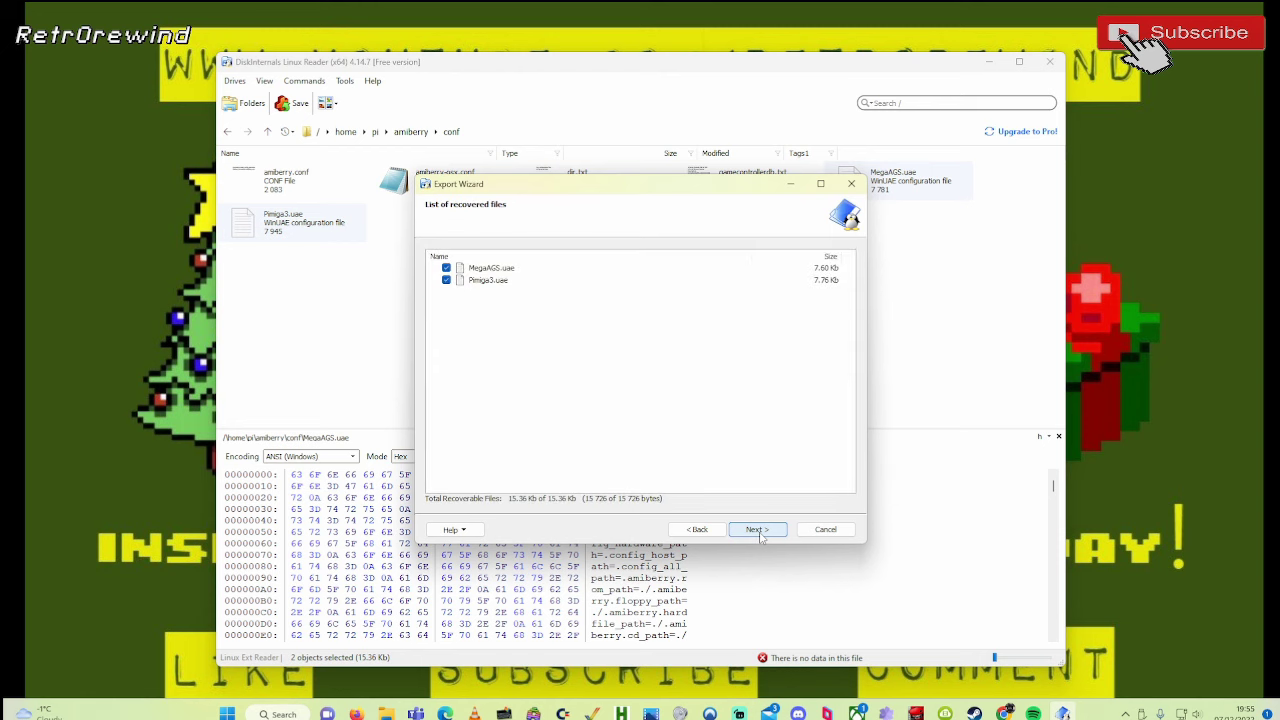
pyautogui.click(758, 530)
pyautogui.click(758, 530)
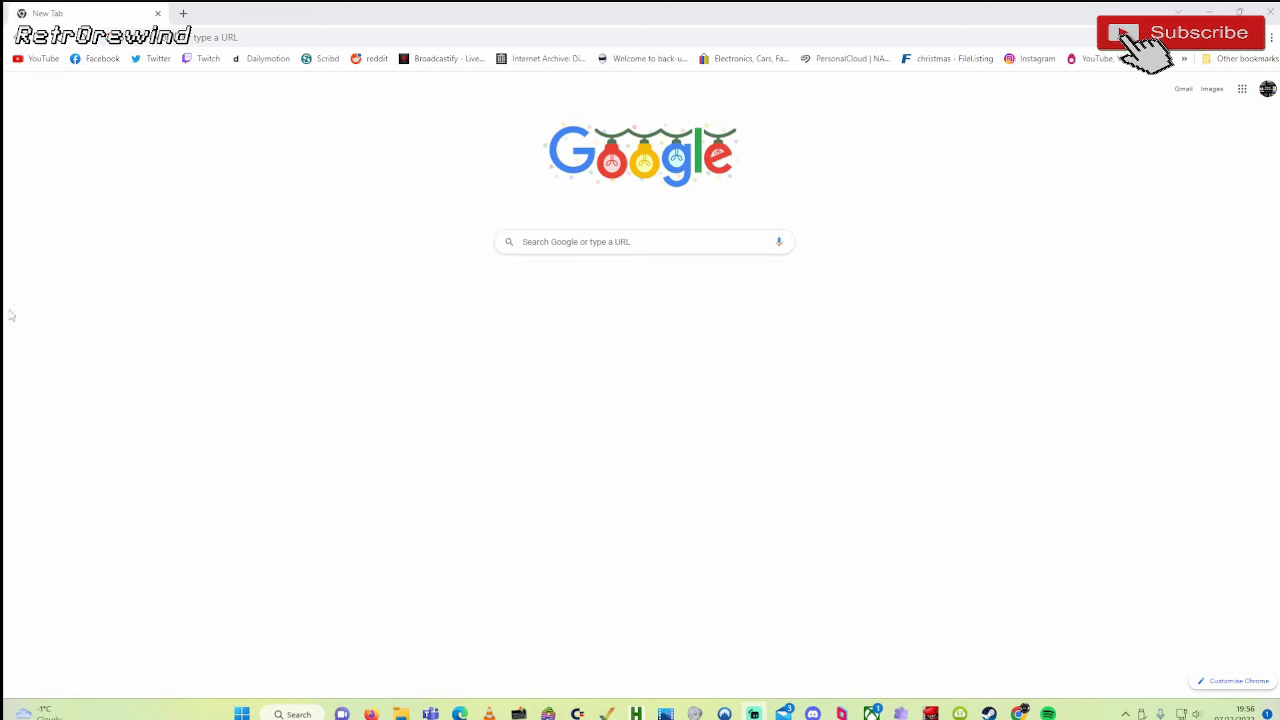
# Step: Search Google for "winuae download" and go to the official WinUAE download page
pyautogui.click(537, 248)
pyautogui.write('winua')
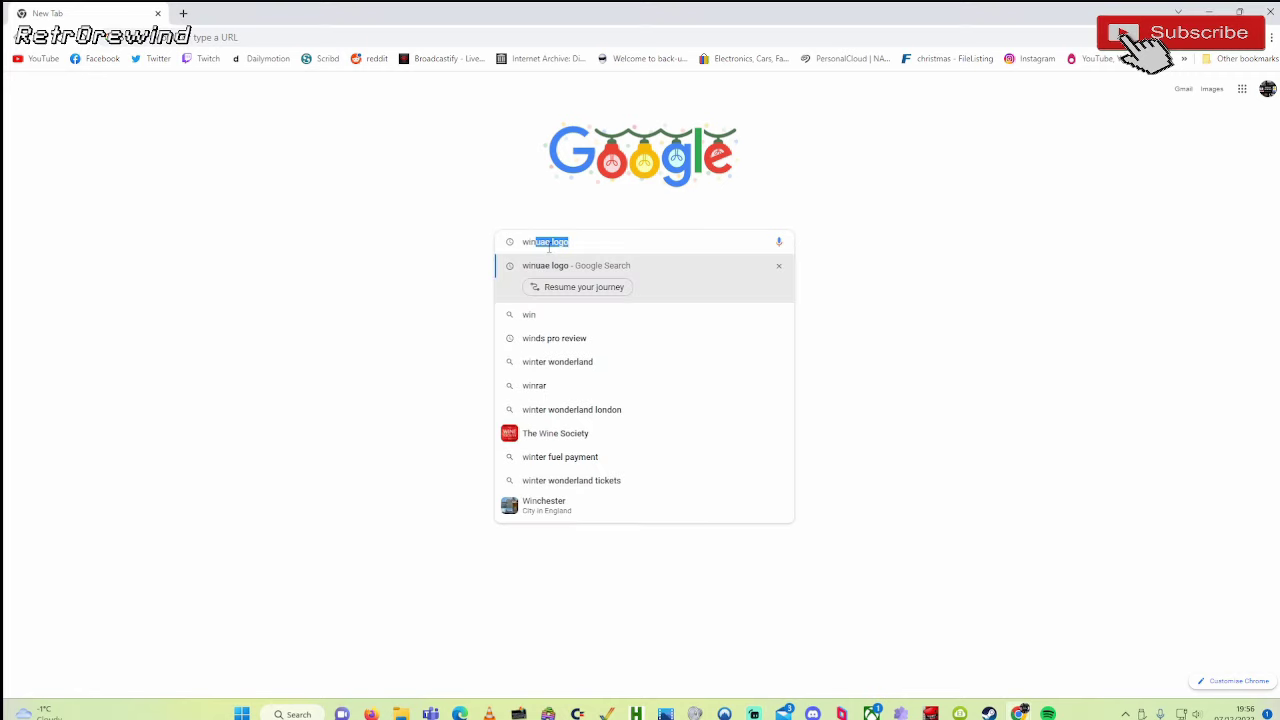
pyautogui.write('e download')
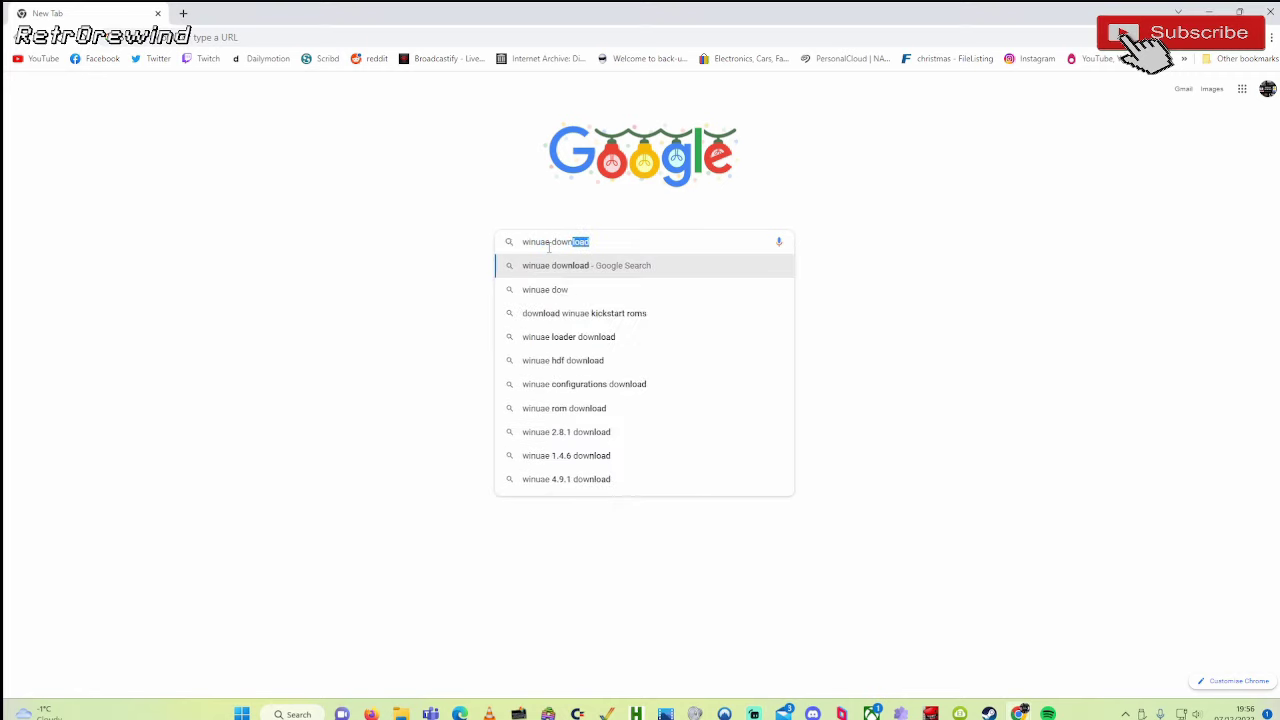
pyautogui.press('Return')
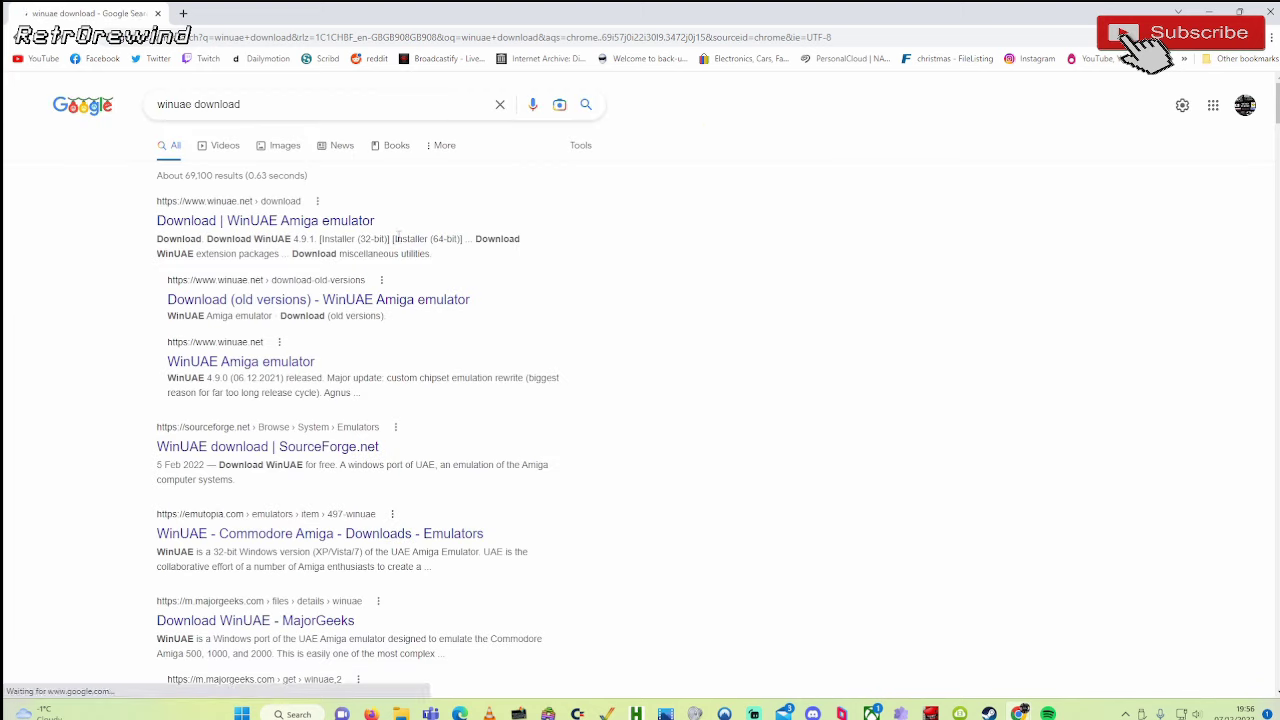
pyautogui.click(240, 222)
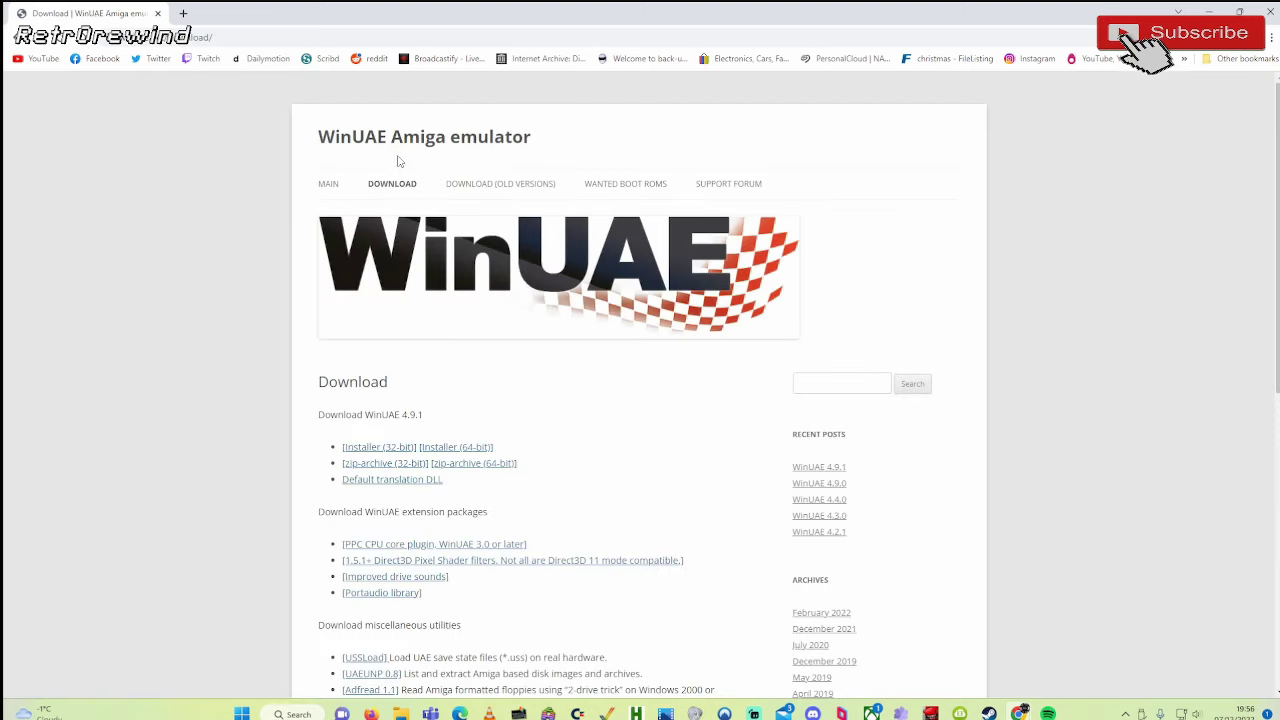
# Step: Download the 64-bit installer of WinUAE 4.9.1 and keep the flagged .msi file
pyautogui.scroll(-2, 407, 373)
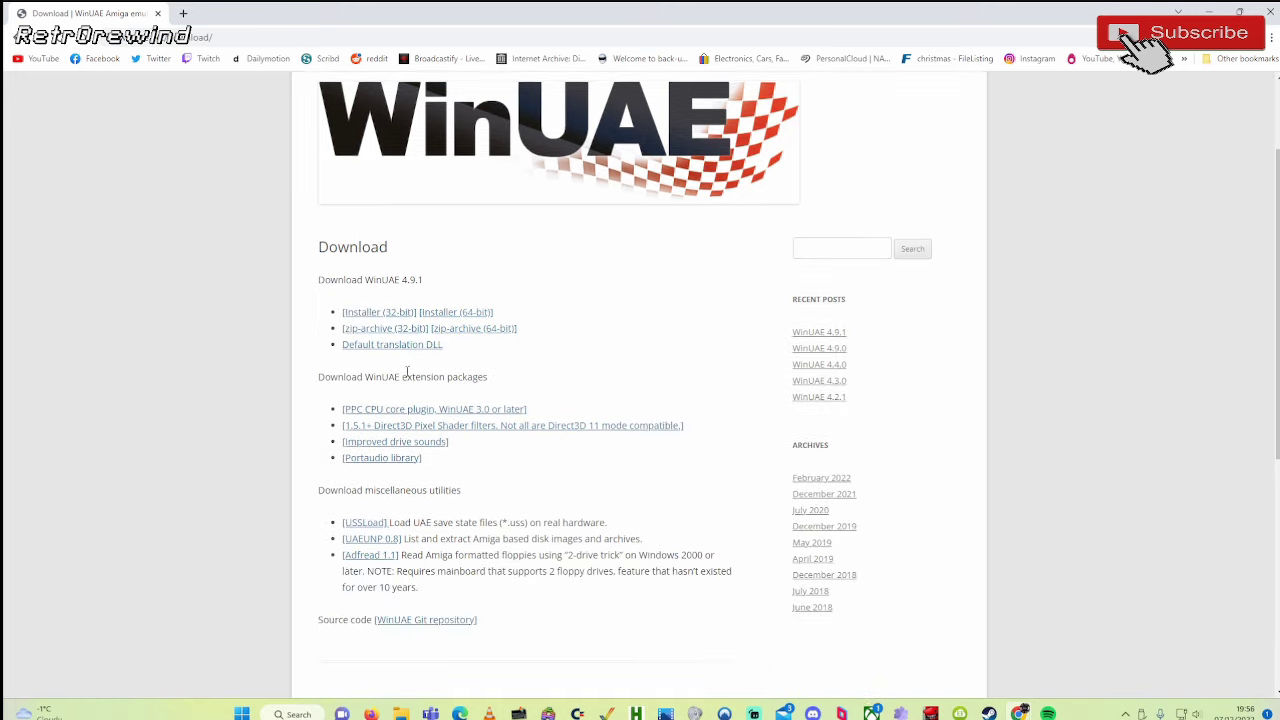
pyautogui.click(466, 315)
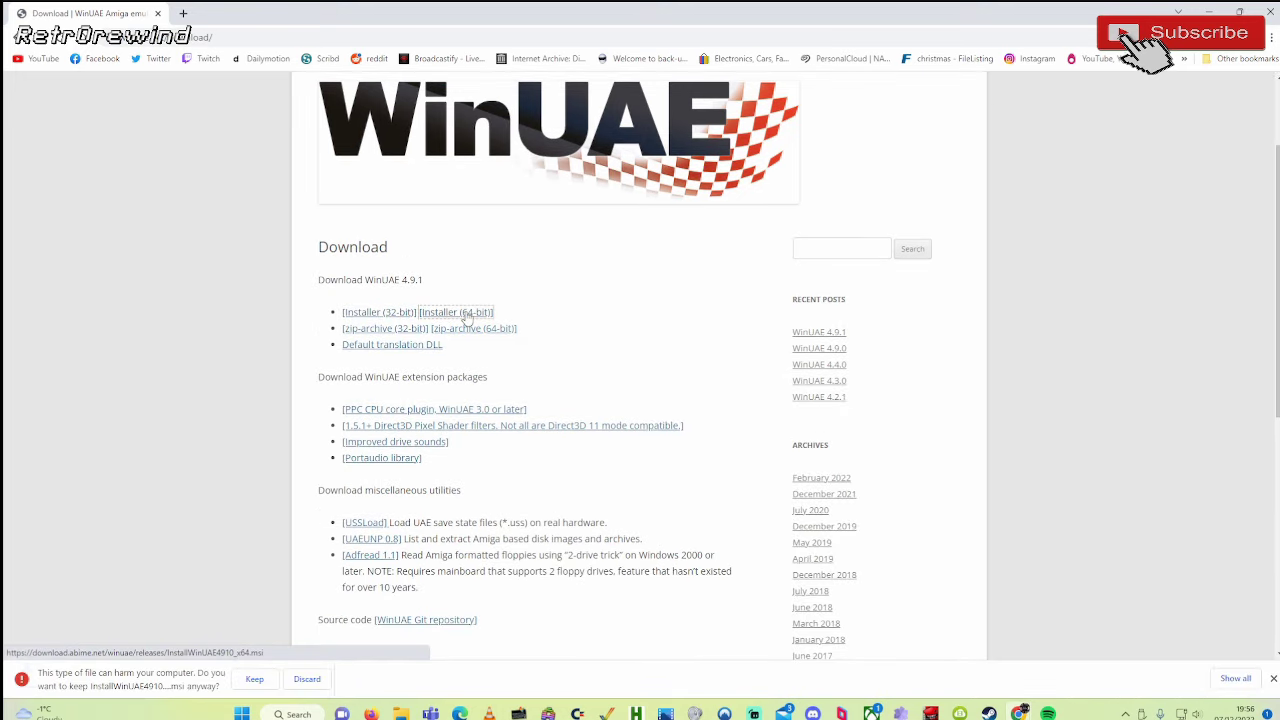
pyautogui.click(255, 680)
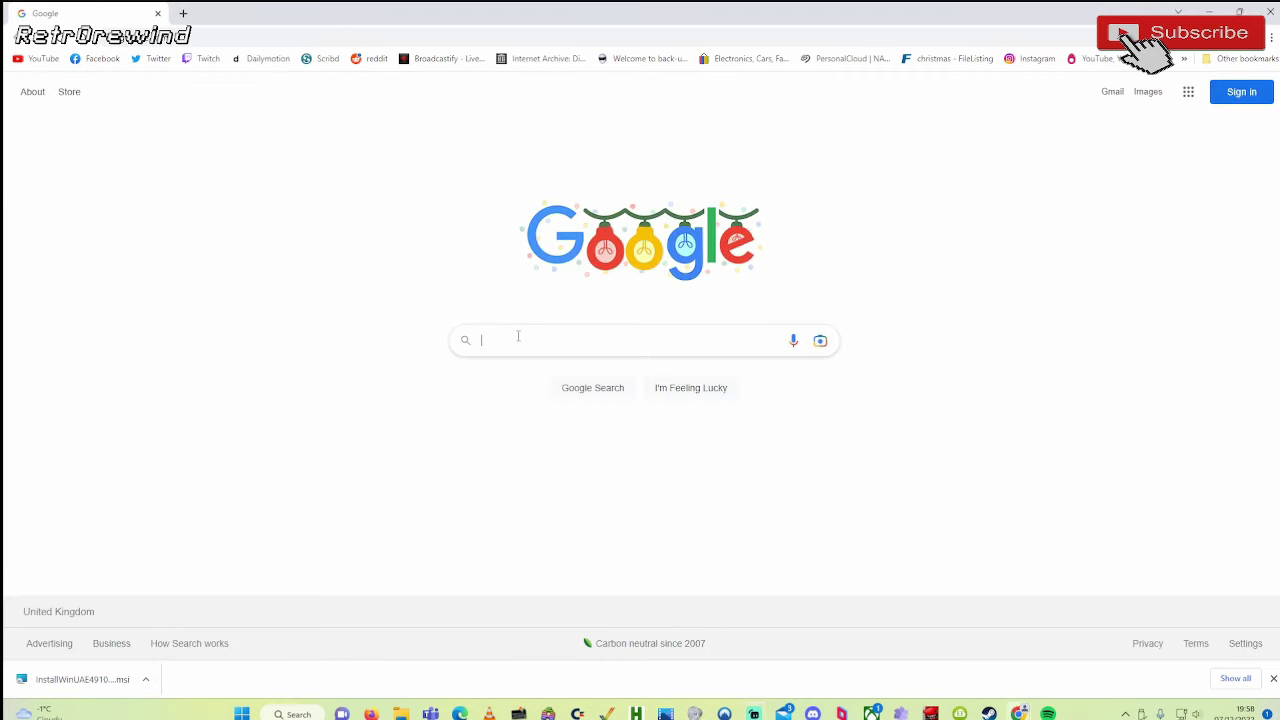
# Step: Search Google for "cloanto amiga forever"
pyautogui.click(518, 338)
pyautogui.write('cloanto')
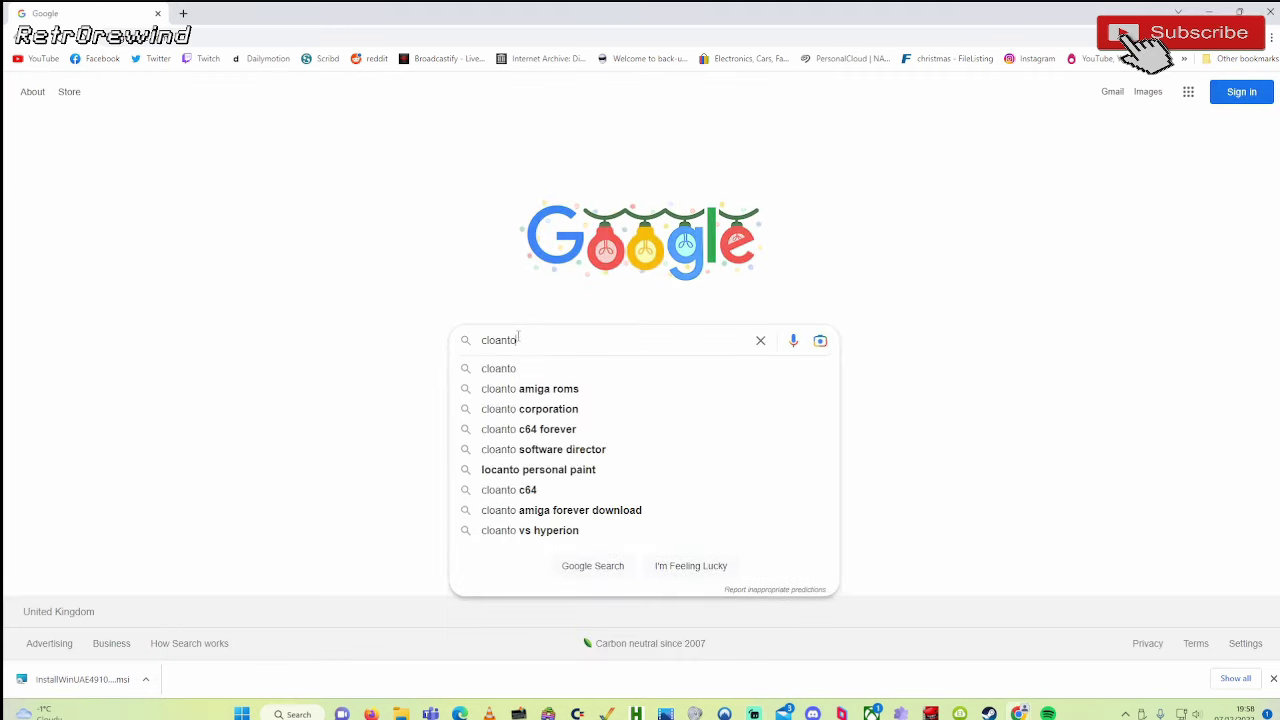
pyautogui.write(' amiga forw')
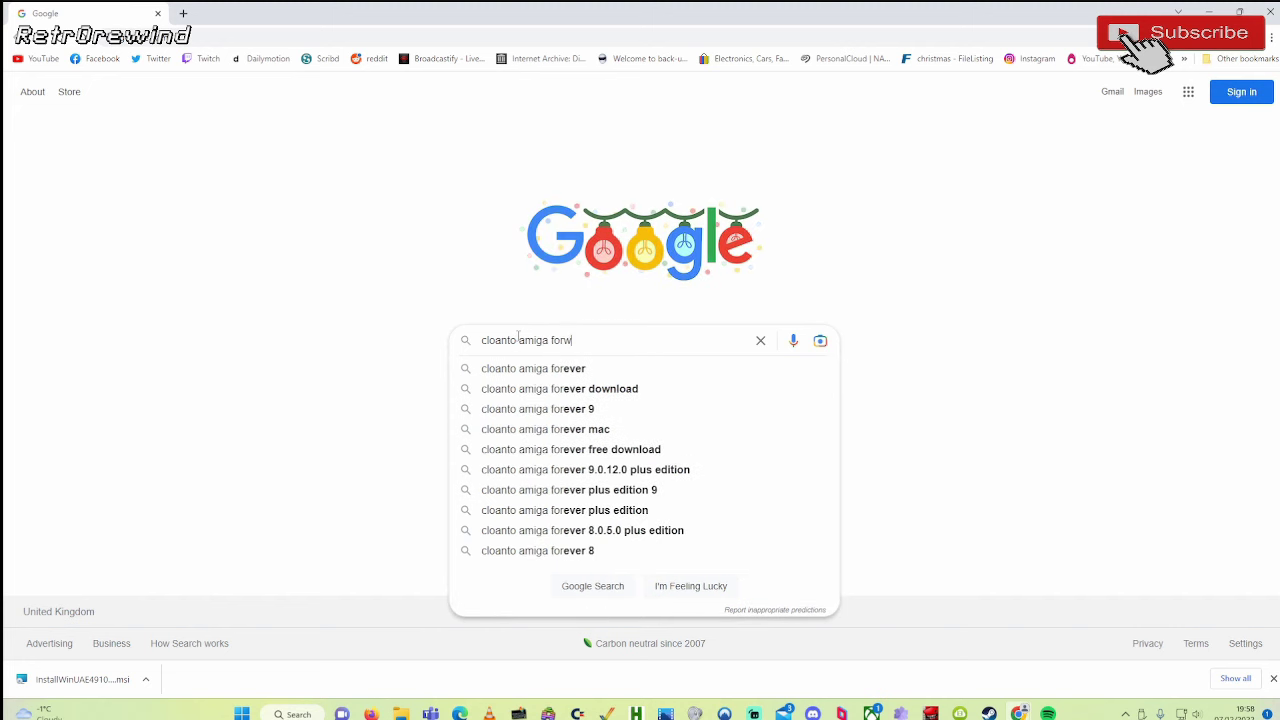
pyautogui.press('BackSpace')
pyautogui.write('ever')
pyautogui.press('Return')
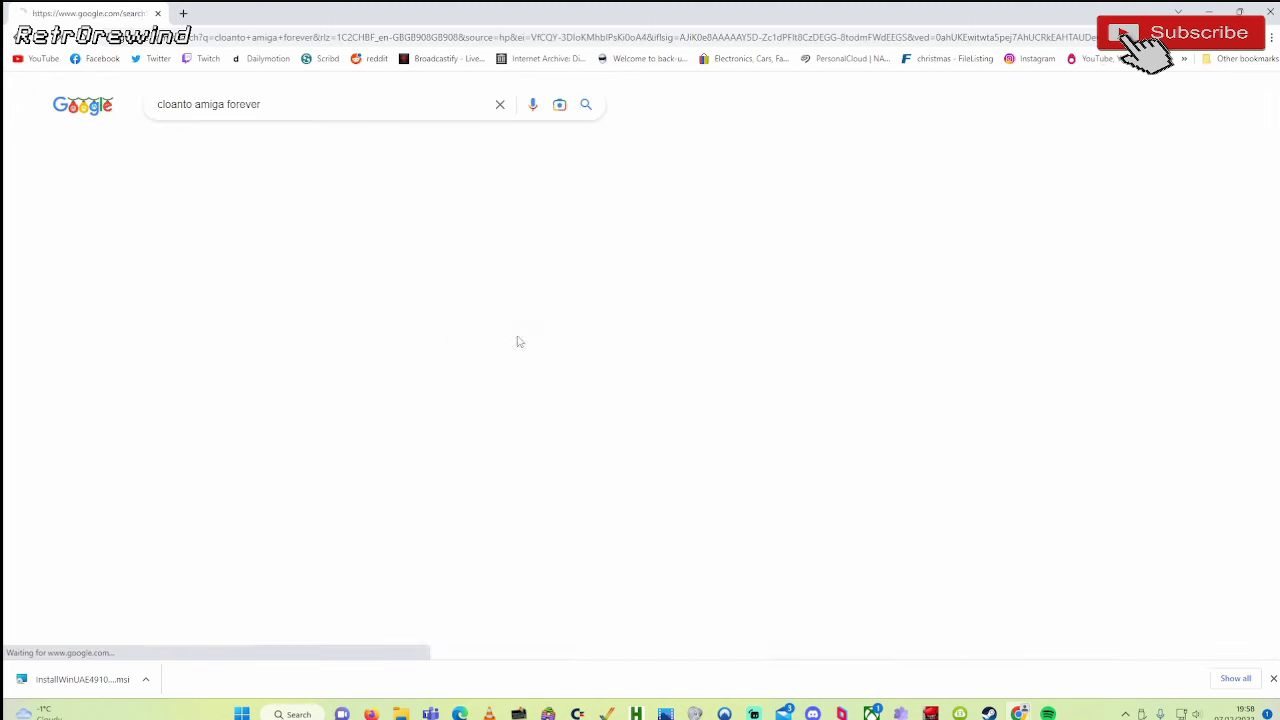
# Step: Visit the Amiga Forever website and view the product page of the Value Edition
pyautogui.click(262, 220)
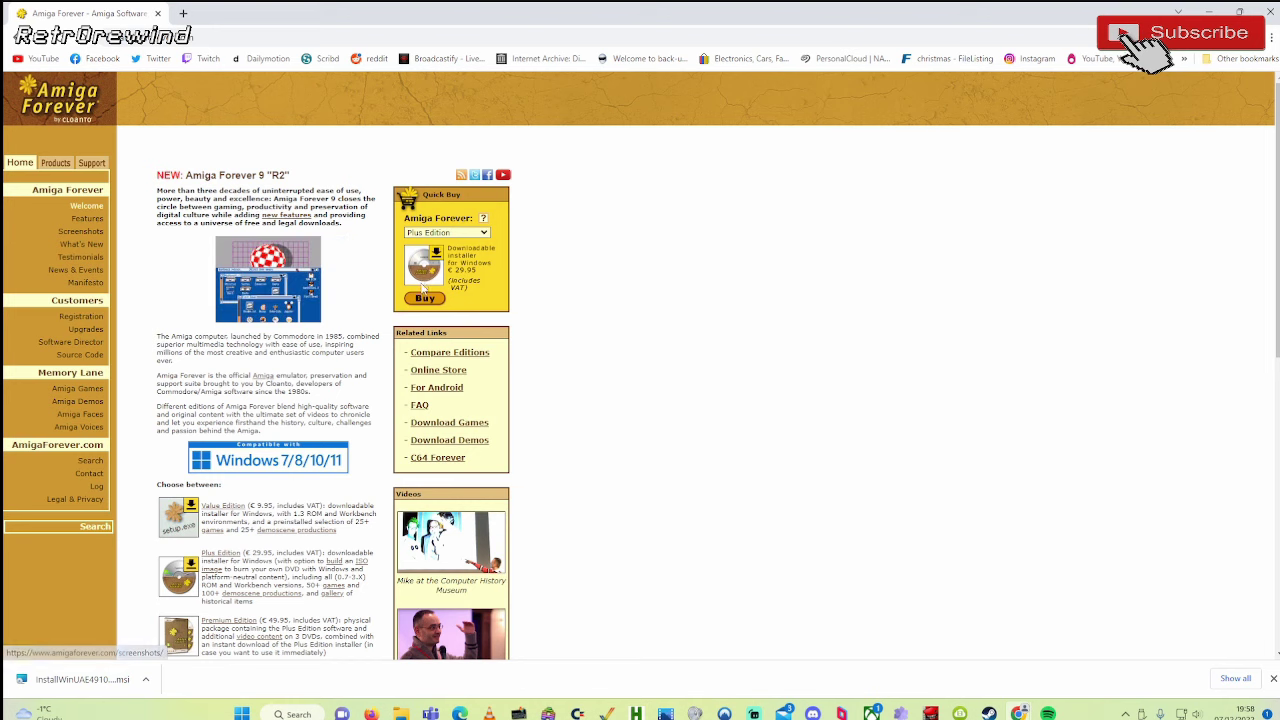
pyautogui.scroll(-3, 422, 285)
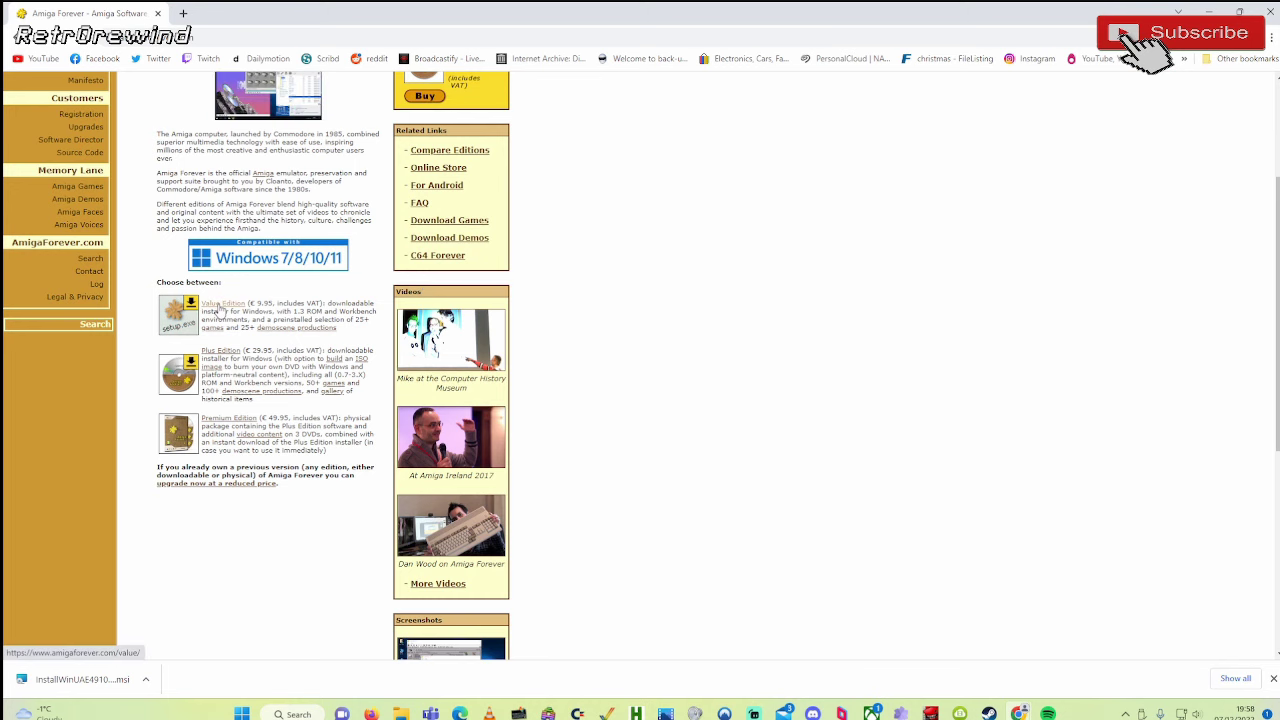
pyautogui.click(218, 306)
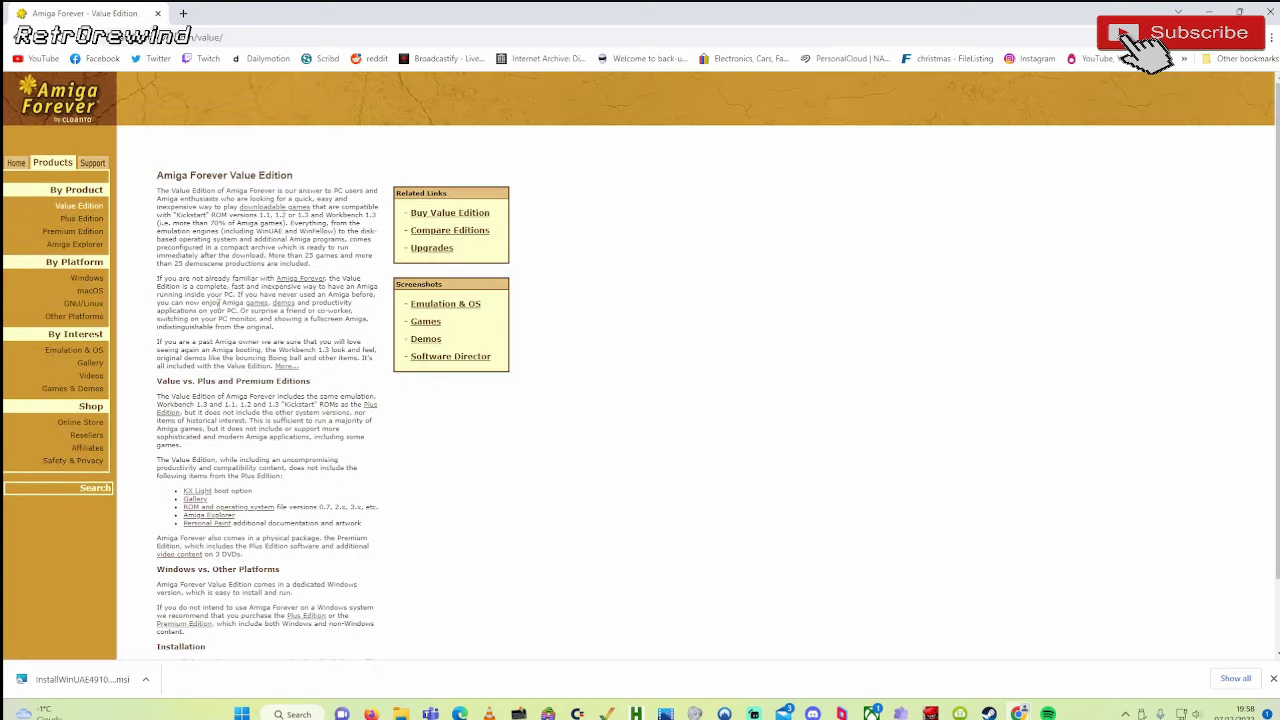
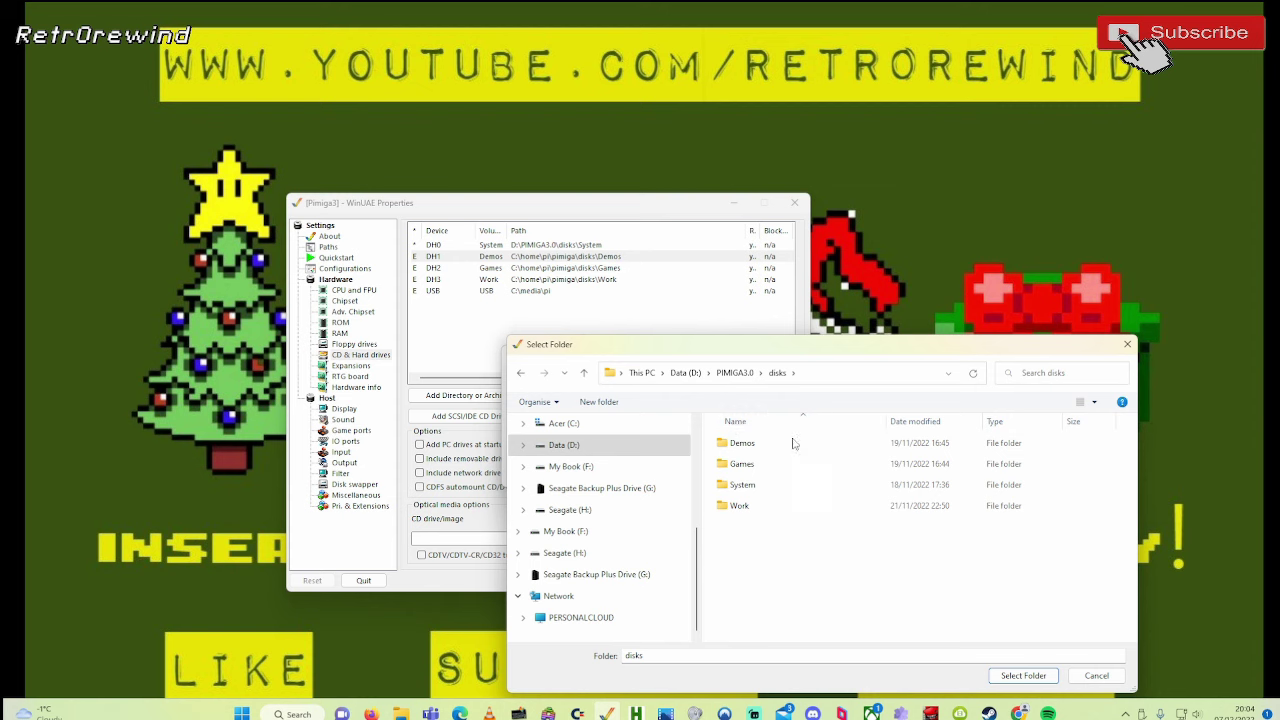
# Step: Point the DH1 Demos volume to the D:\PIMIGA3.0\disks\Demos folder and confirm its volume settings
pyautogui.click(742, 446)
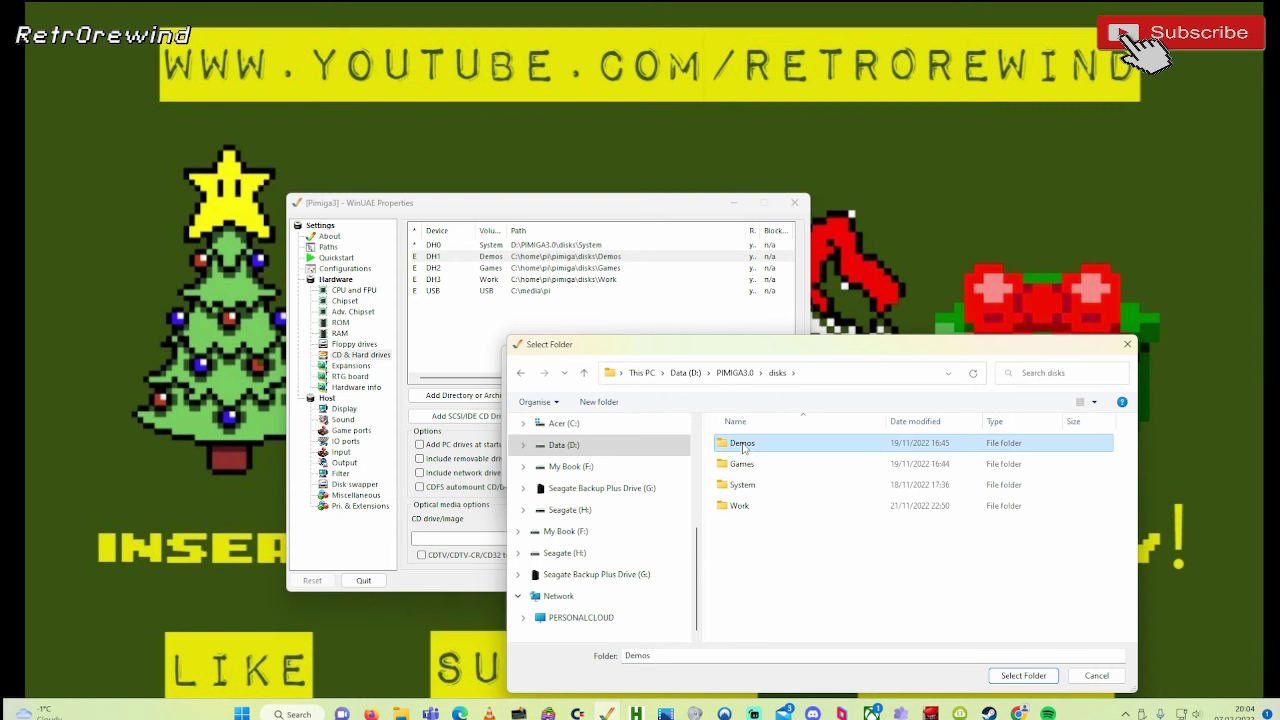
pyautogui.click(1020, 679)
pyautogui.click(600, 477)
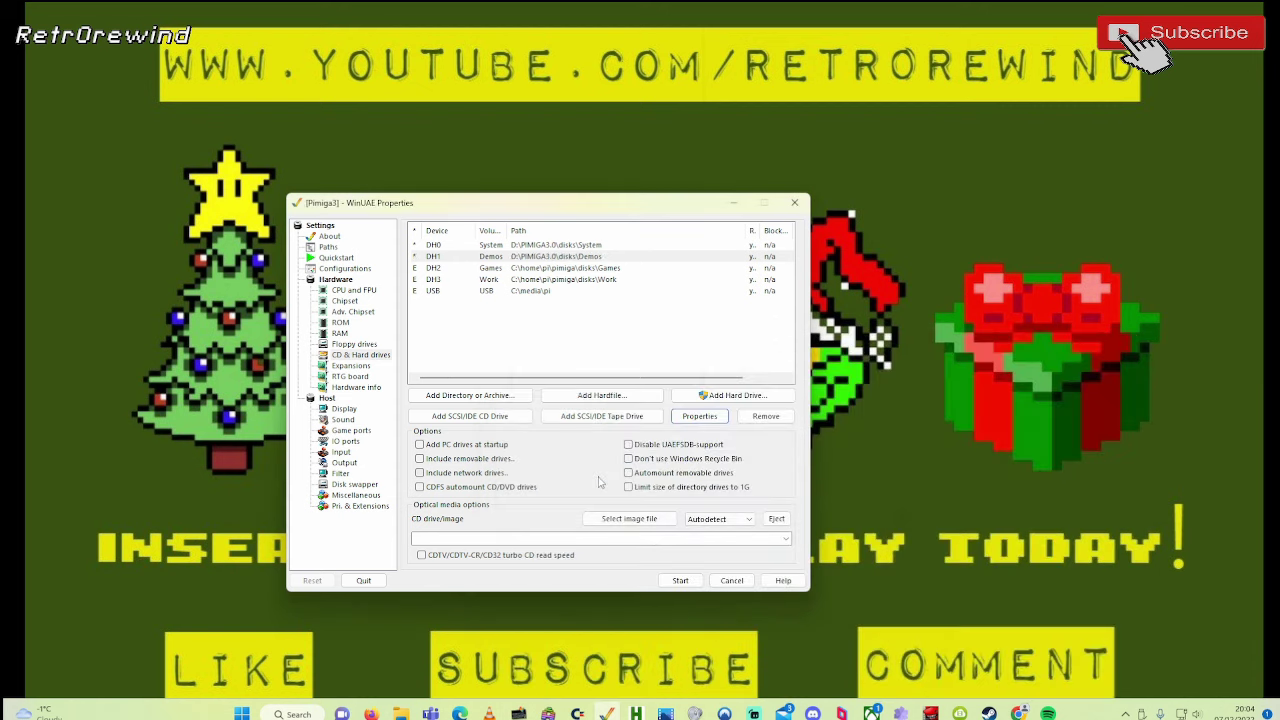
# Step: Change the path of the DH2 Games volume to D:\PIMIGA3.0\disks\Games
pyautogui.click(554, 274)
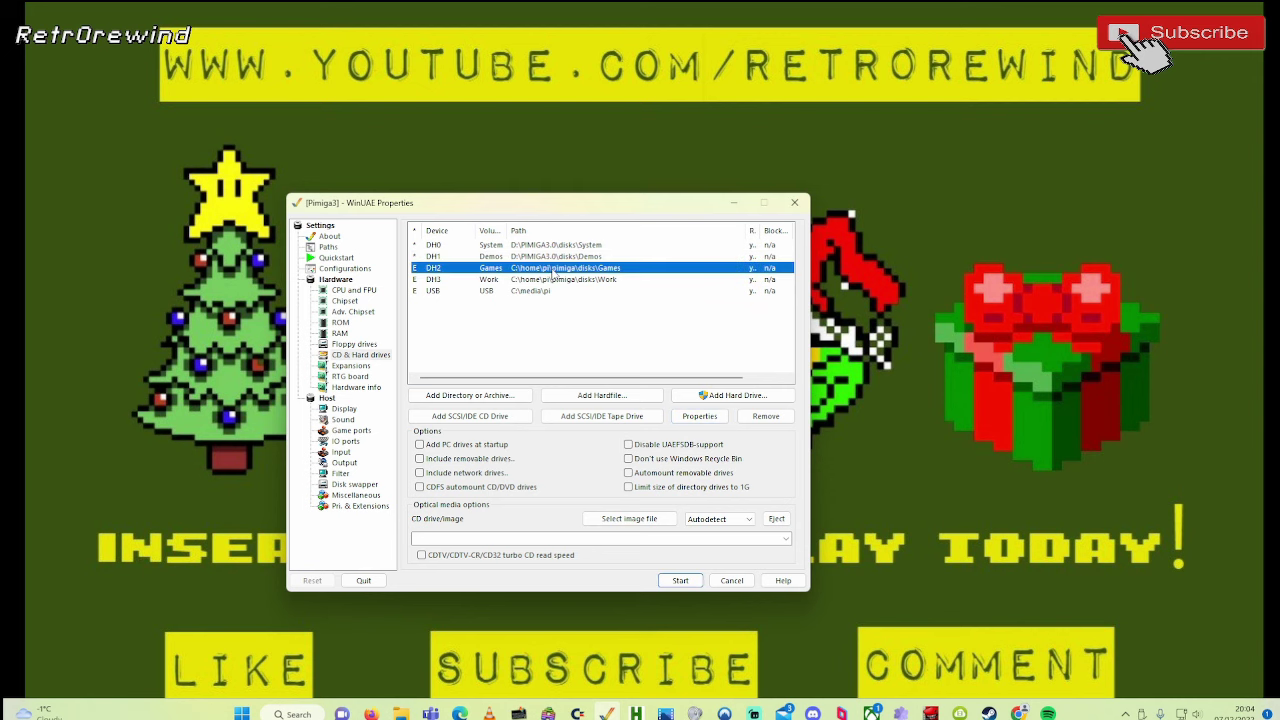
pyautogui.click(697, 416)
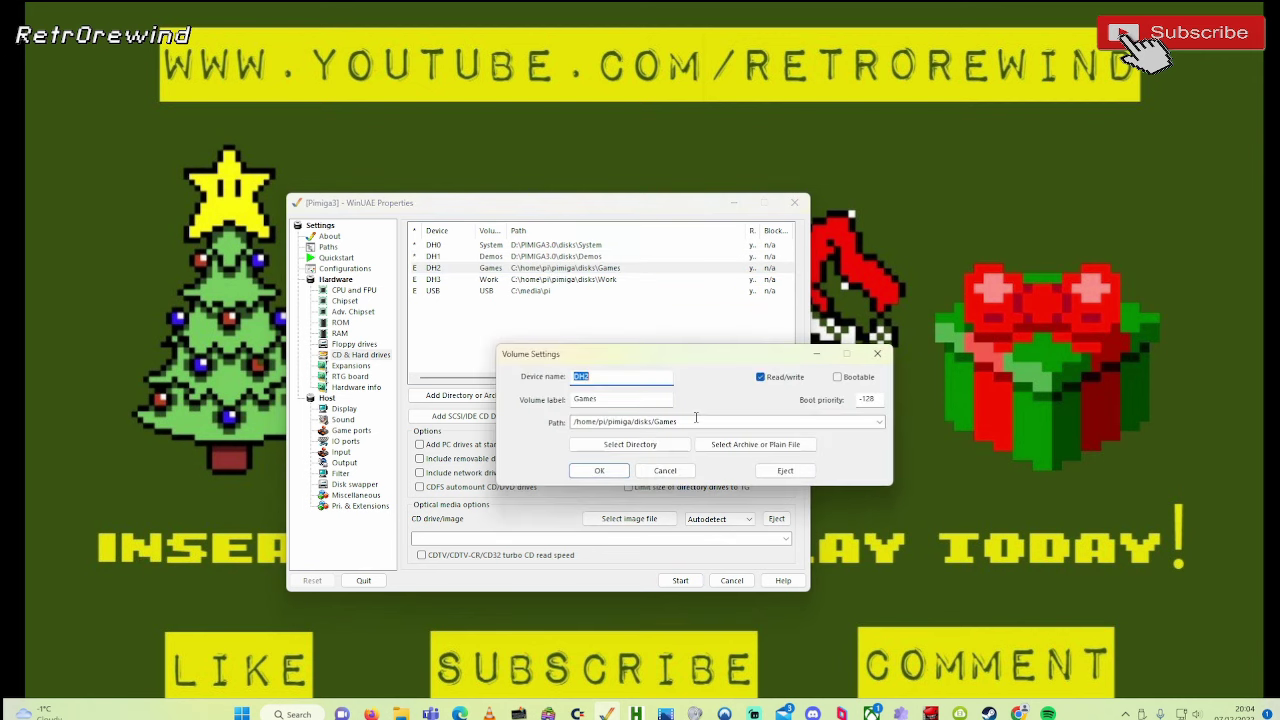
pyautogui.click(686, 444)
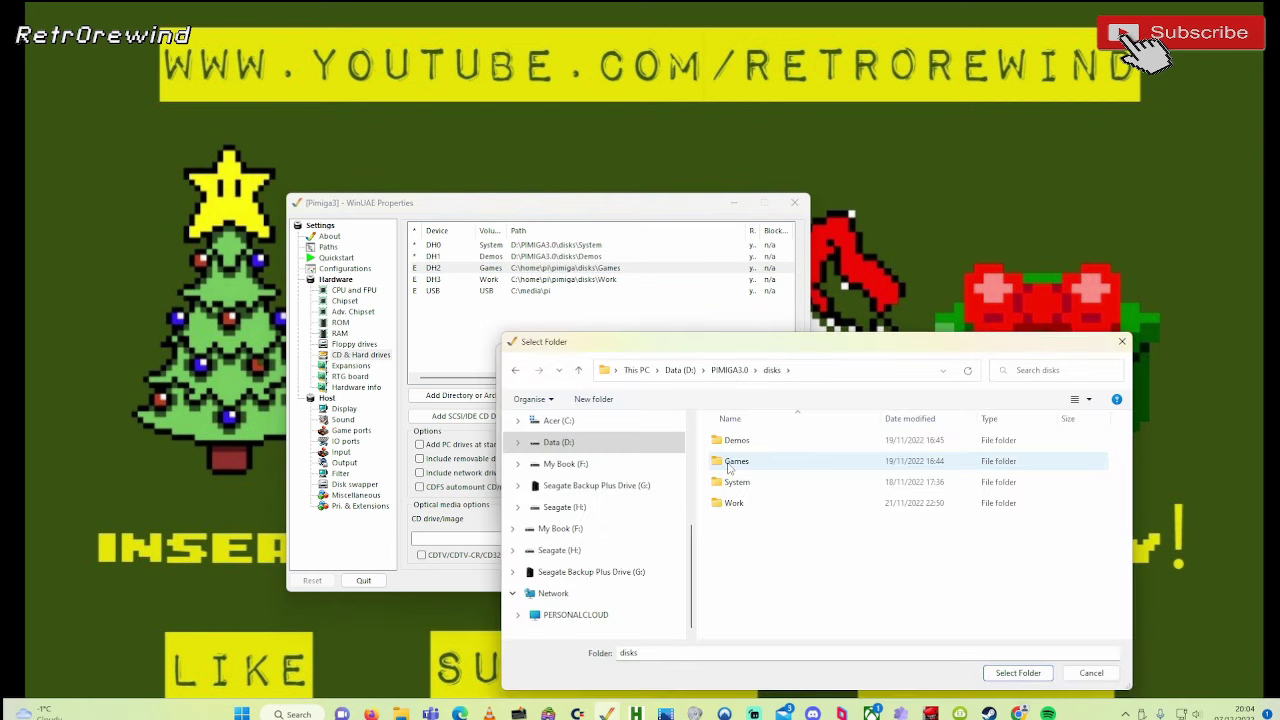
pyautogui.click(733, 463)
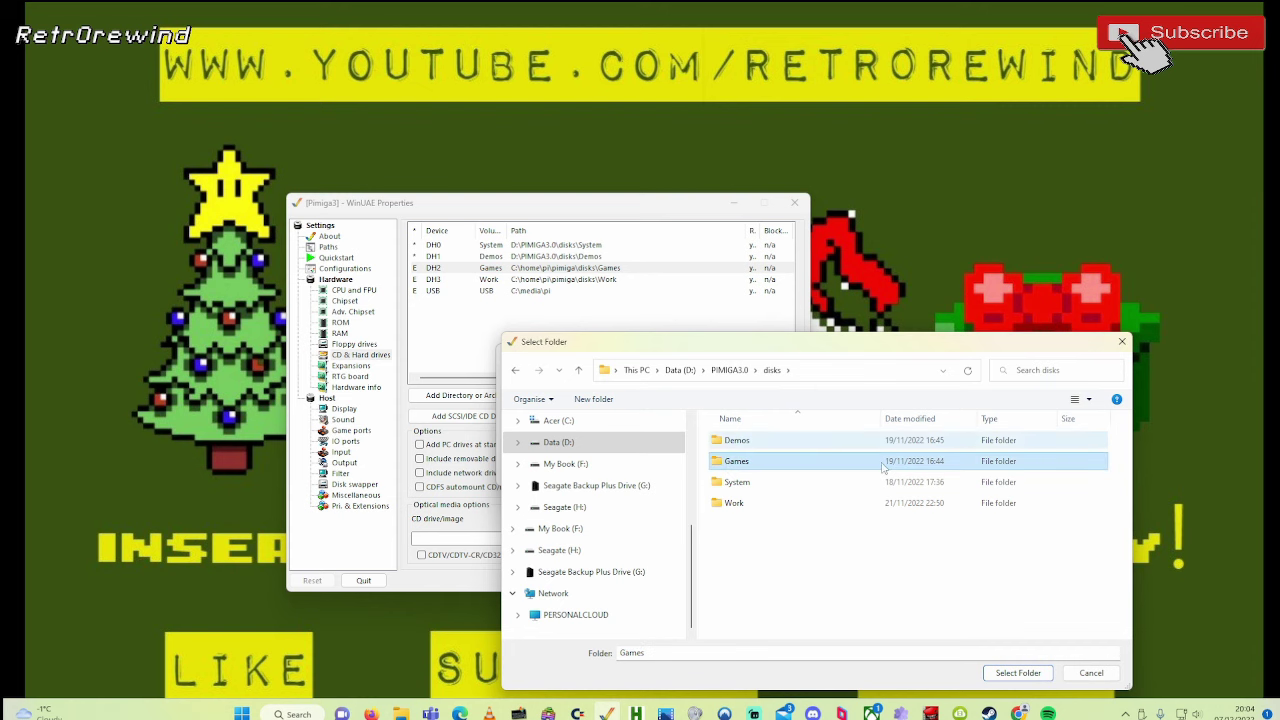
pyautogui.click(1027, 679)
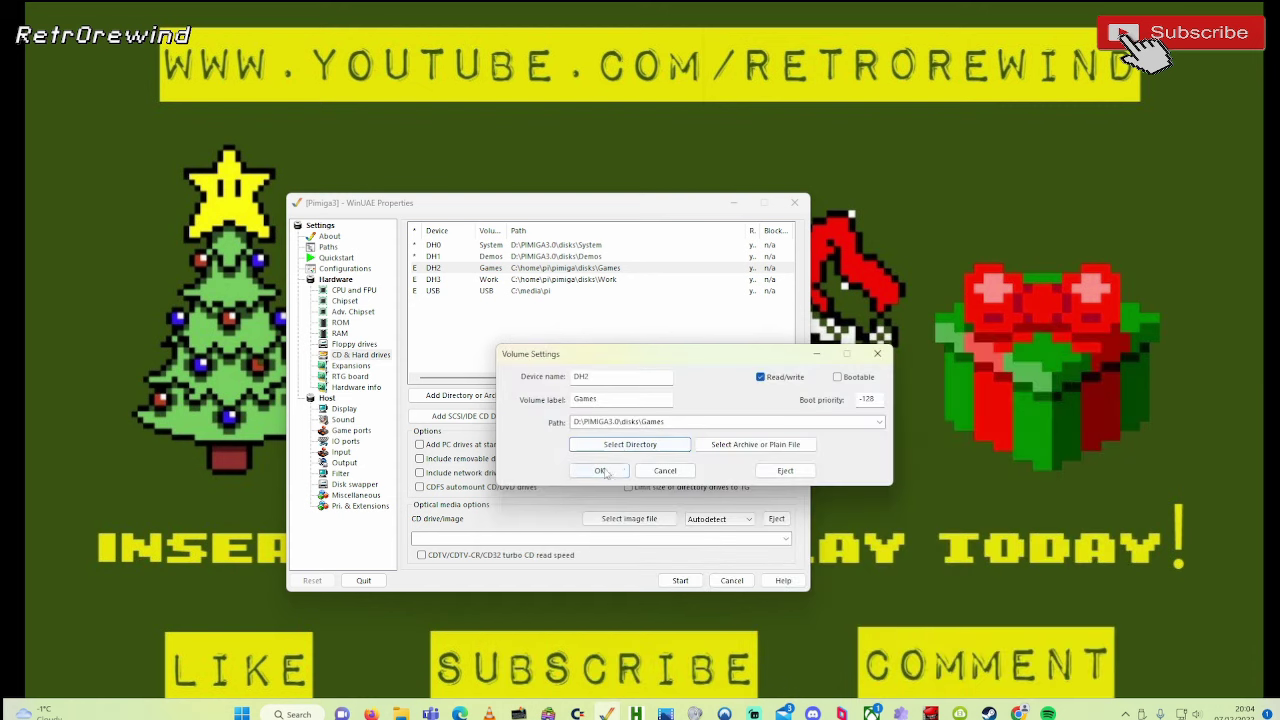
pyautogui.click(605, 474)
# Step: Change the path of the DH3 Work volume to the Work folder in D:\PIMIGA3.0\disks
pyautogui.click(586, 280)
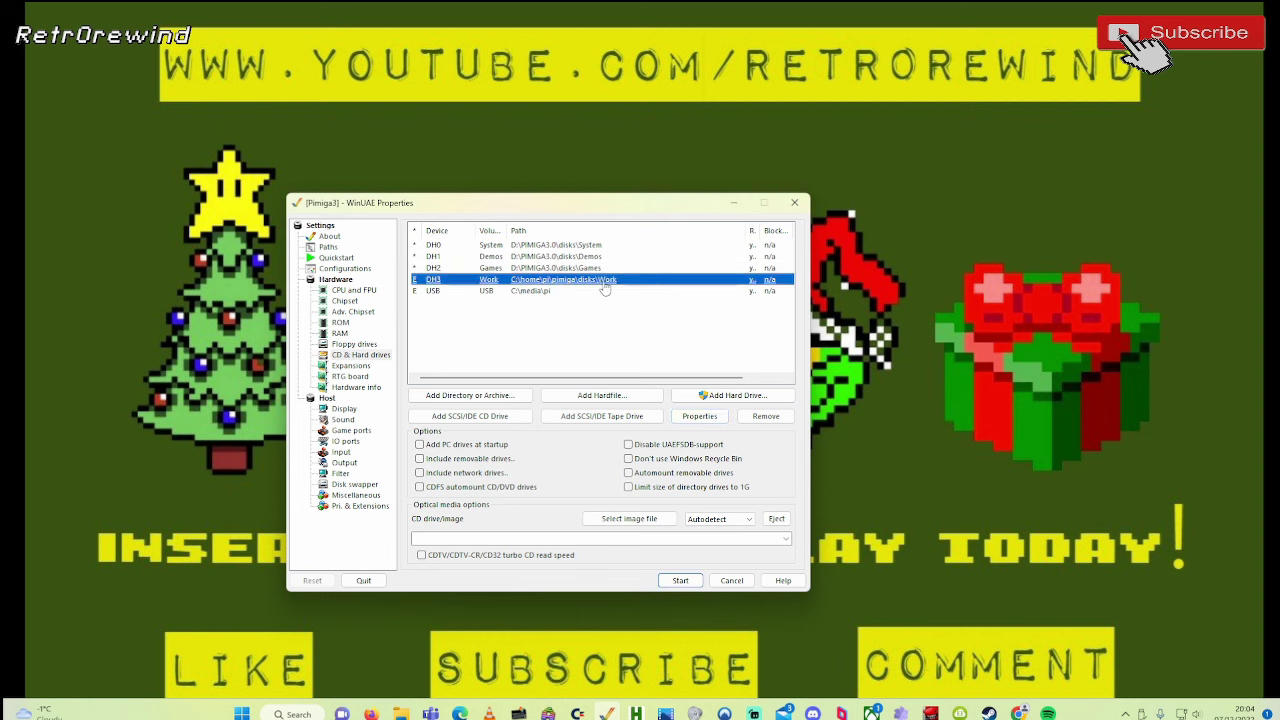
pyautogui.click(692, 418)
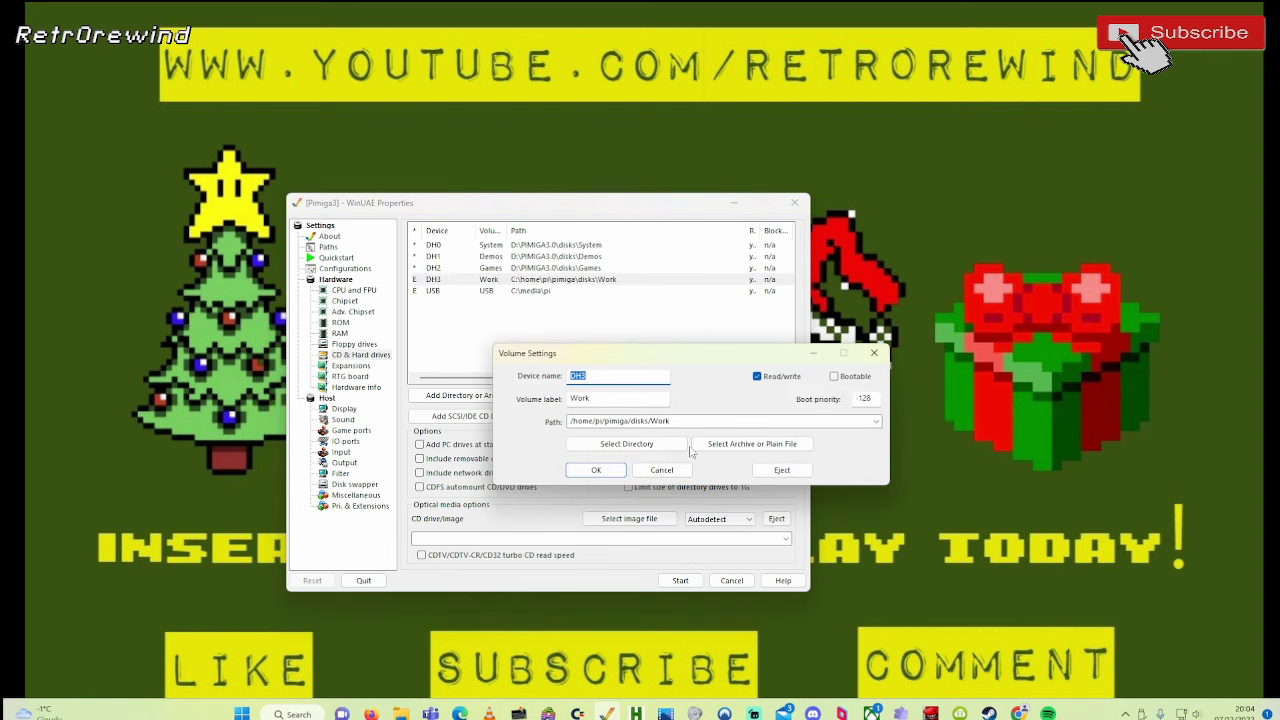
pyautogui.click(688, 448)
pyautogui.click(736, 503)
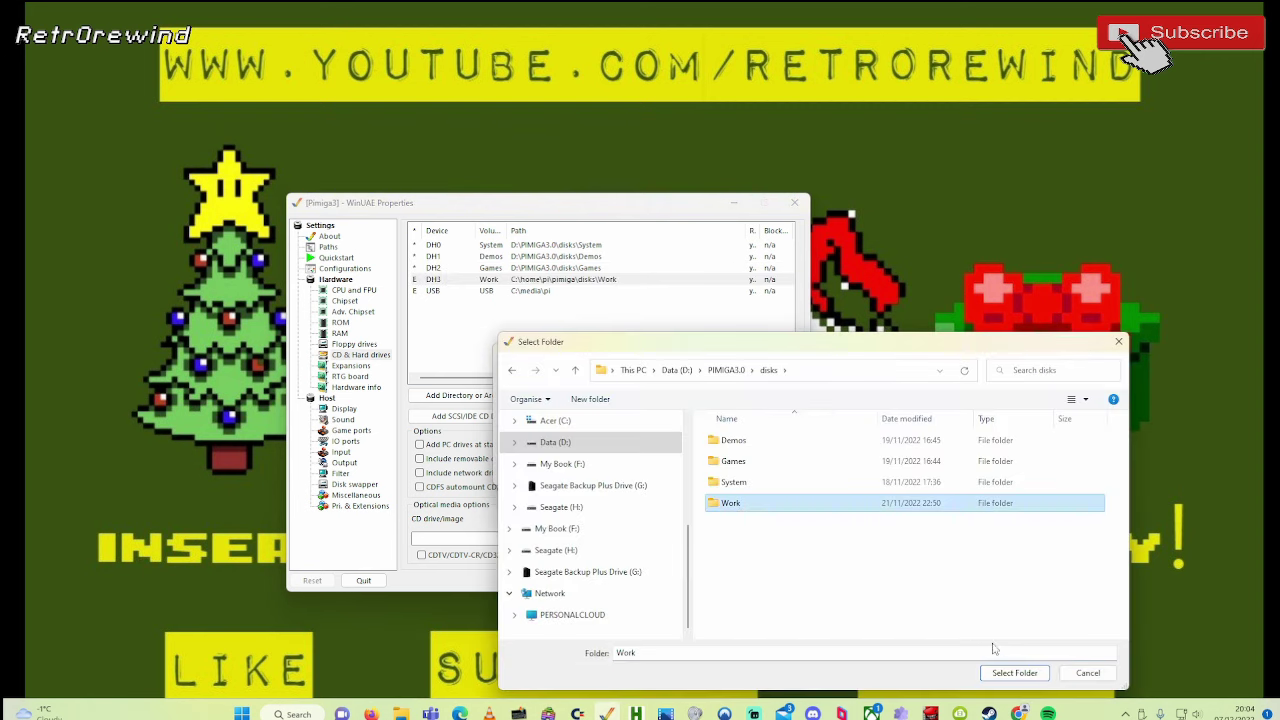
pyautogui.click(1013, 673)
pyautogui.click(592, 473)
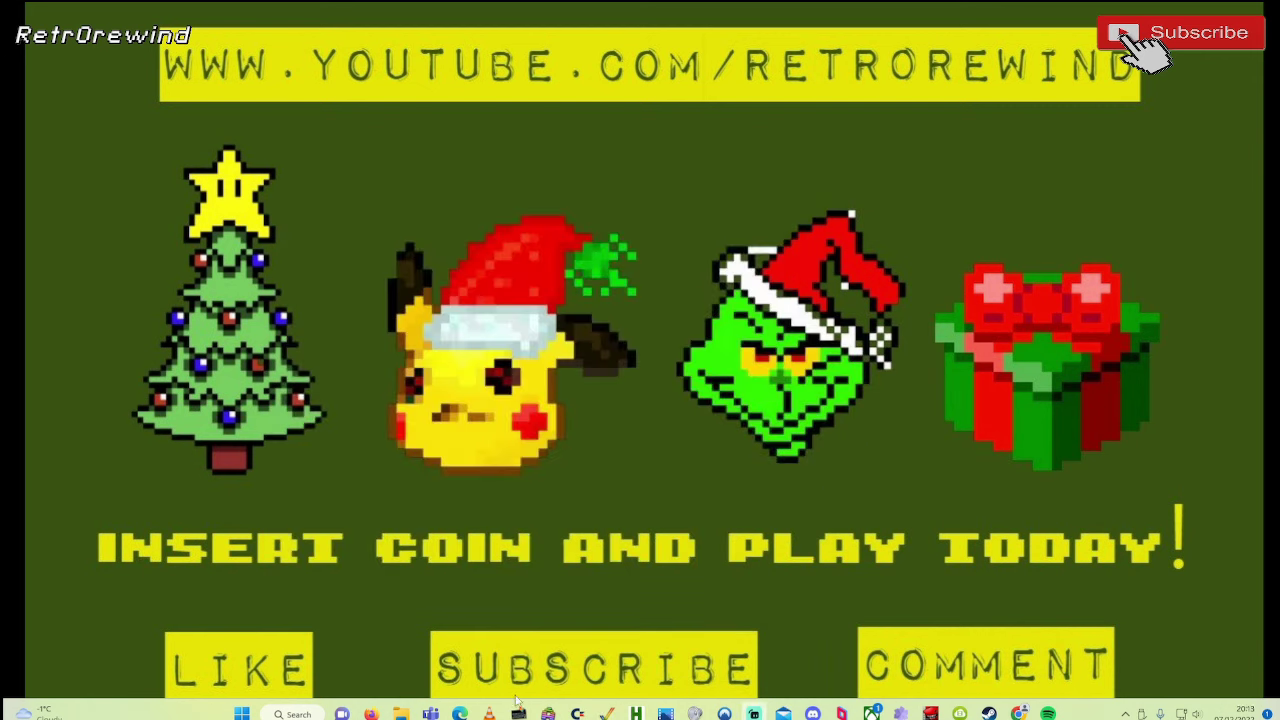
# Step: Launch WinUAE and start the emulation with the saved Pimiga3 configuration
pyautogui.click(607, 713)
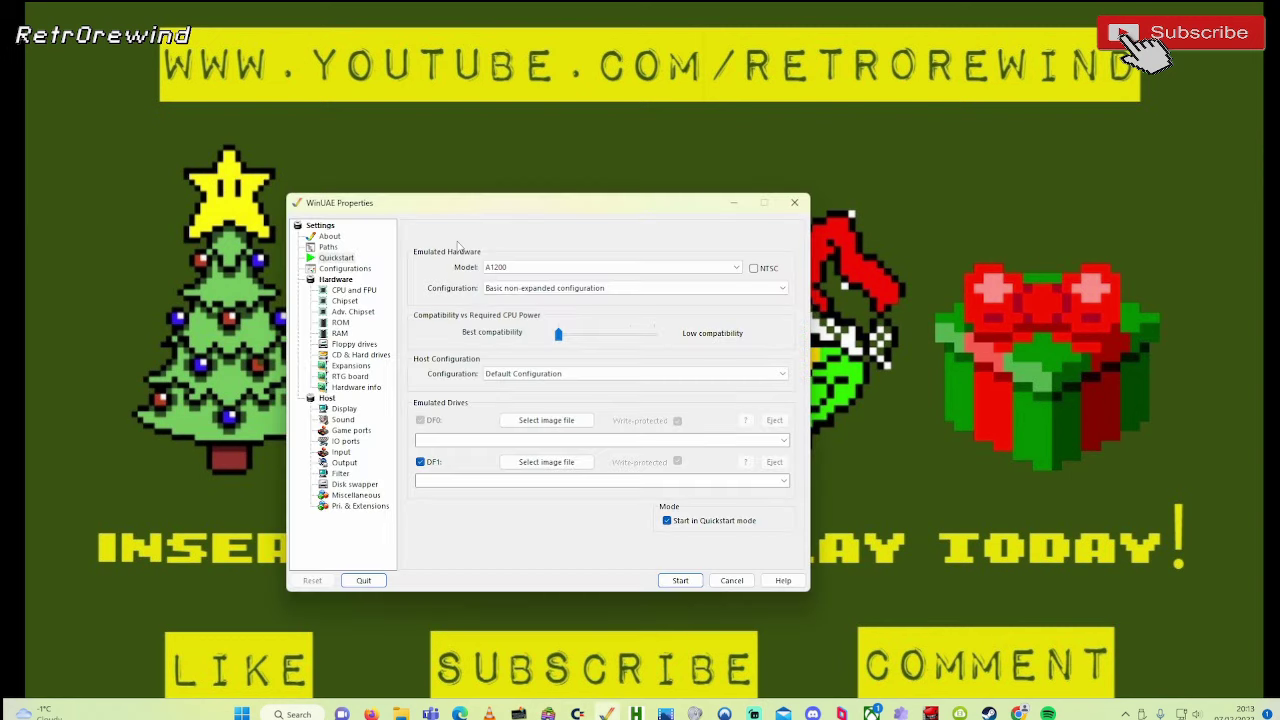
pyautogui.click(345, 268)
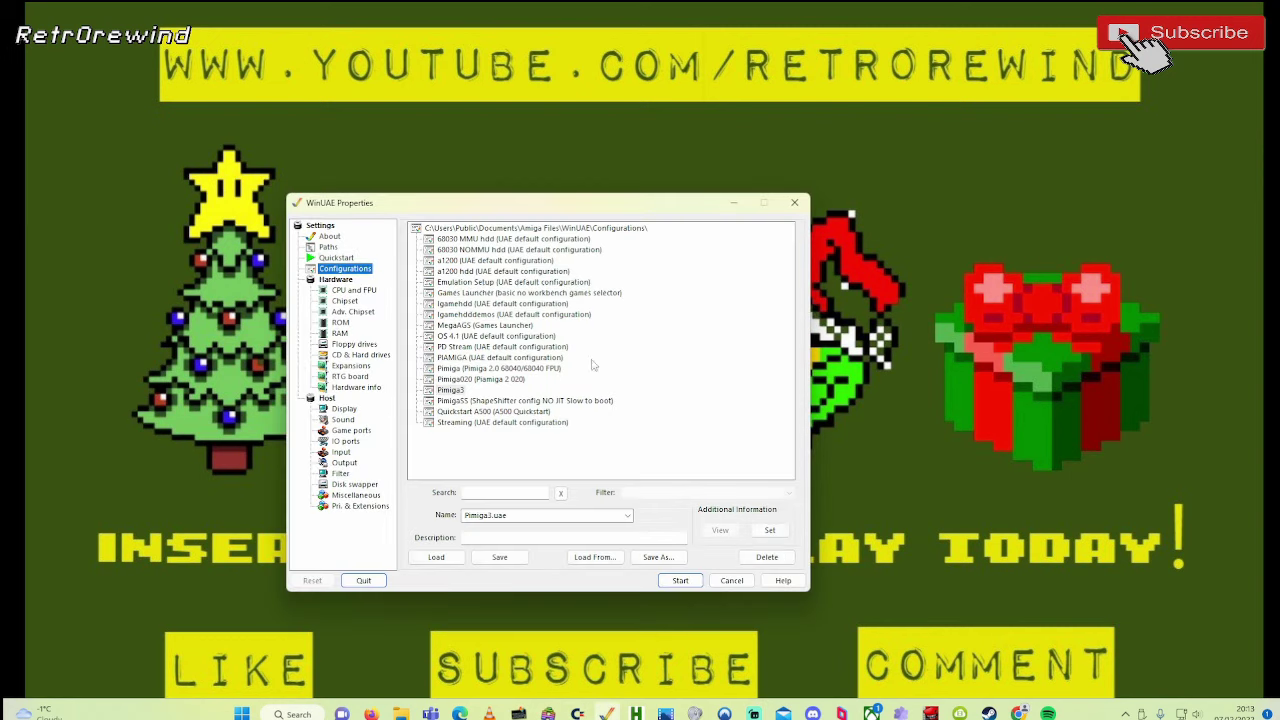
pyautogui.doubleClick(452, 389)
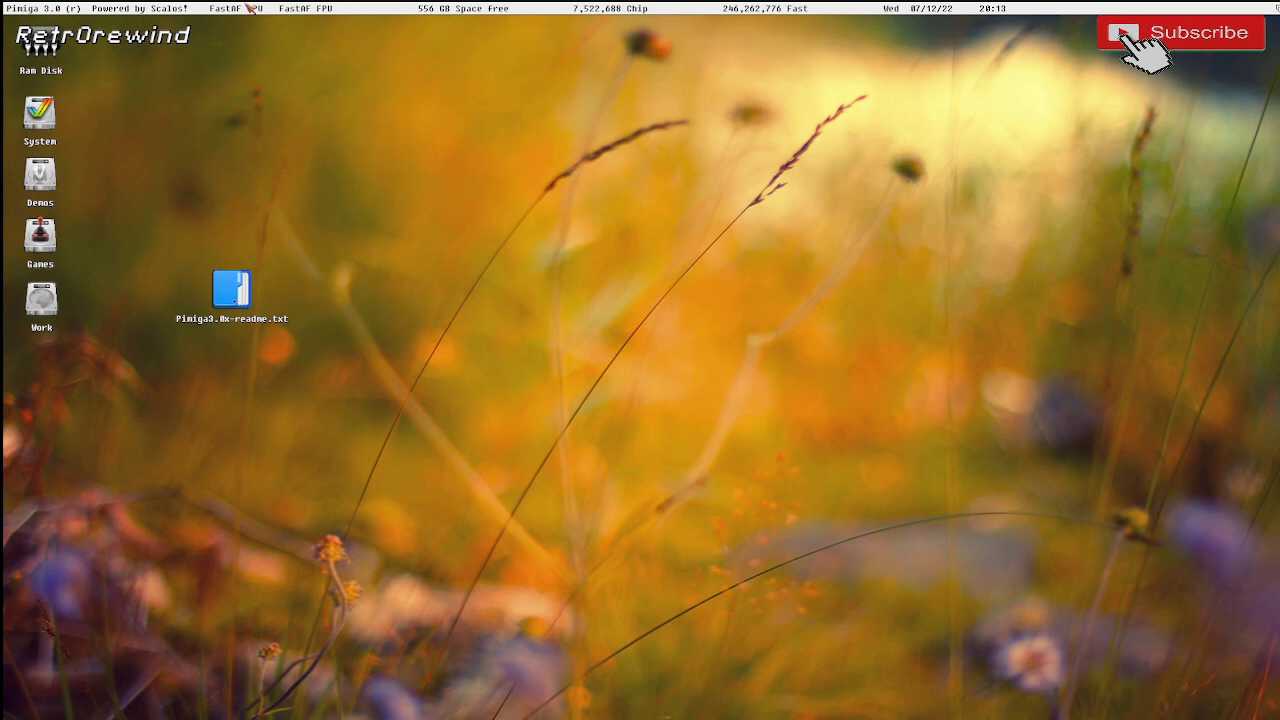
# Step: Look through the Pimiga desktop's program categories, including the shortcuts, tools, graphics and audio programs
pyautogui.rightClick(323, 14)
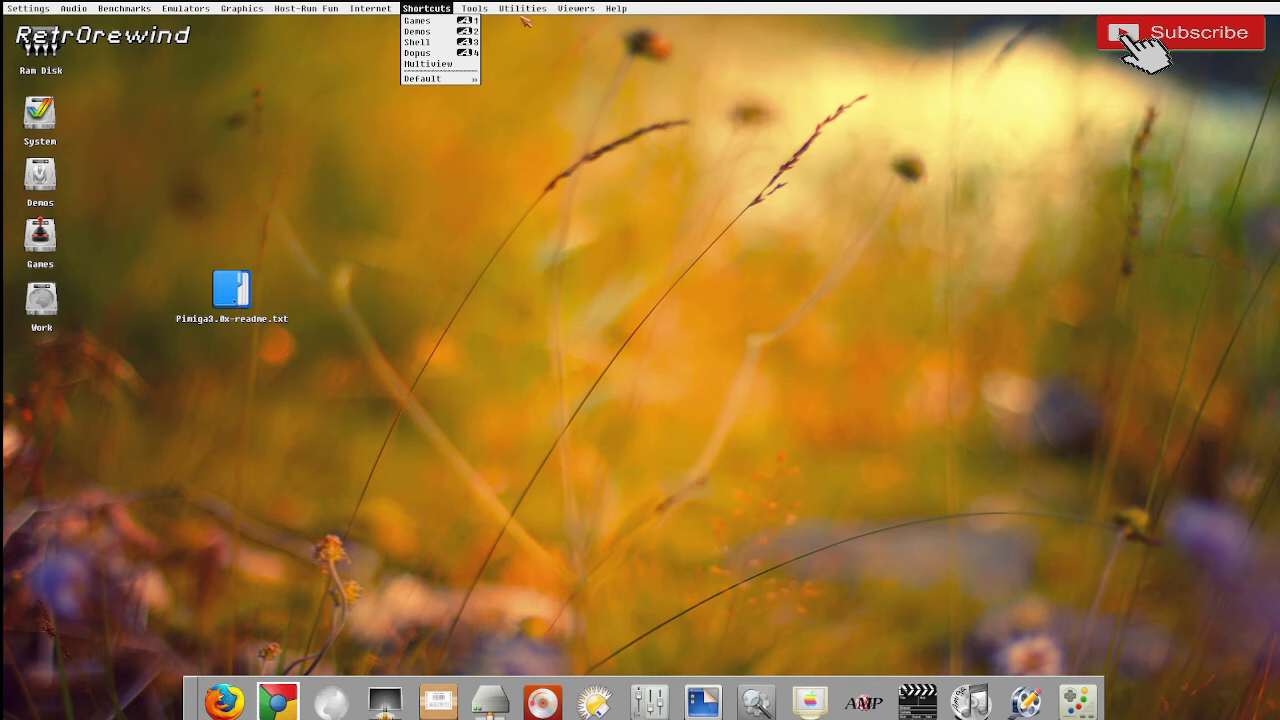
pyautogui.moveTo(533, 12)
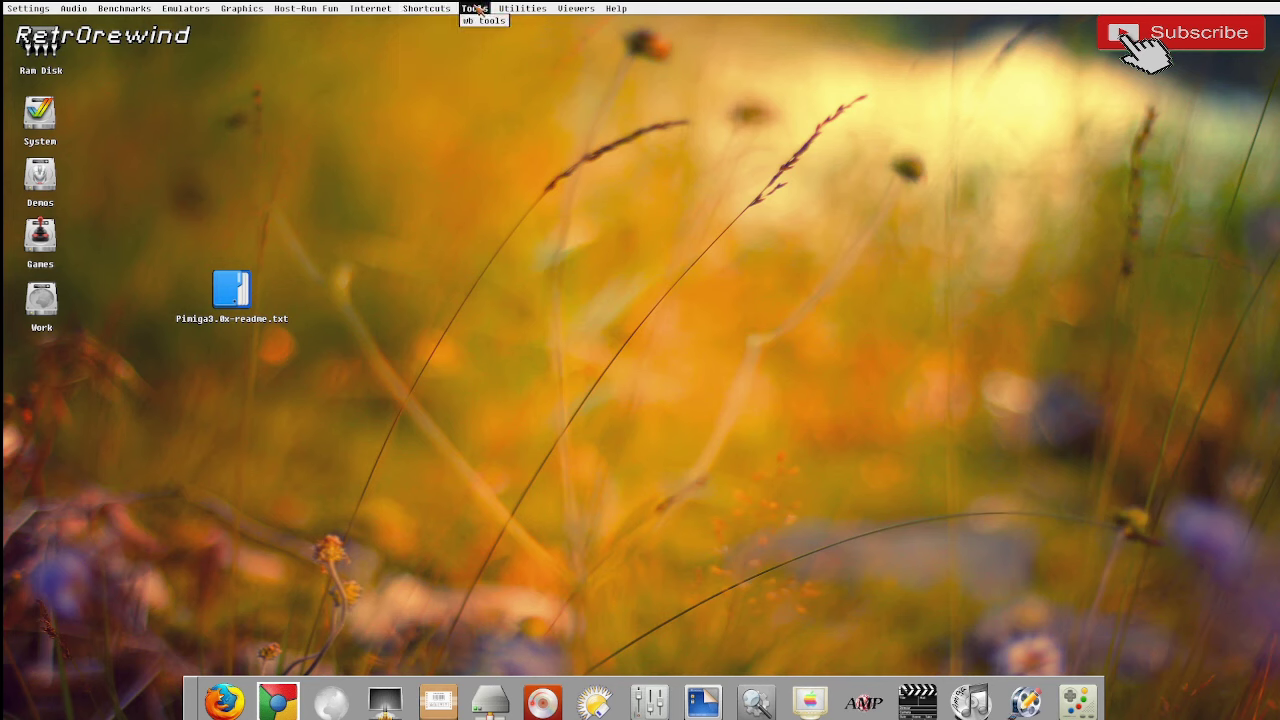
pyautogui.moveTo(371, 8)
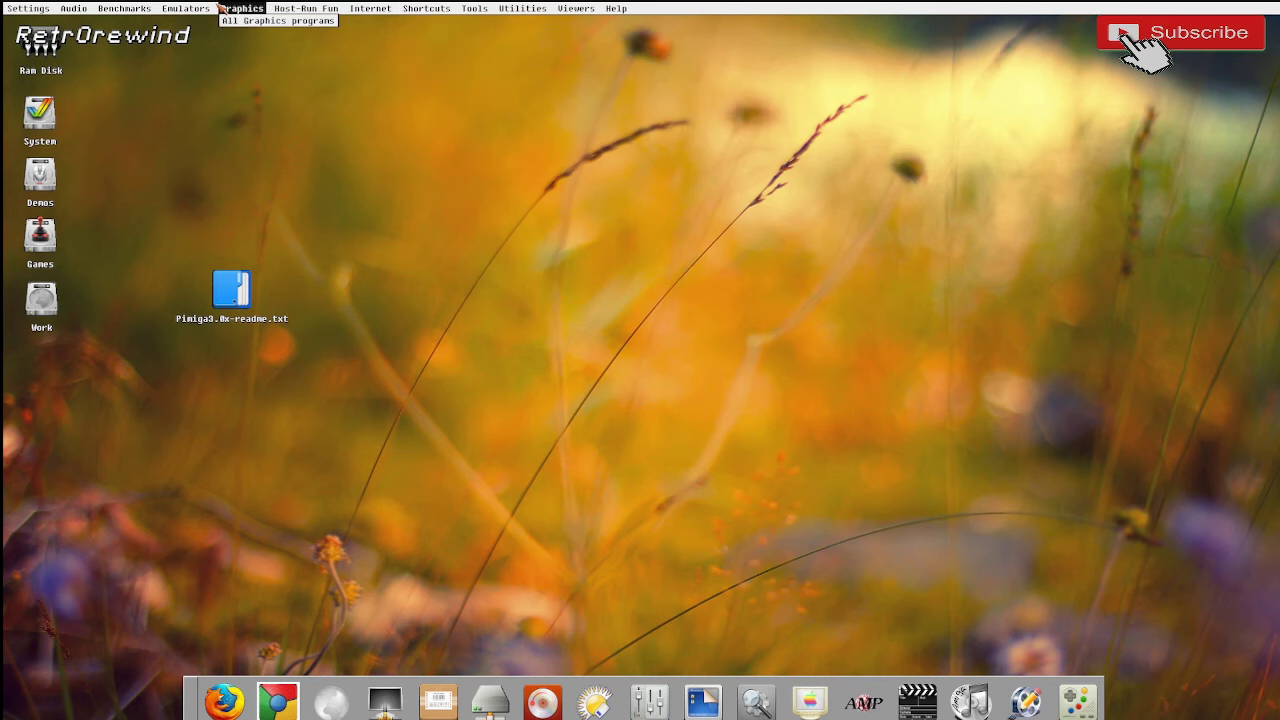
pyautogui.moveTo(155, 10)
pyautogui.moveTo(81, 8)
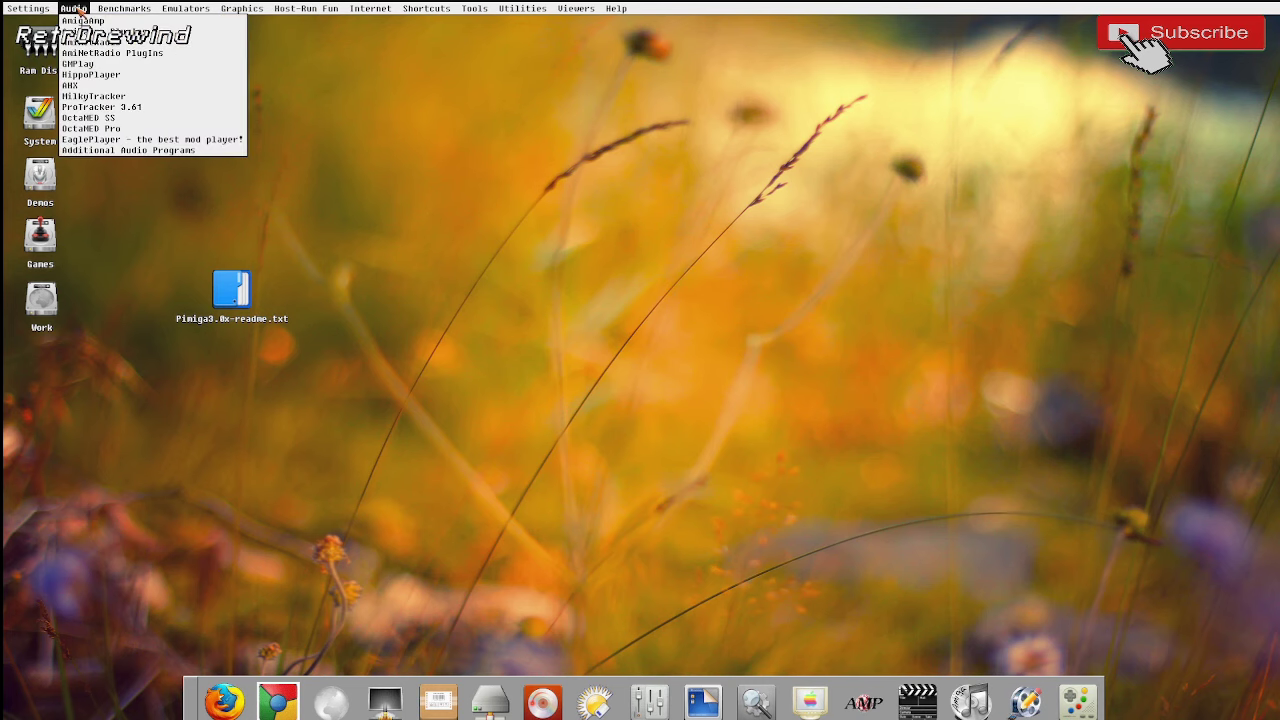
pyautogui.rightClick(724, 255)
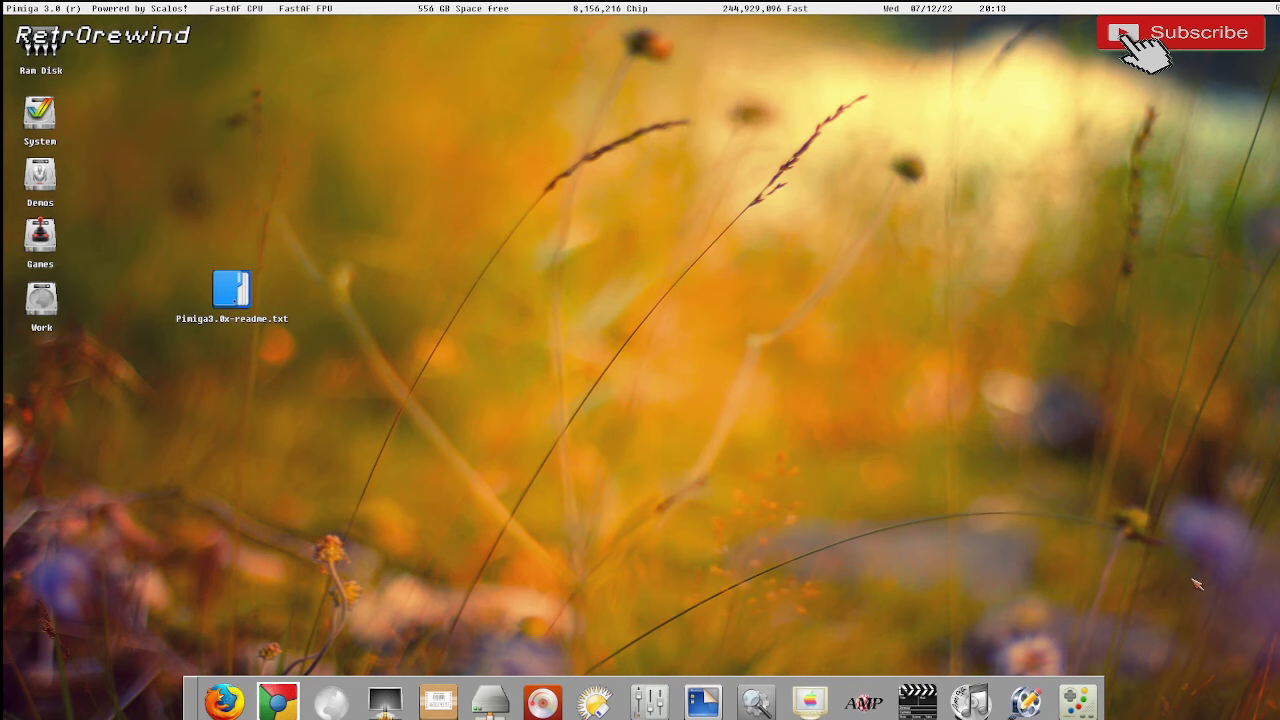
# Step: Open the iGame games list, filter it for "cannon" and launch Cannon Fodder
pyautogui.click(1078, 702)
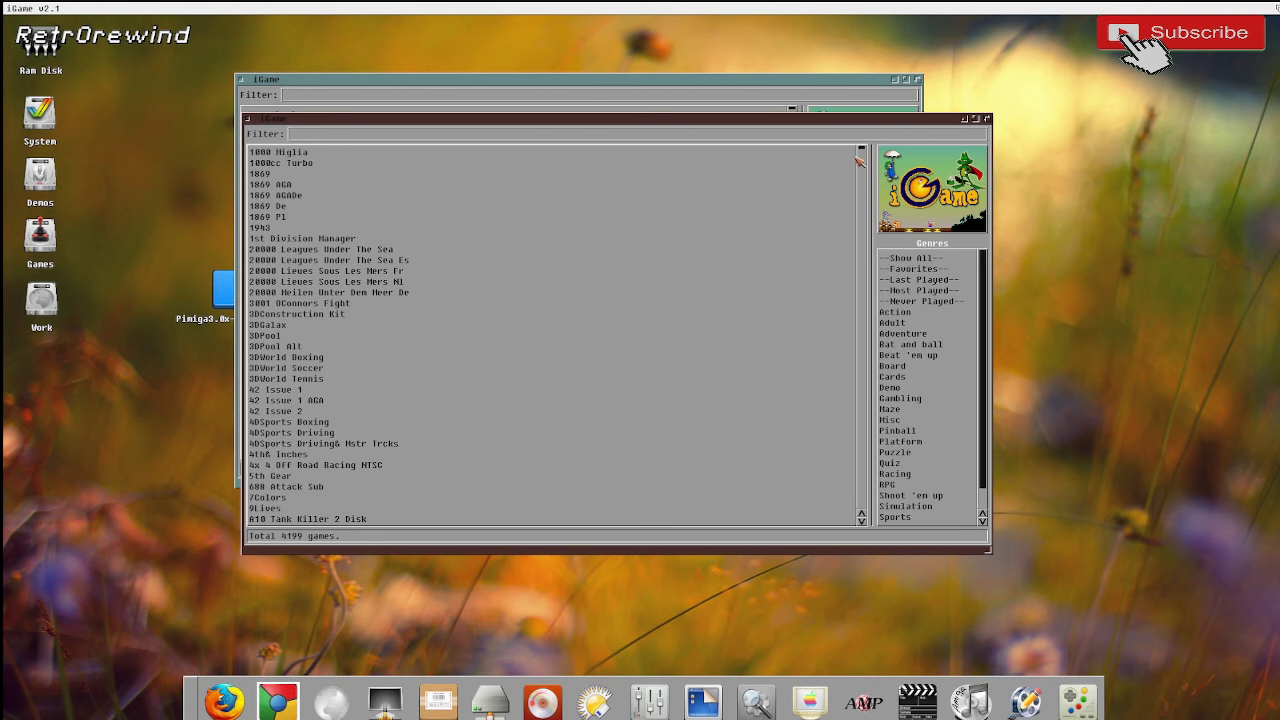
pyautogui.click(388, 133)
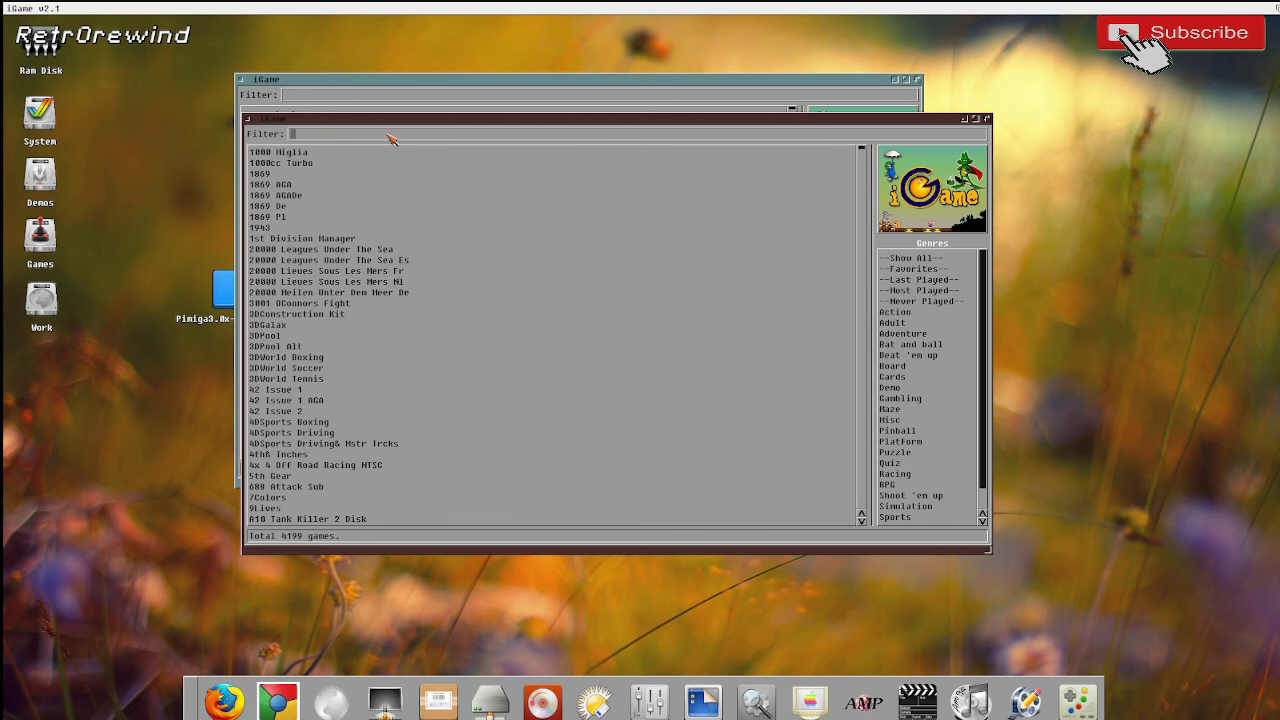
pyautogui.write('cannon')
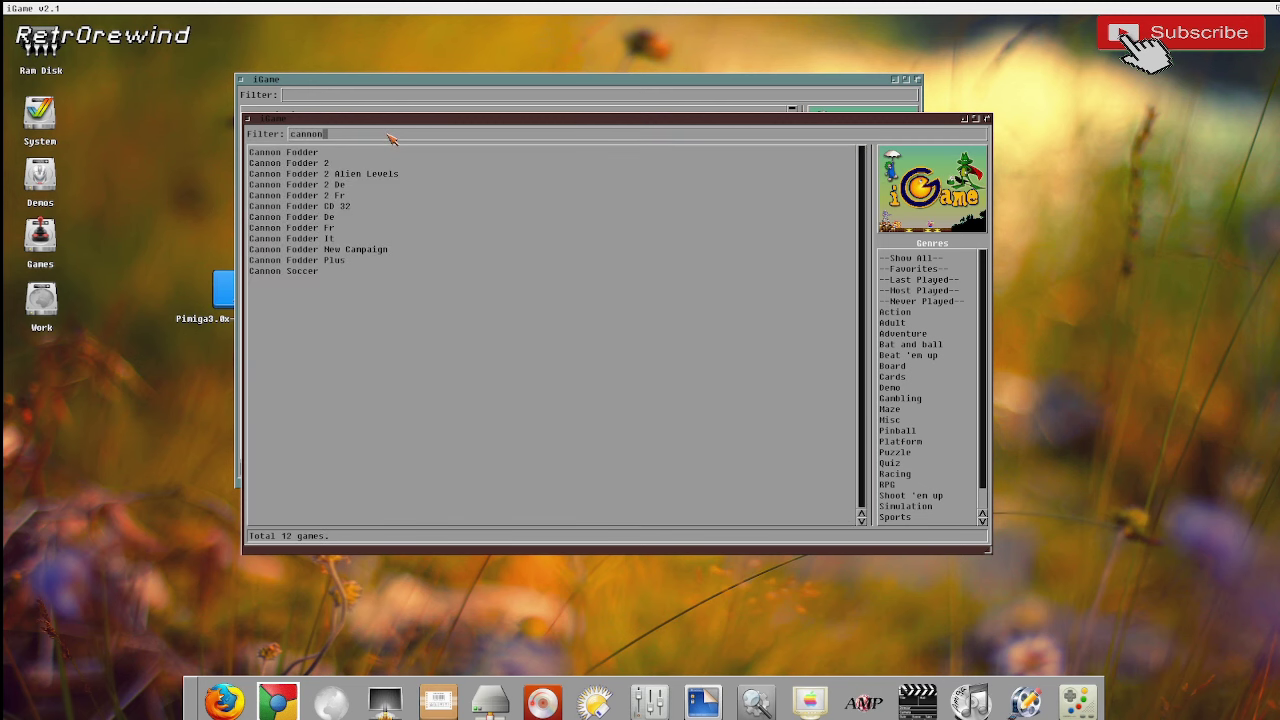
pyautogui.click(296, 152)
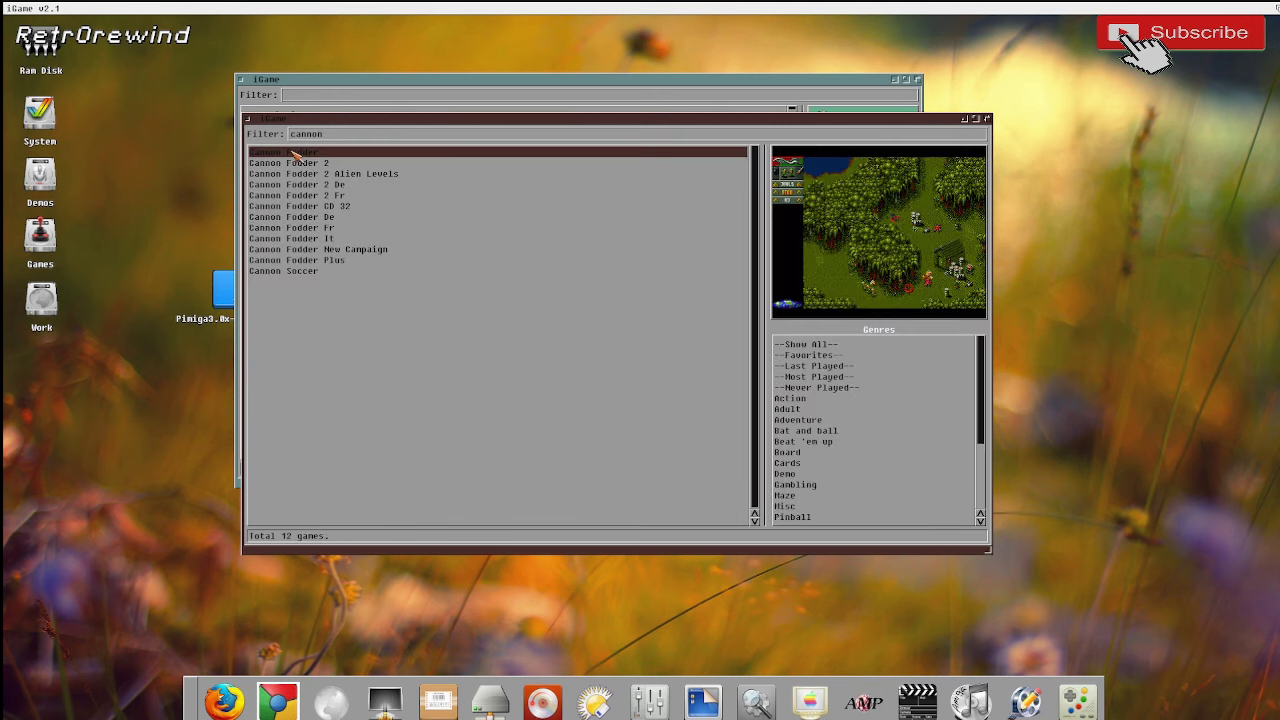
pyautogui.doubleClick(266, 155)
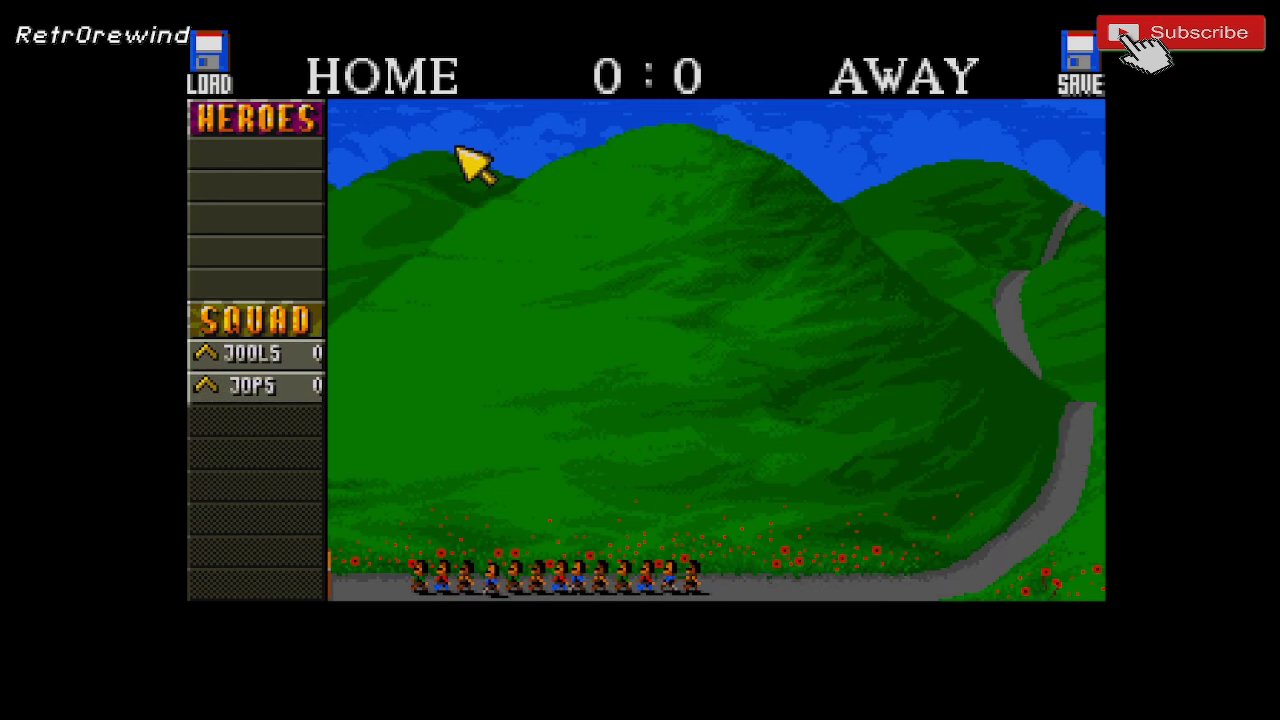
# Step: Play the first Cannon Fodder mission briefly, then quit the game and close both iGame windows
pyautogui.click(982, 306)
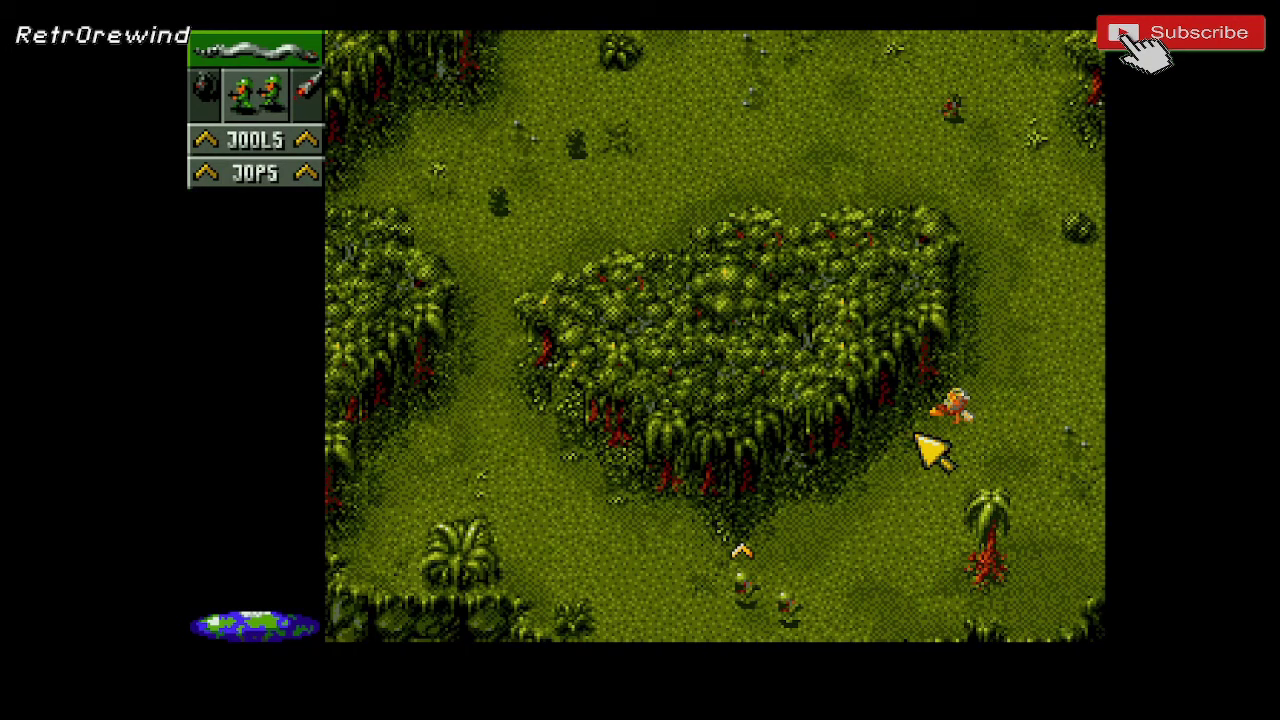
pyautogui.click(917, 436)
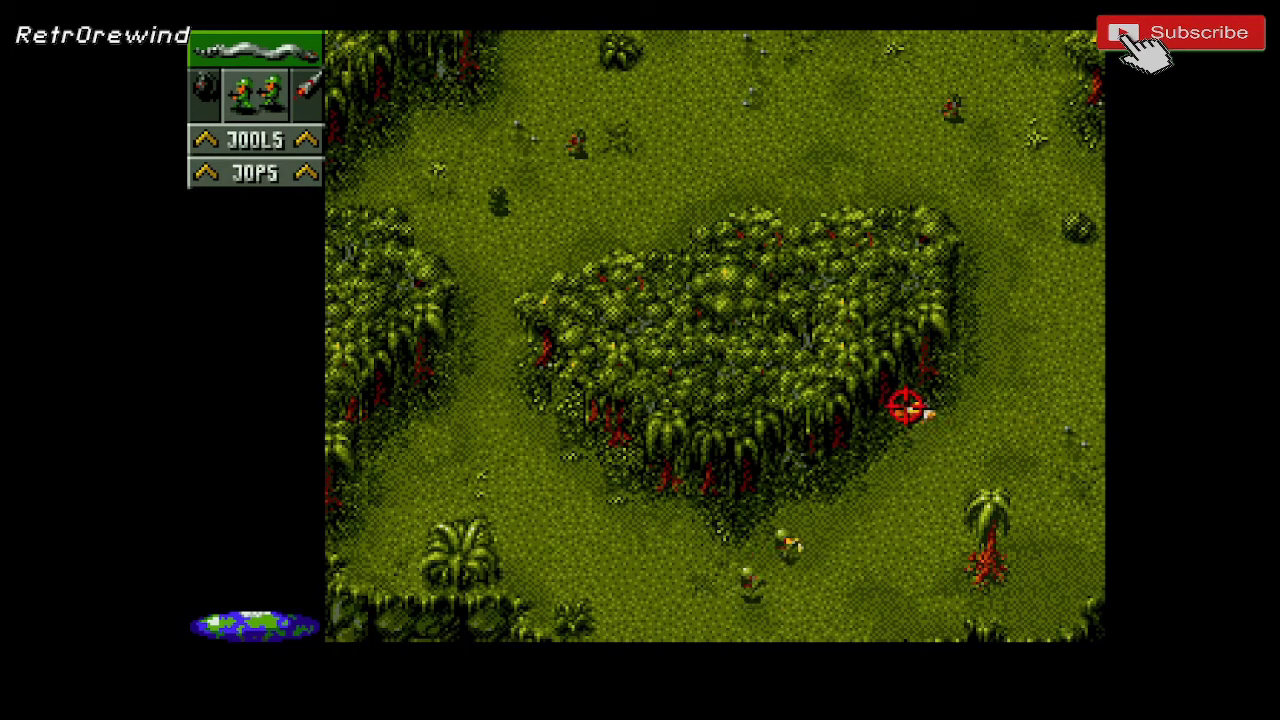
pyautogui.click(491, 451)
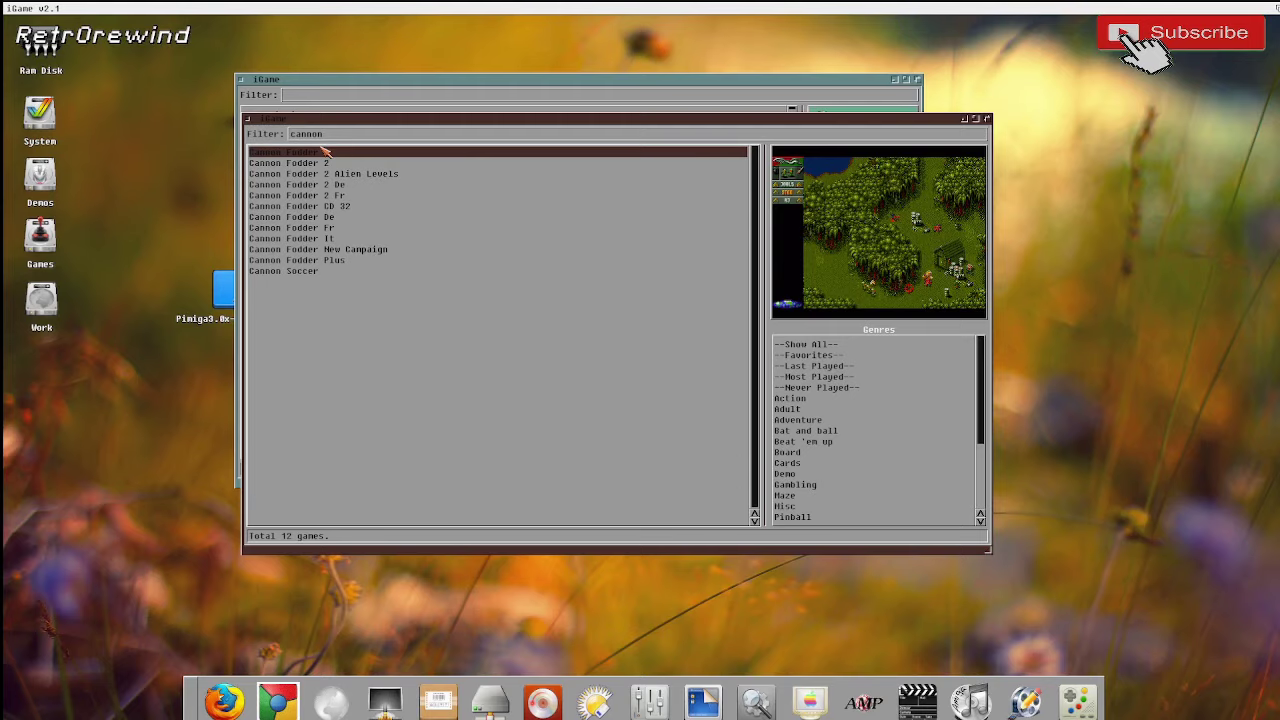
pyautogui.click(246, 119)
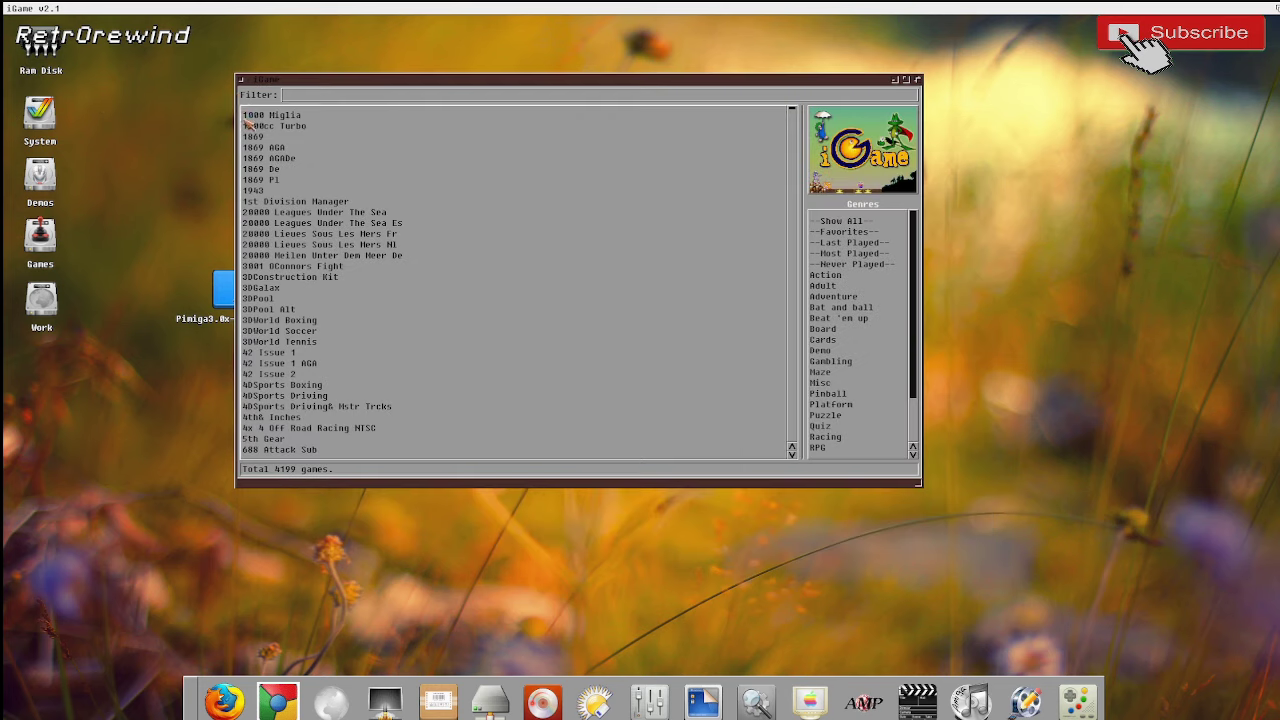
pyautogui.click(240, 80)
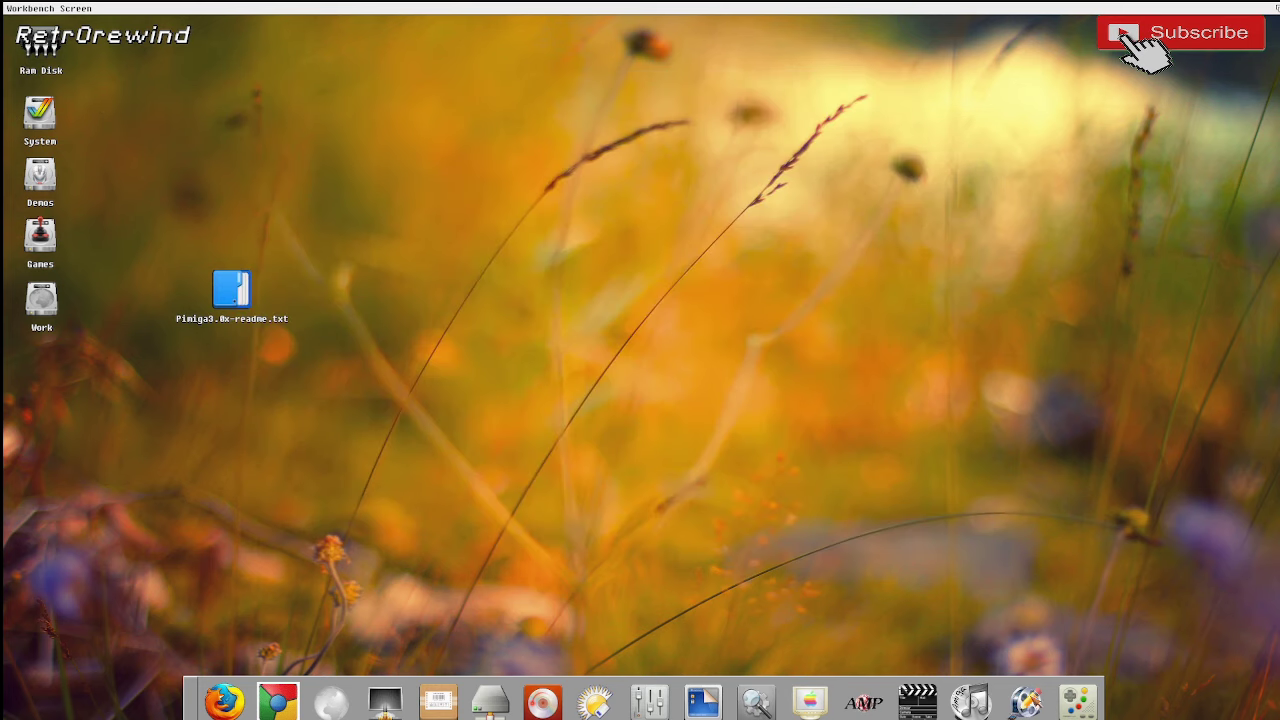
# Step: Open the iGame demos list, close the duplicate window, filter for "dese" and run the Desert Dream demo
pyautogui.click(1024, 702)
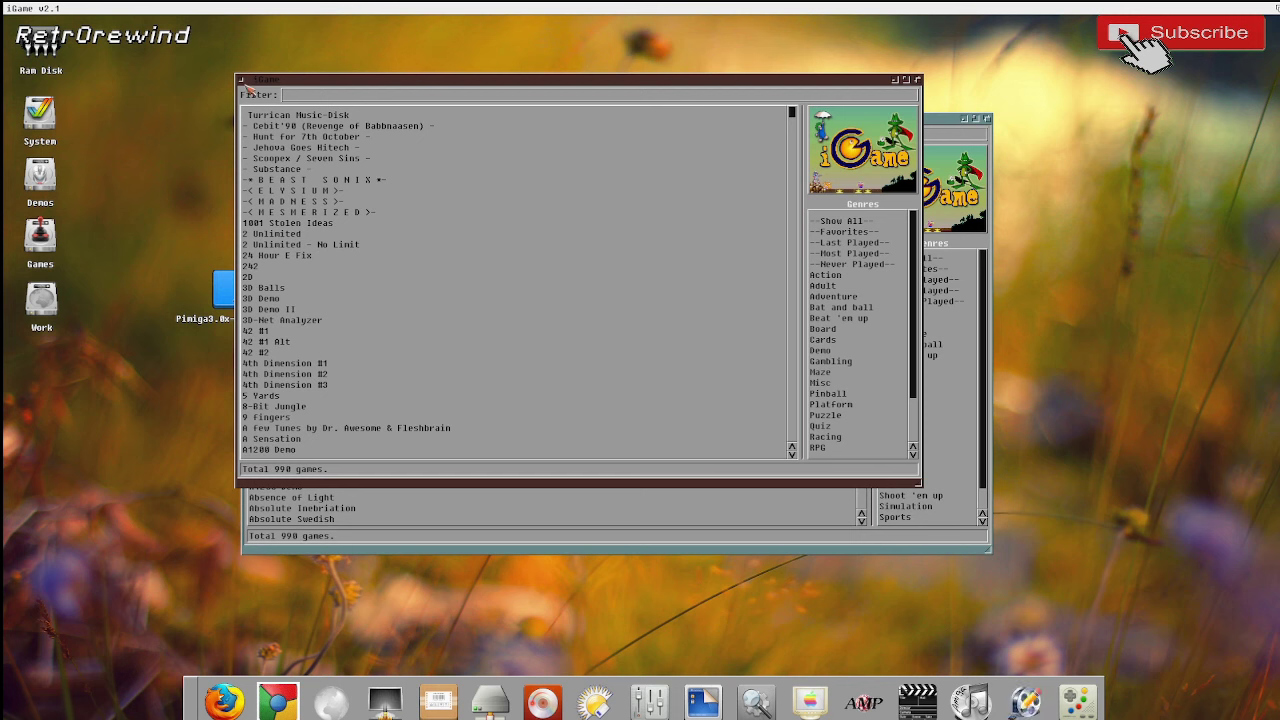
pyautogui.click(242, 80)
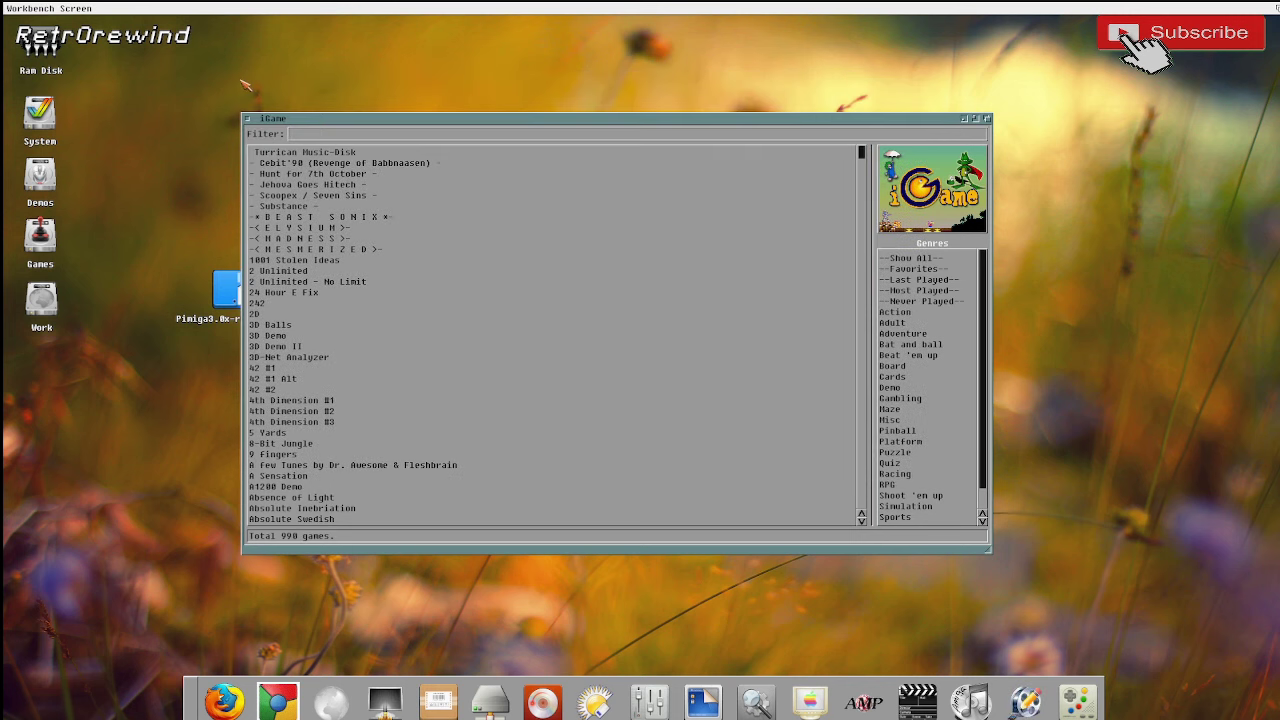
pyautogui.click(393, 135)
pyautogui.write('dese')
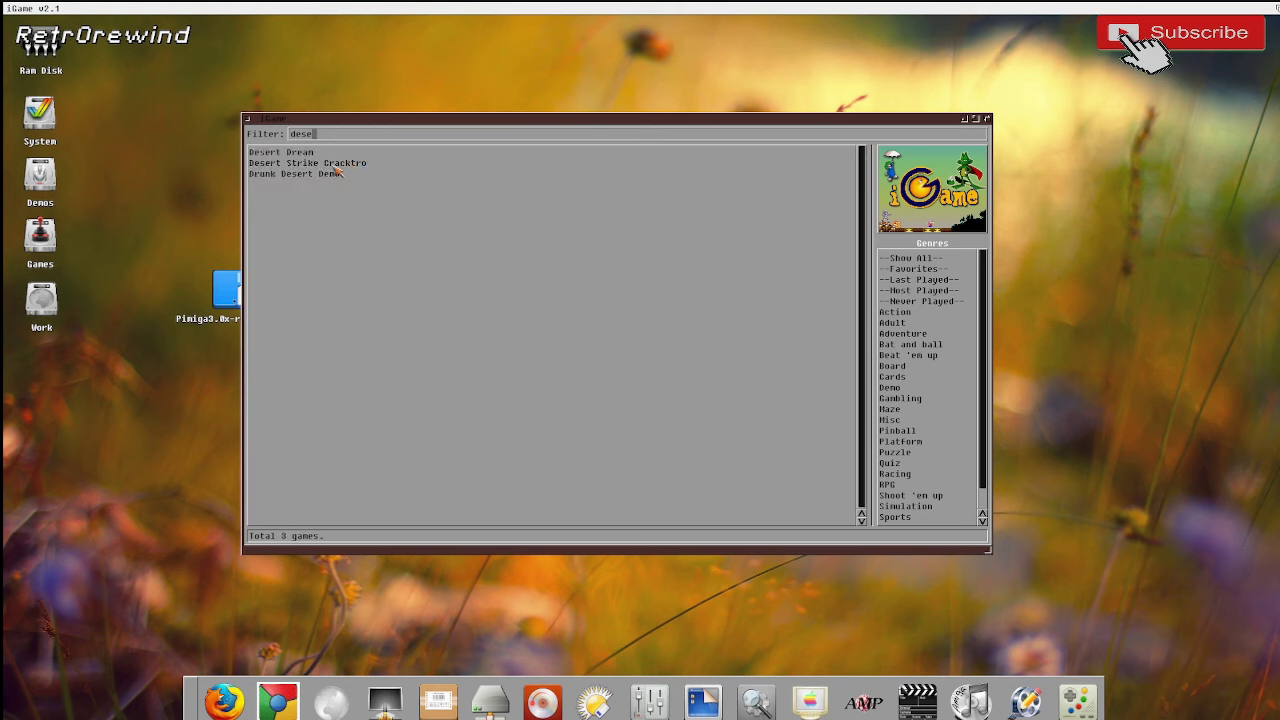
pyautogui.doubleClick(308, 153)
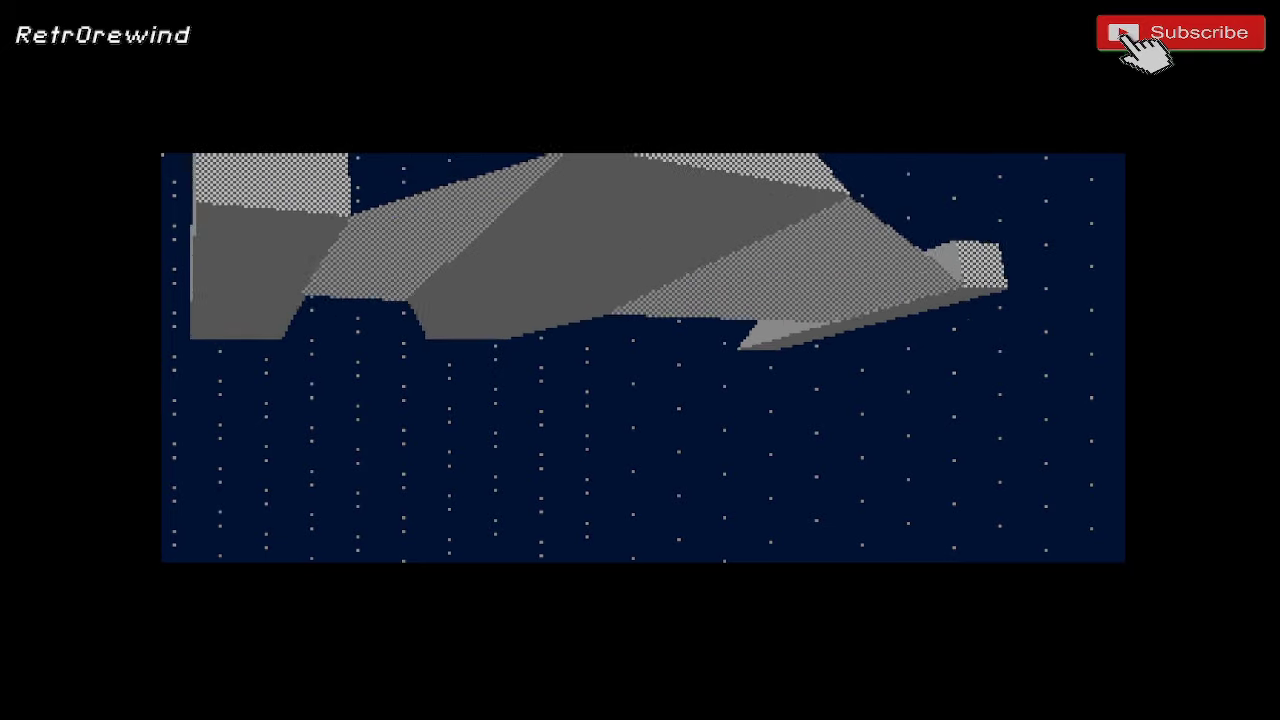
# Step: Leave the Desert Dream demo, then clear the iGame filter text and close the demos list
pyautogui.press('F12')
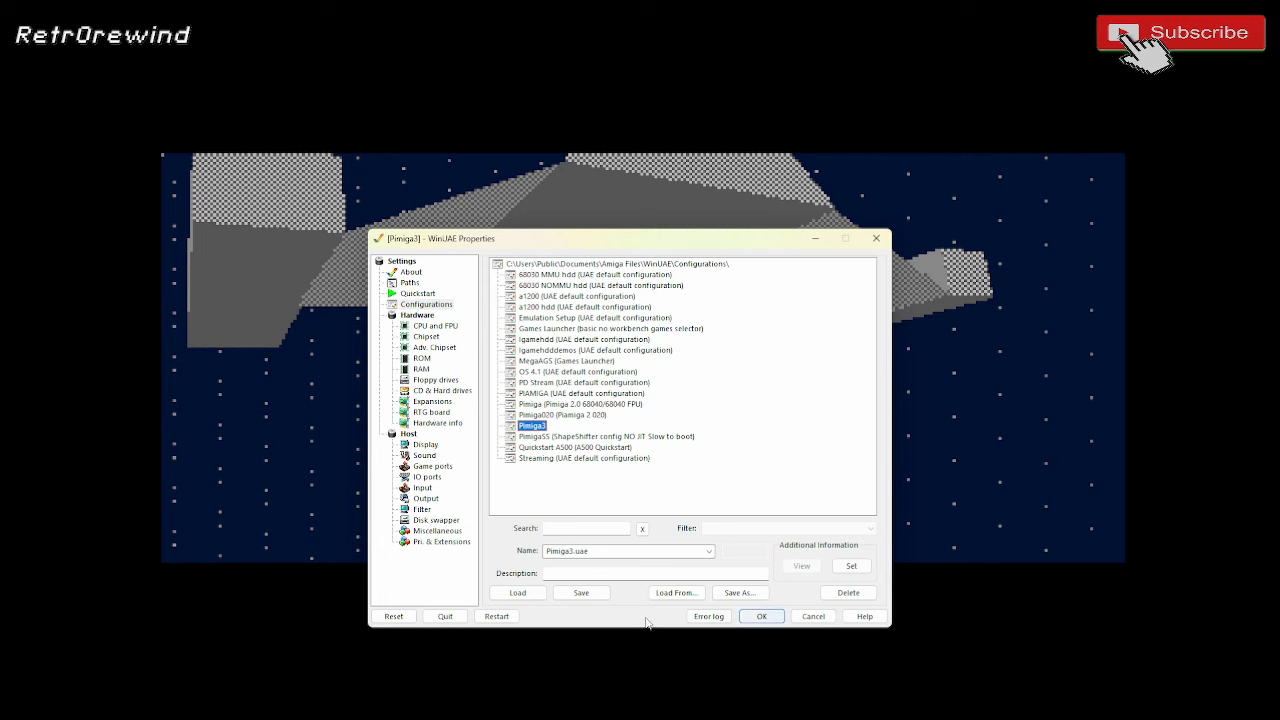
pyautogui.click(757, 617)
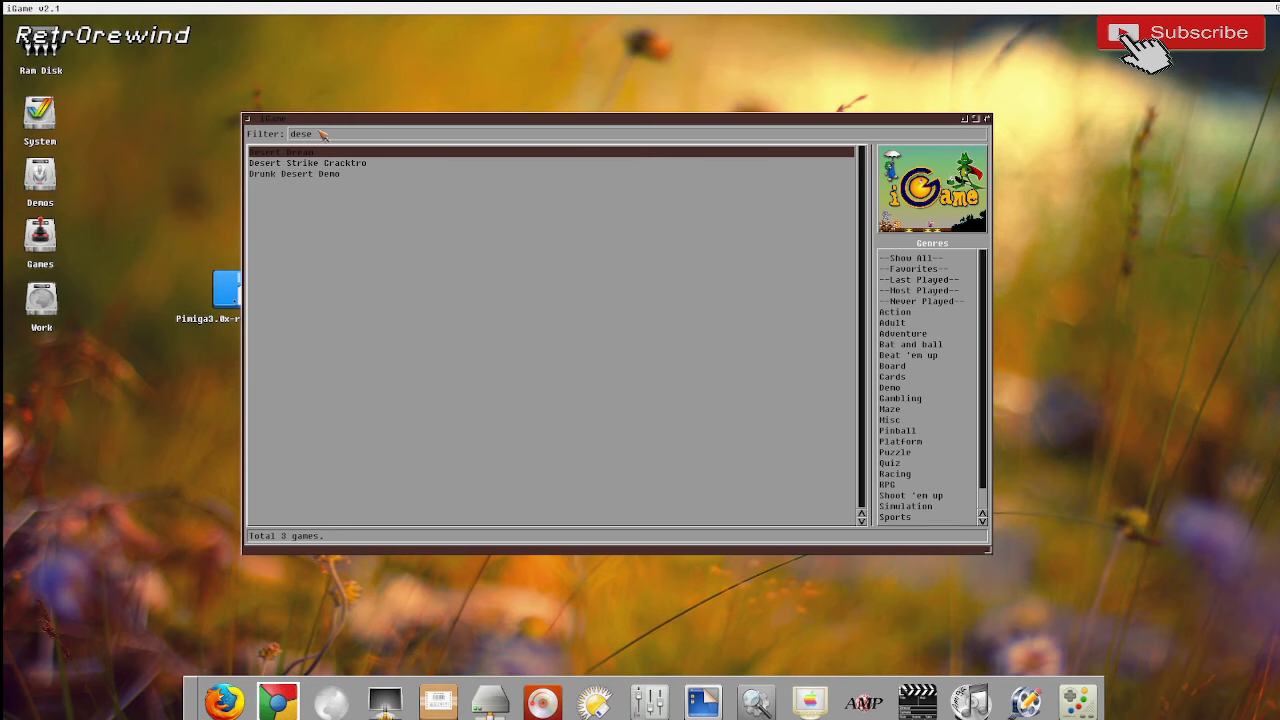
pyautogui.click(350, 137)
pyautogui.press('BackSpace')
pyautogui.press('BackSpace')
pyautogui.press('BackSpace')
pyautogui.press('BackSpace')
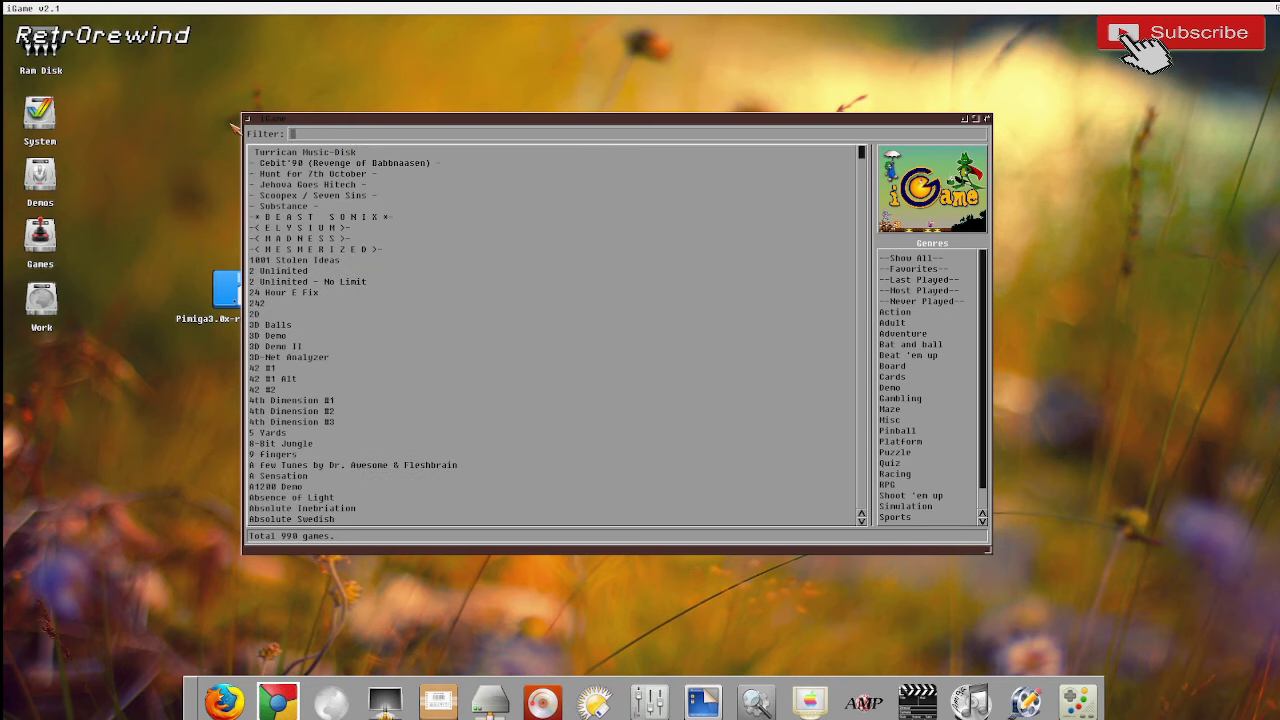
pyautogui.click(252, 118)
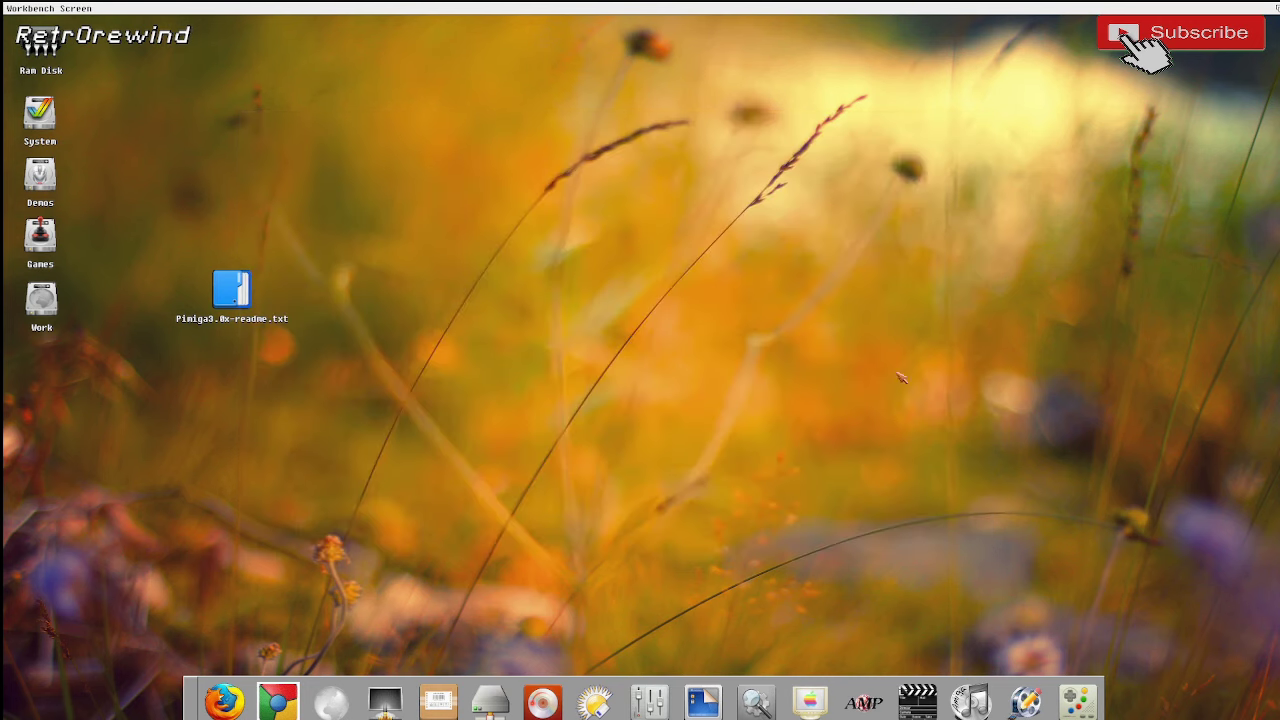
# Step: Open the module music player and play armani's dreams.mod and auf weidersehn.mod from its list
pyautogui.click(970, 702)
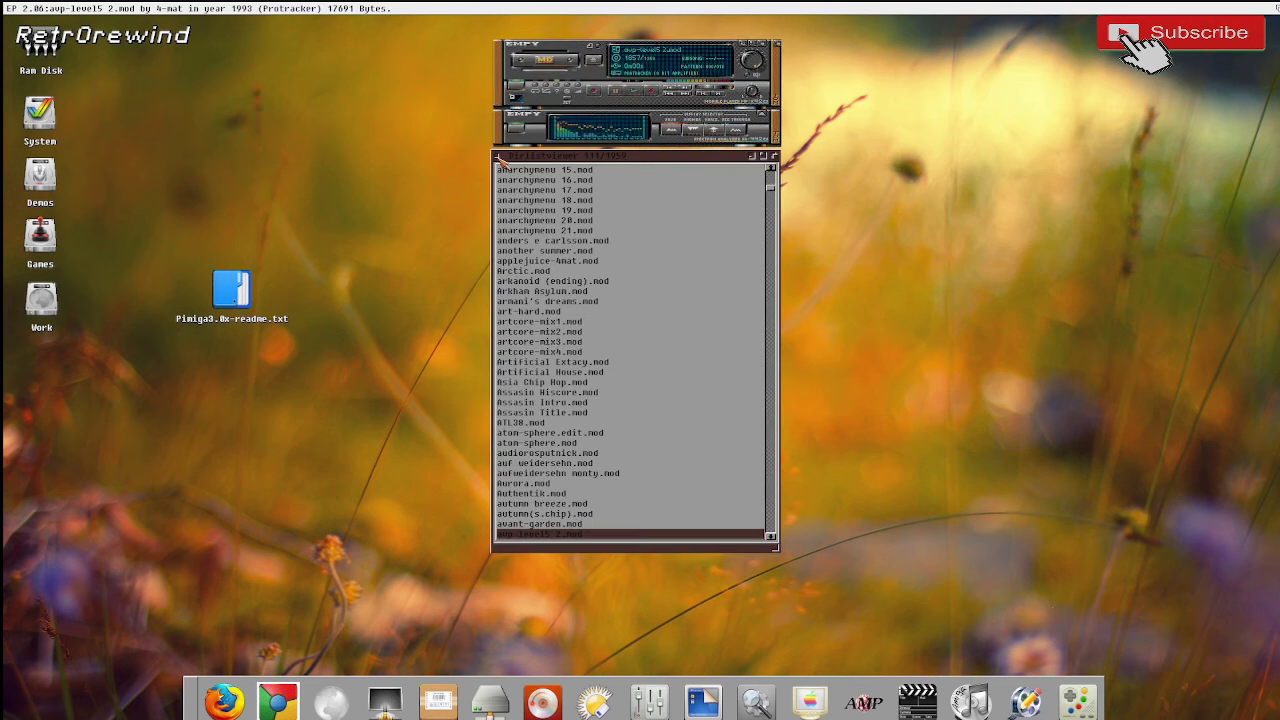
pyautogui.click(578, 181)
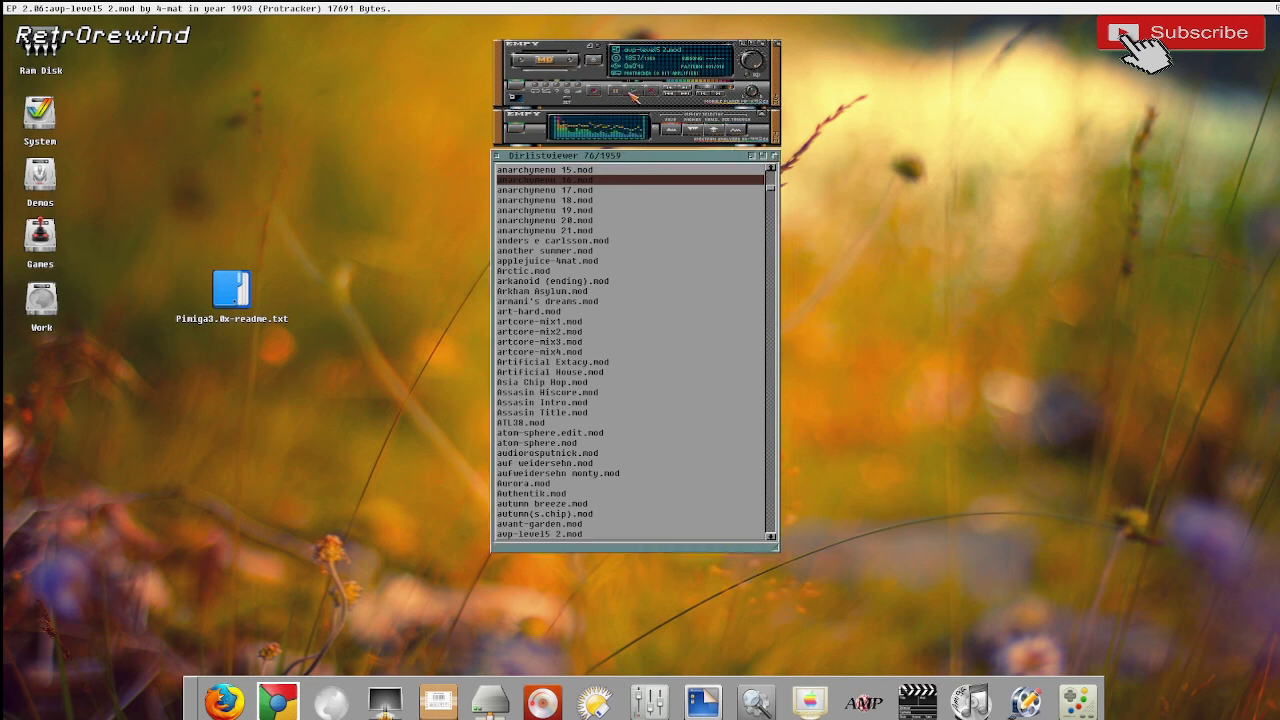
pyautogui.doubleClick(556, 300)
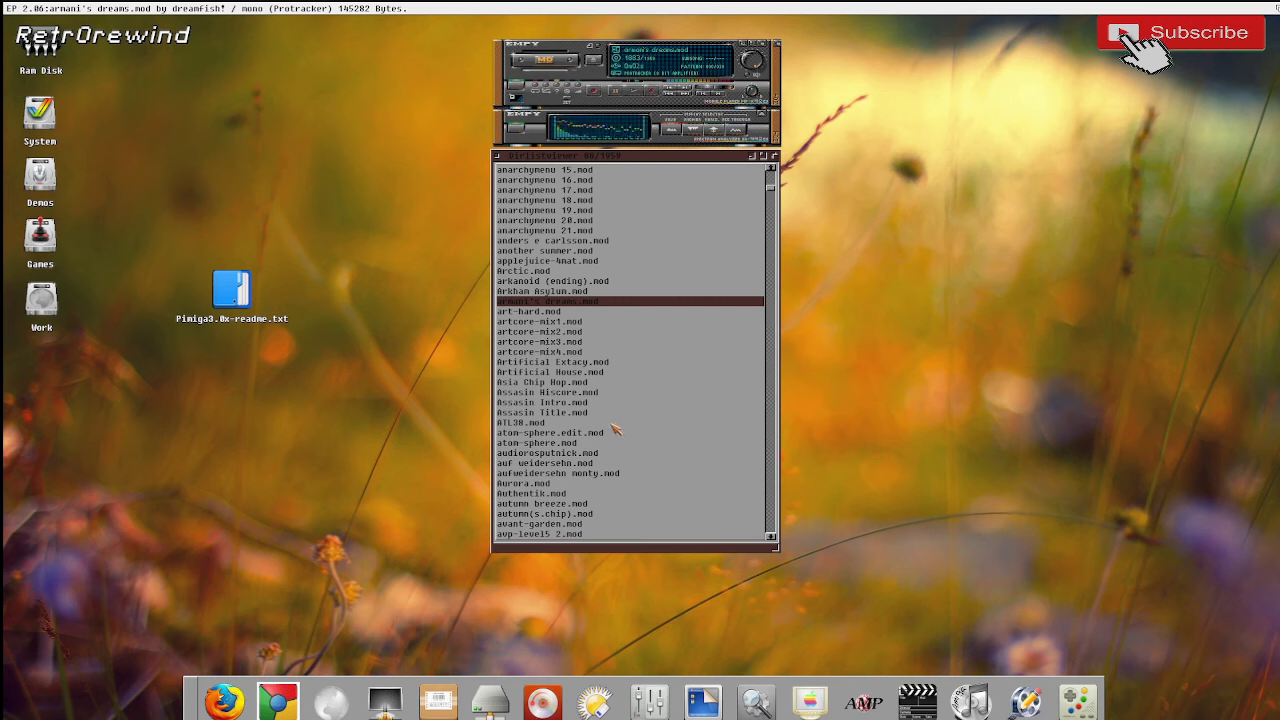
pyautogui.doubleClick(545, 464)
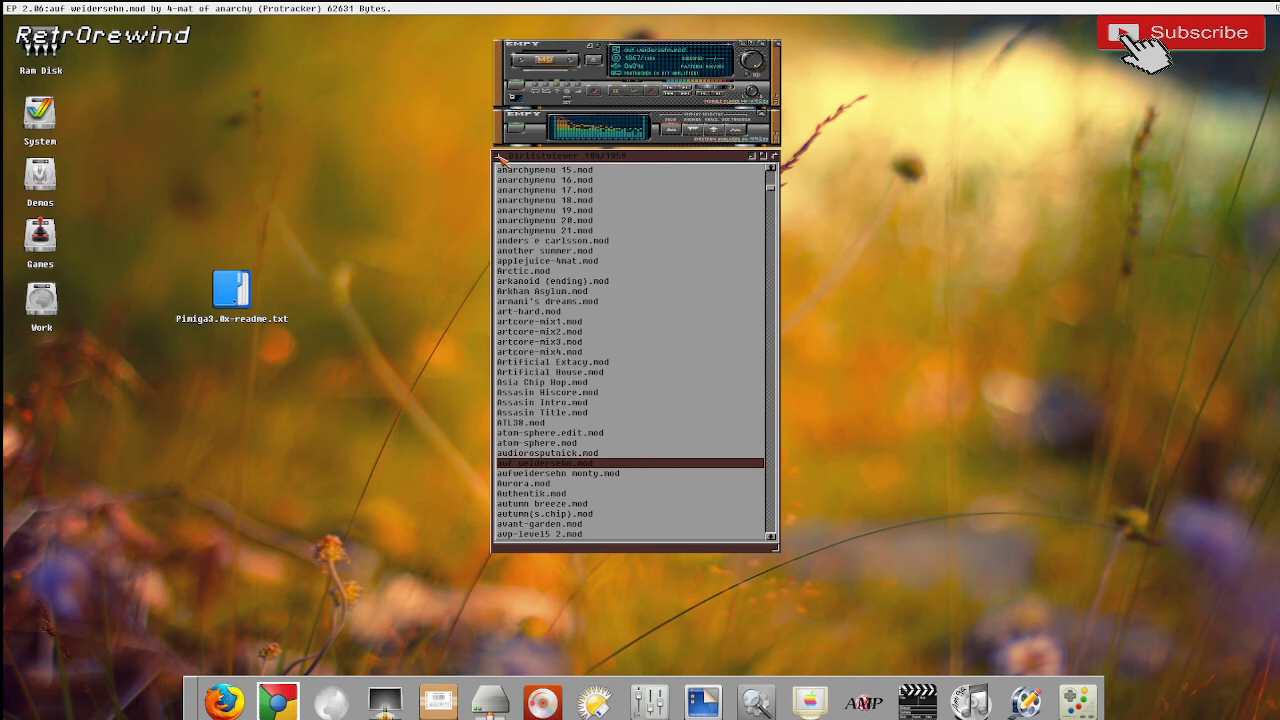
# Step: Close the module list window and exit the module music player
pyautogui.click(500, 157)
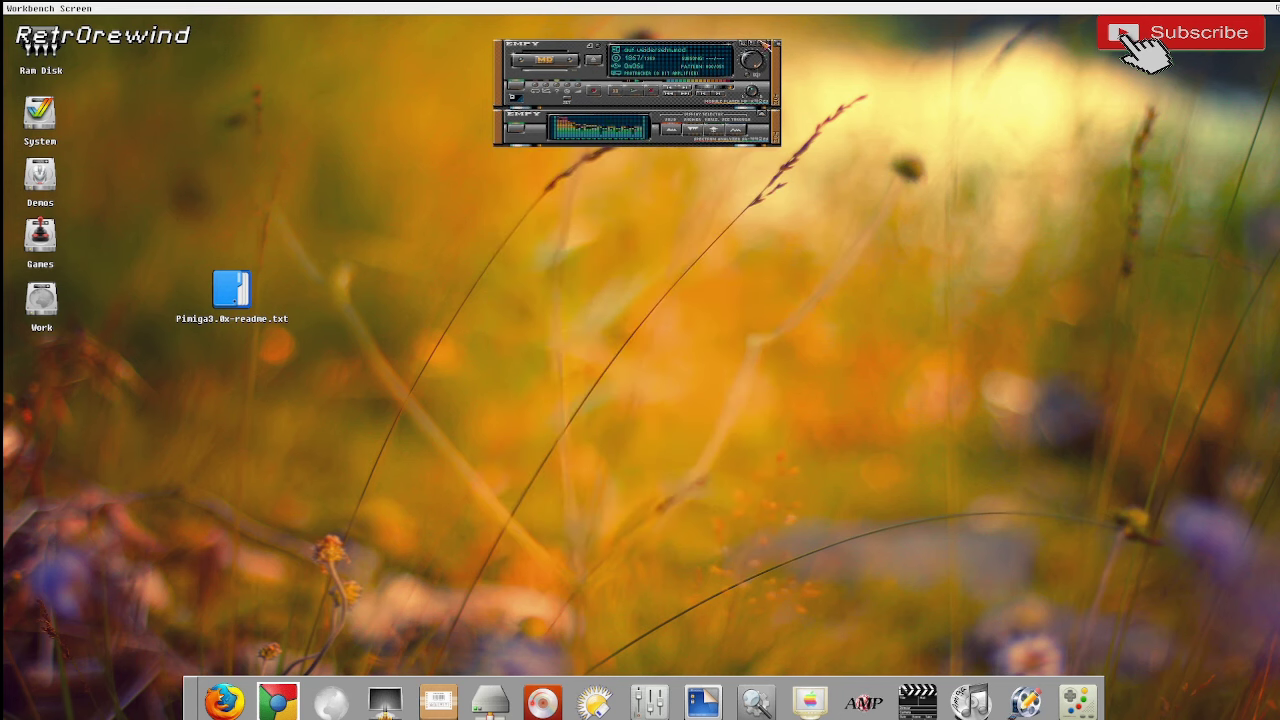
pyautogui.click(600, 50)
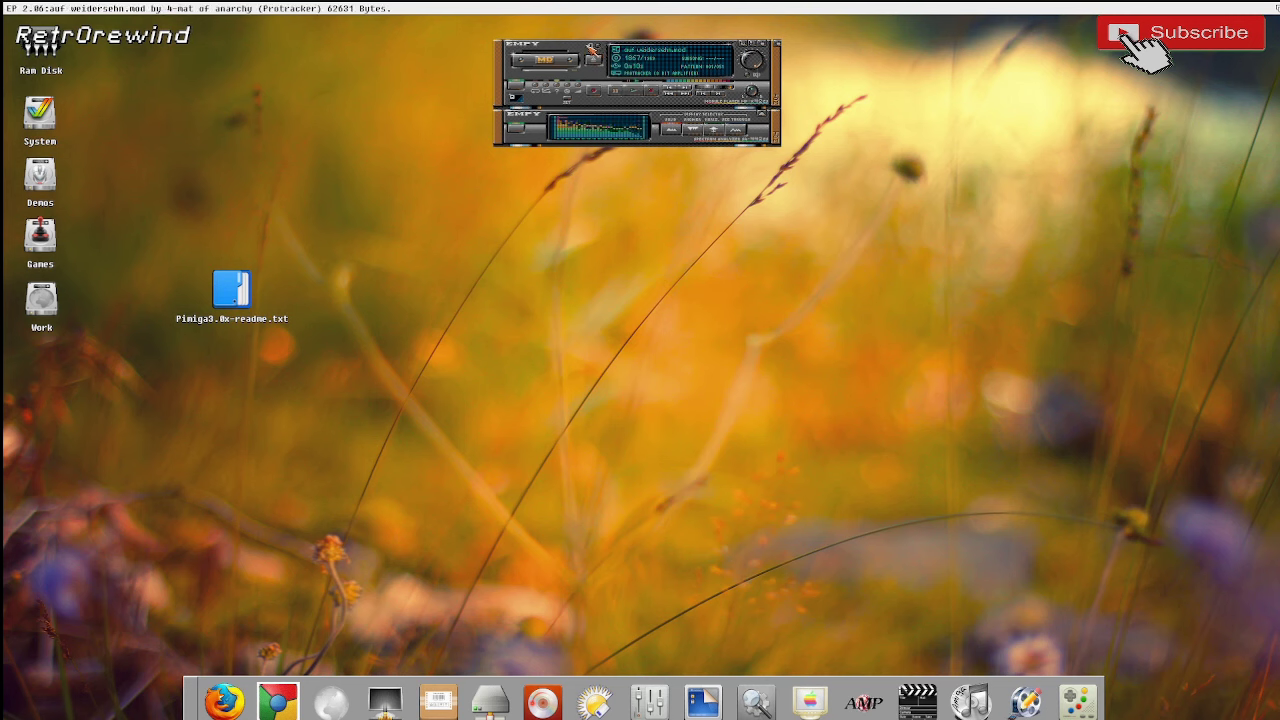
pyautogui.click(514, 97)
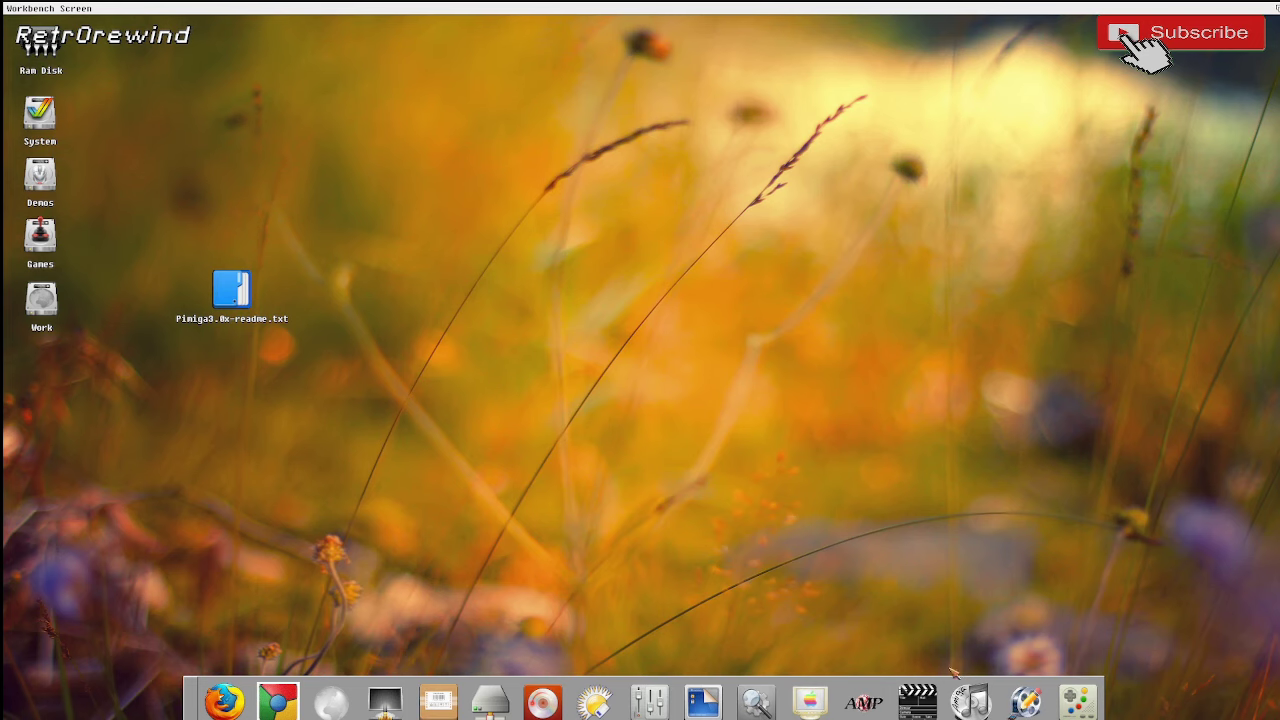
# Step: Play the video The_Amiga_song.mpg from Work:Videos, then open AmigaAMP with its song playlist and close it
pyautogui.click(917, 700)
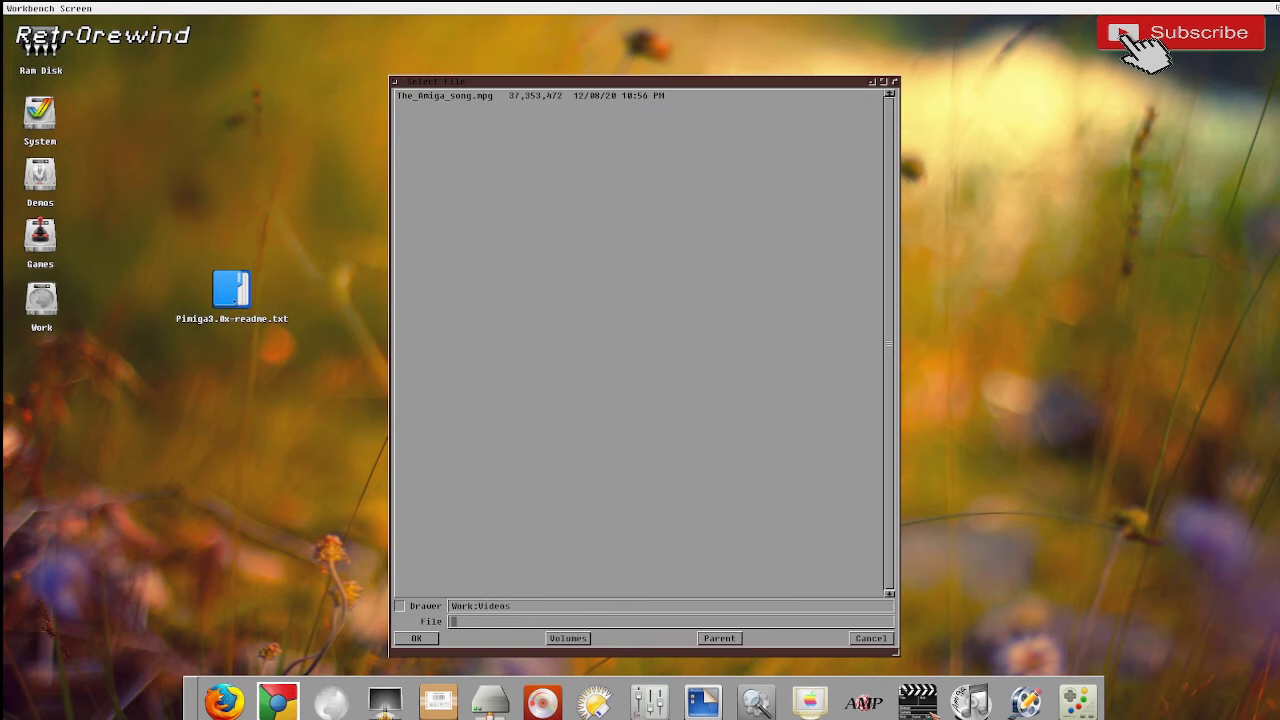
pyautogui.doubleClick(490, 96)
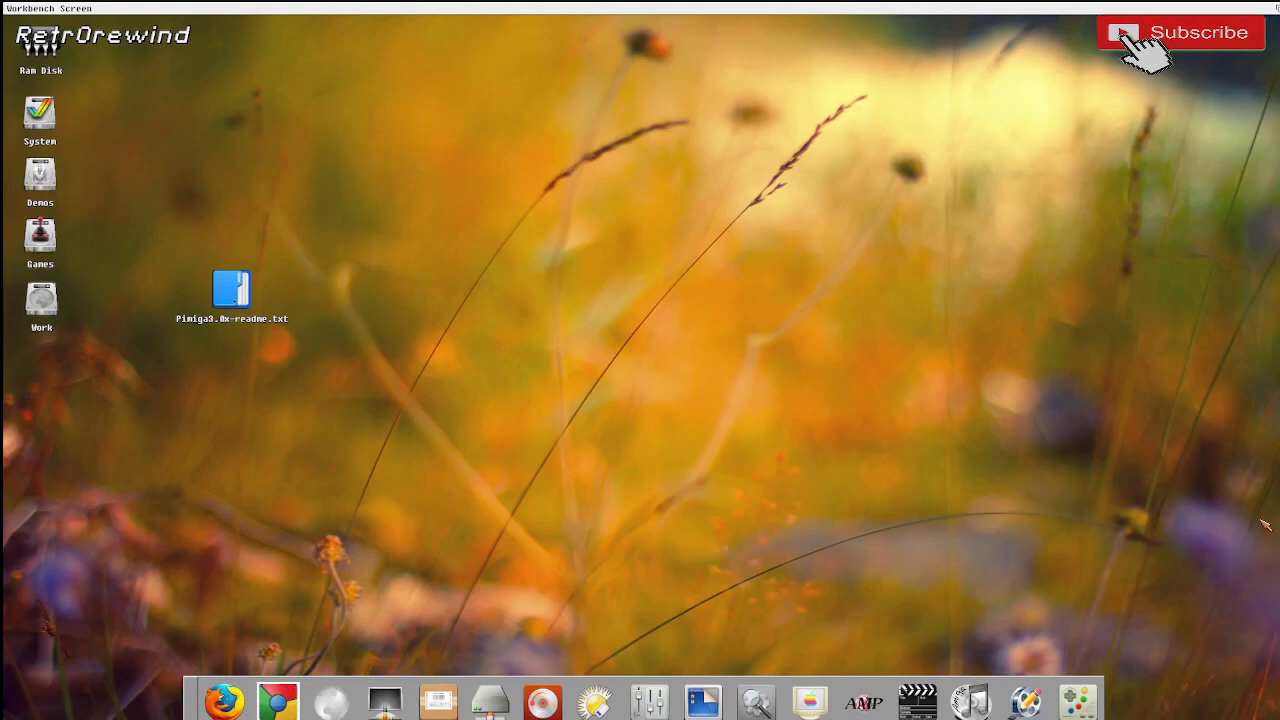
pyautogui.click(863, 703)
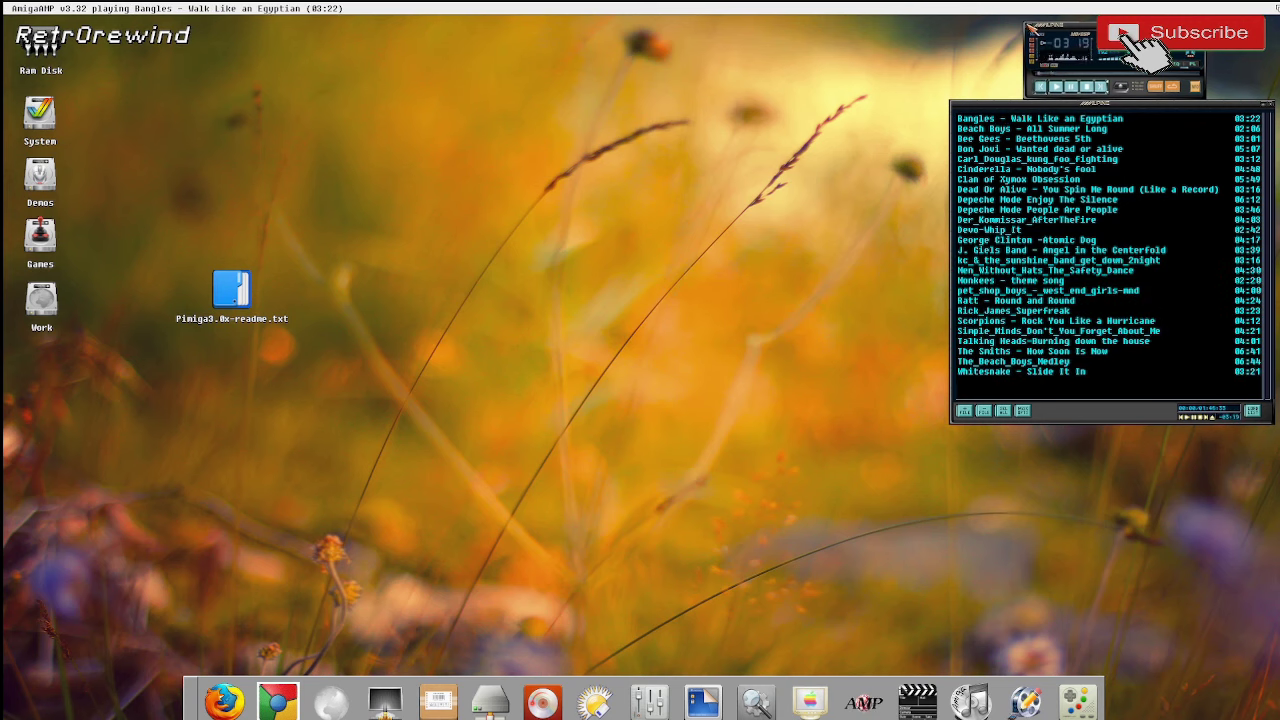
pyautogui.press('Escape')
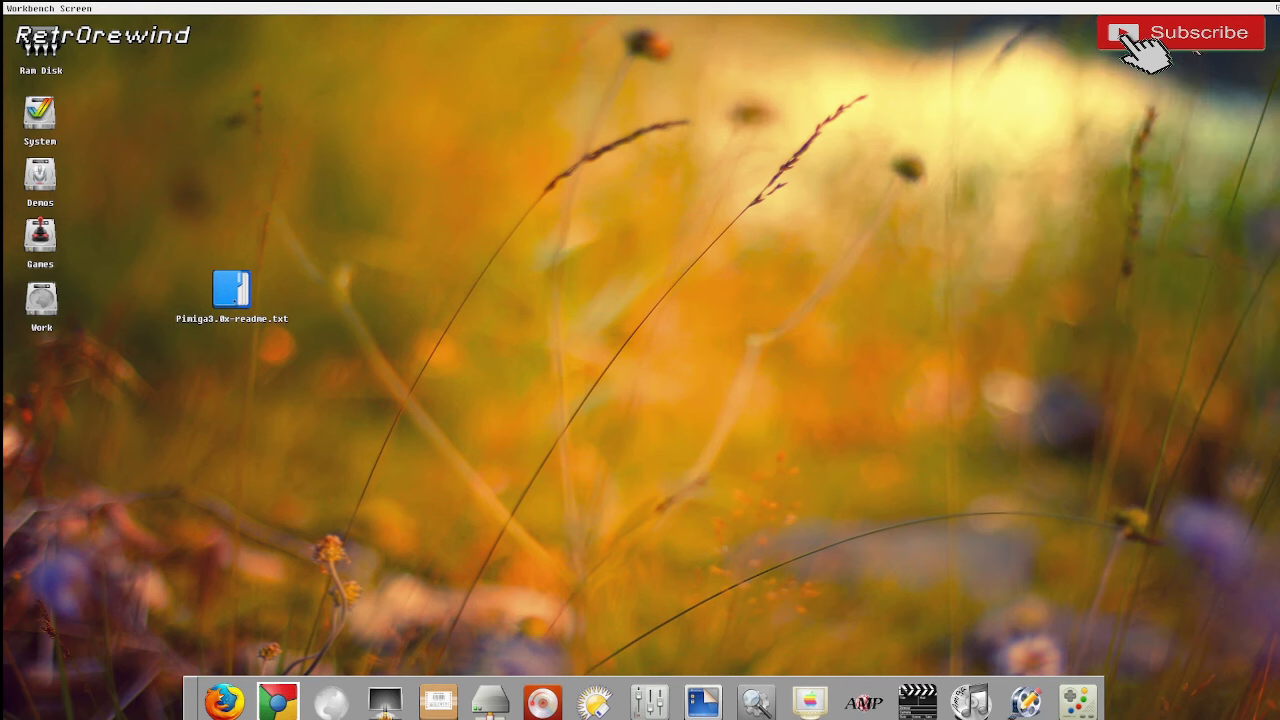
# Step: Start Mac OS in the ShapeShifter Macintosh emulator, glance at its menus and shut it down
pyautogui.click(810, 702)
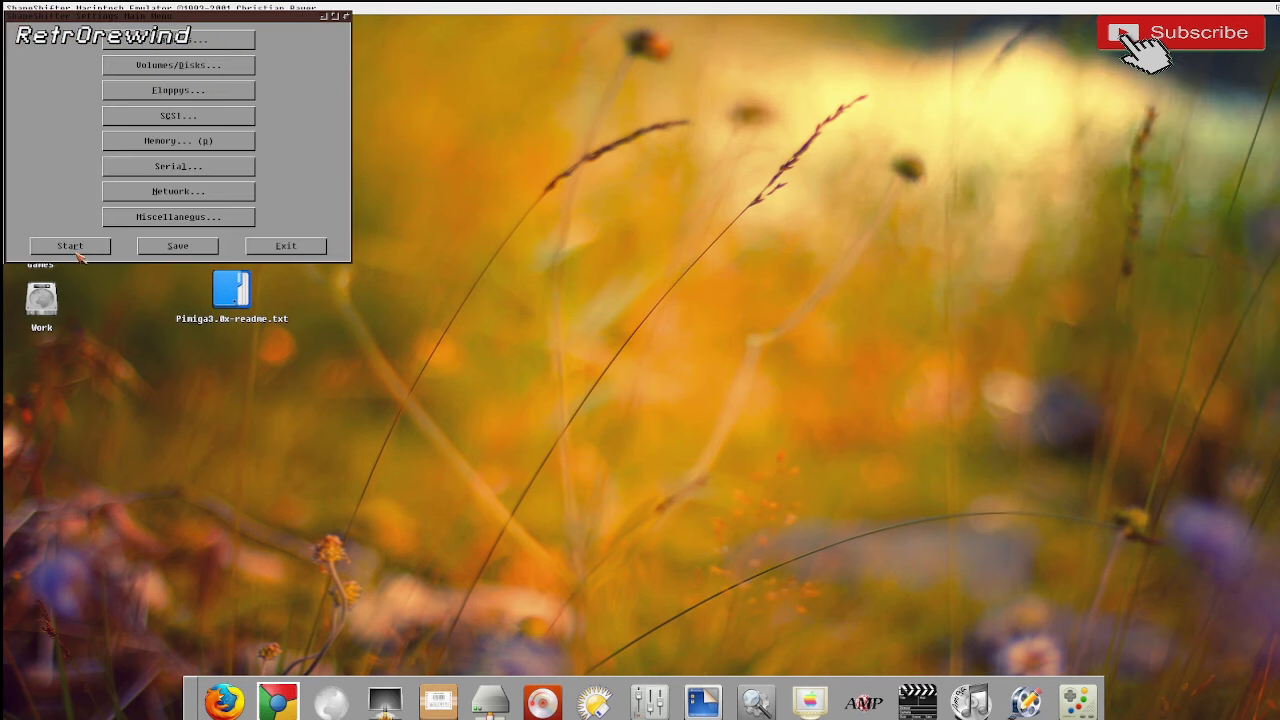
pyautogui.click(74, 247)
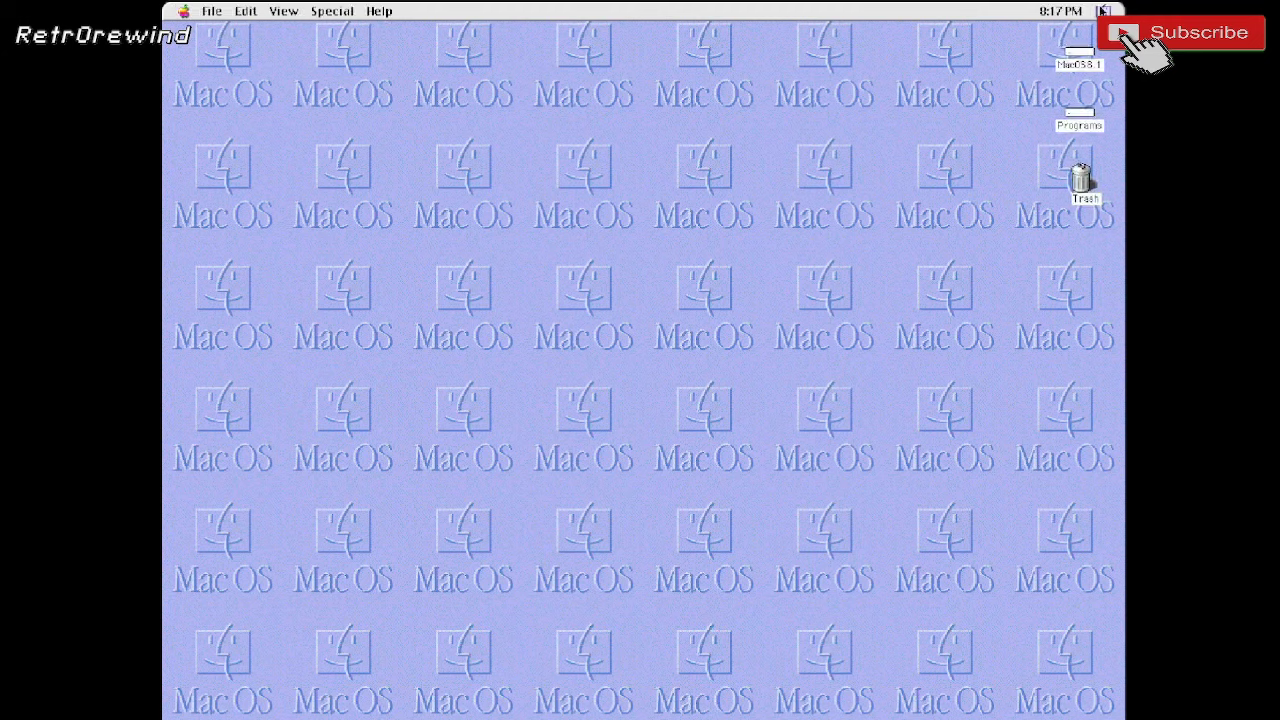
pyautogui.click(222, 13)
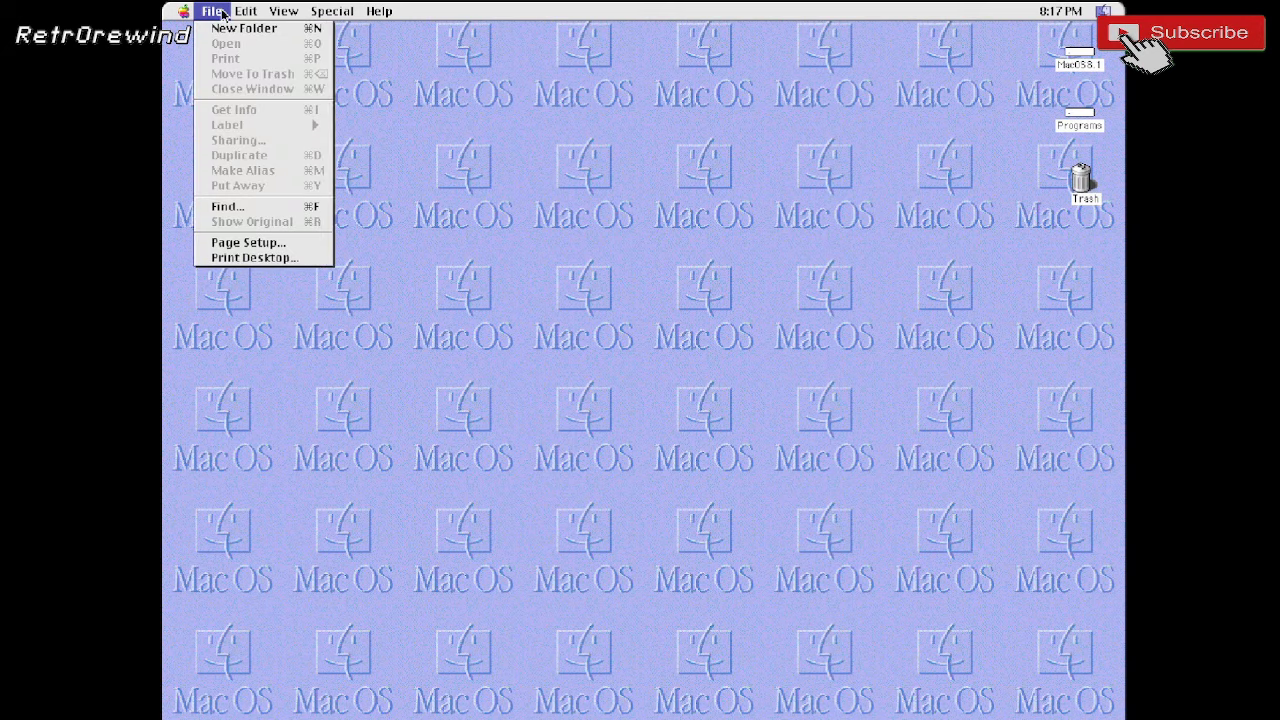
pyautogui.moveTo(332, 12)
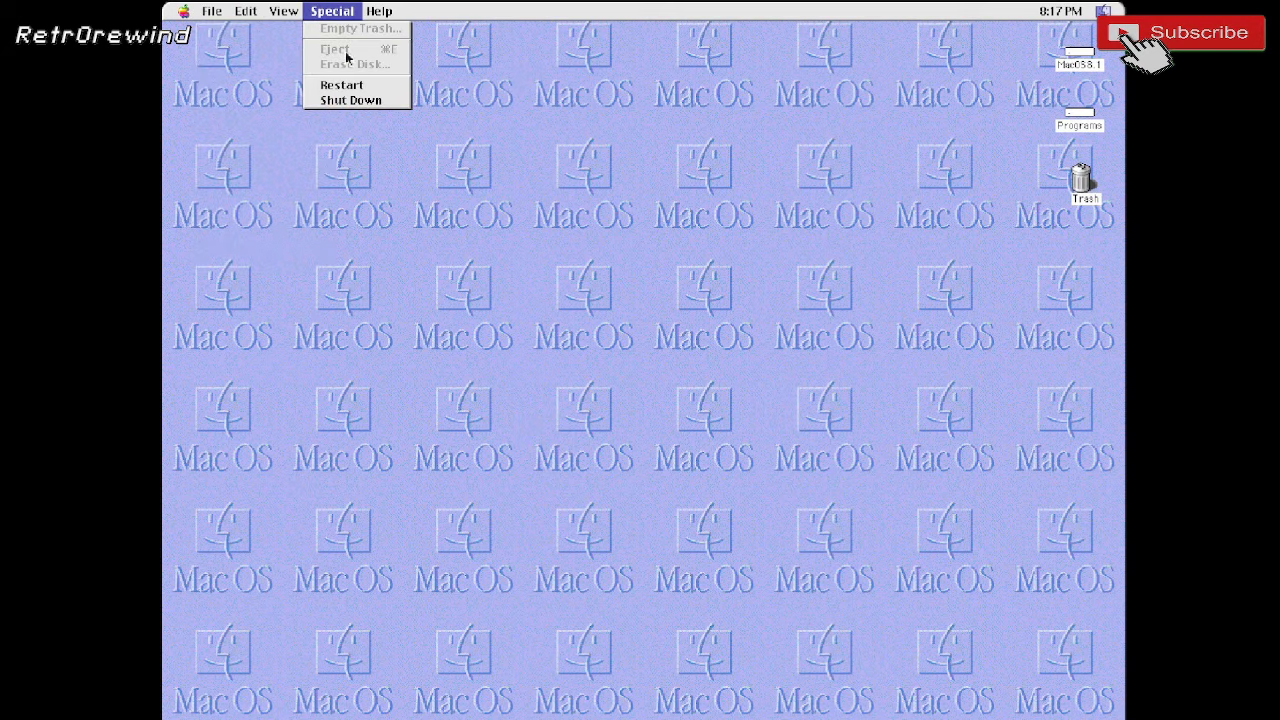
pyautogui.click(352, 101)
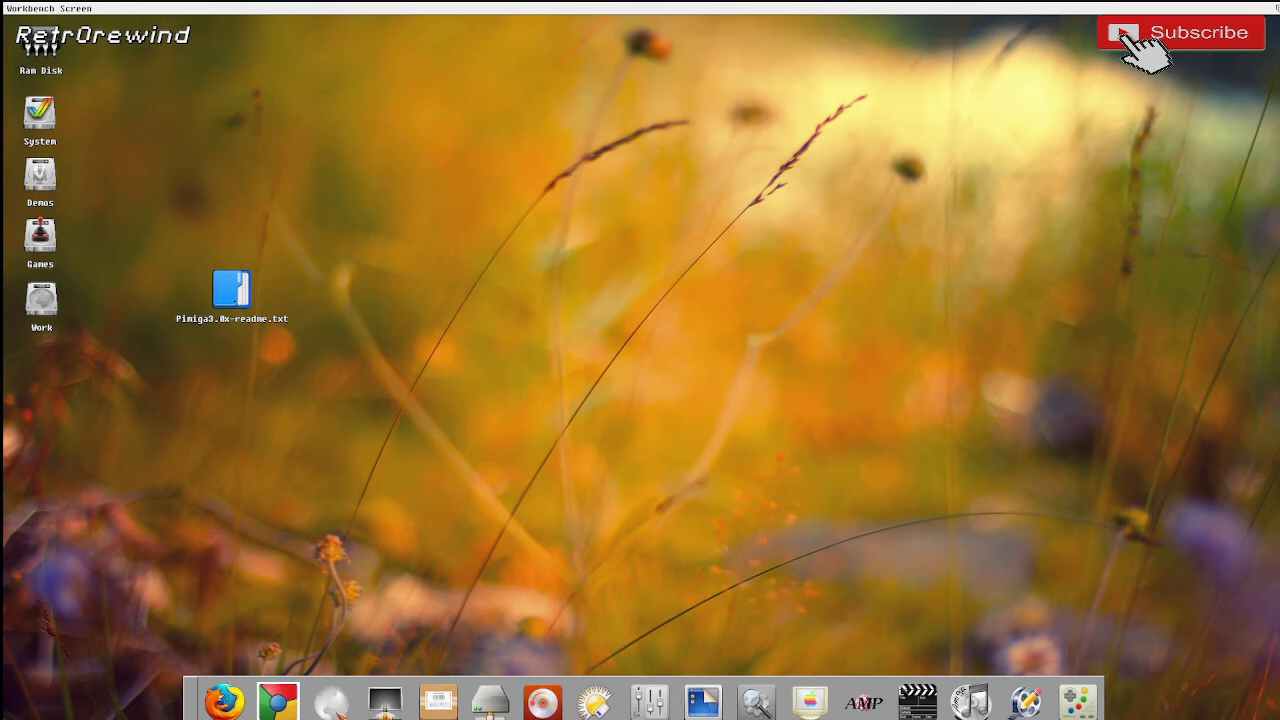
# Step: Open the term terminal program and quit it without saving the review buffer
pyautogui.click(384, 701)
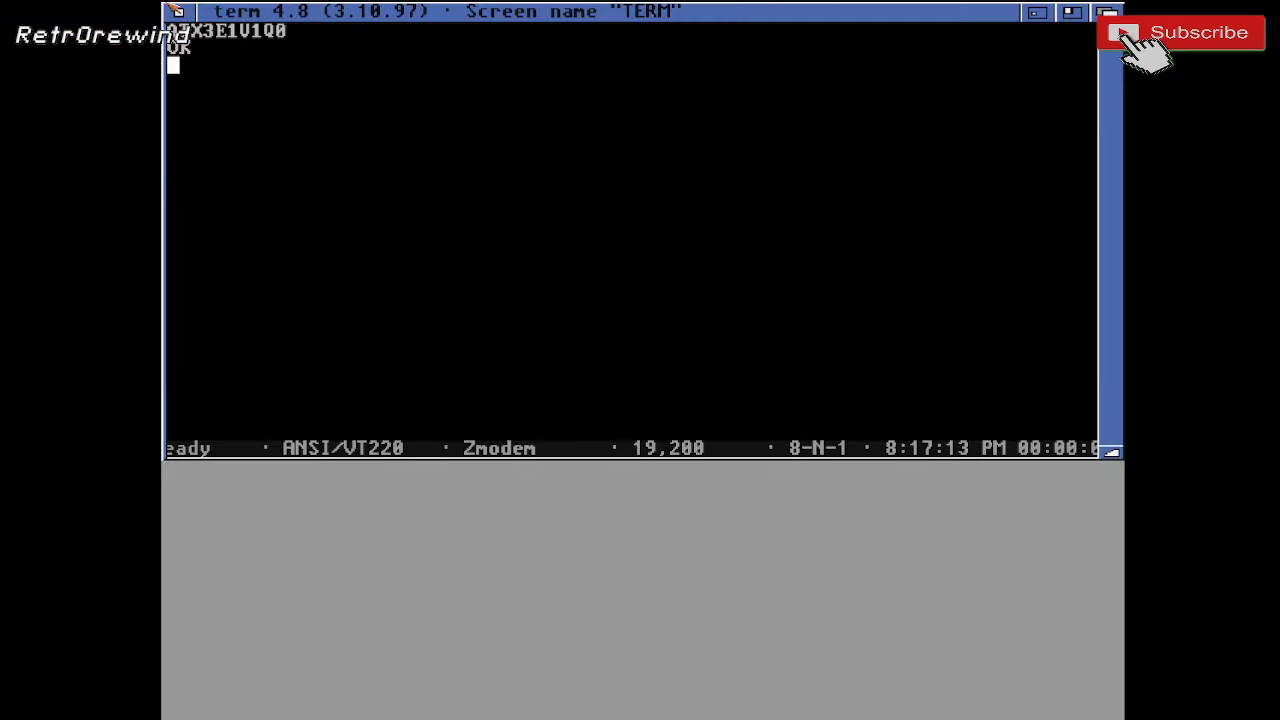
pyautogui.click(176, 12)
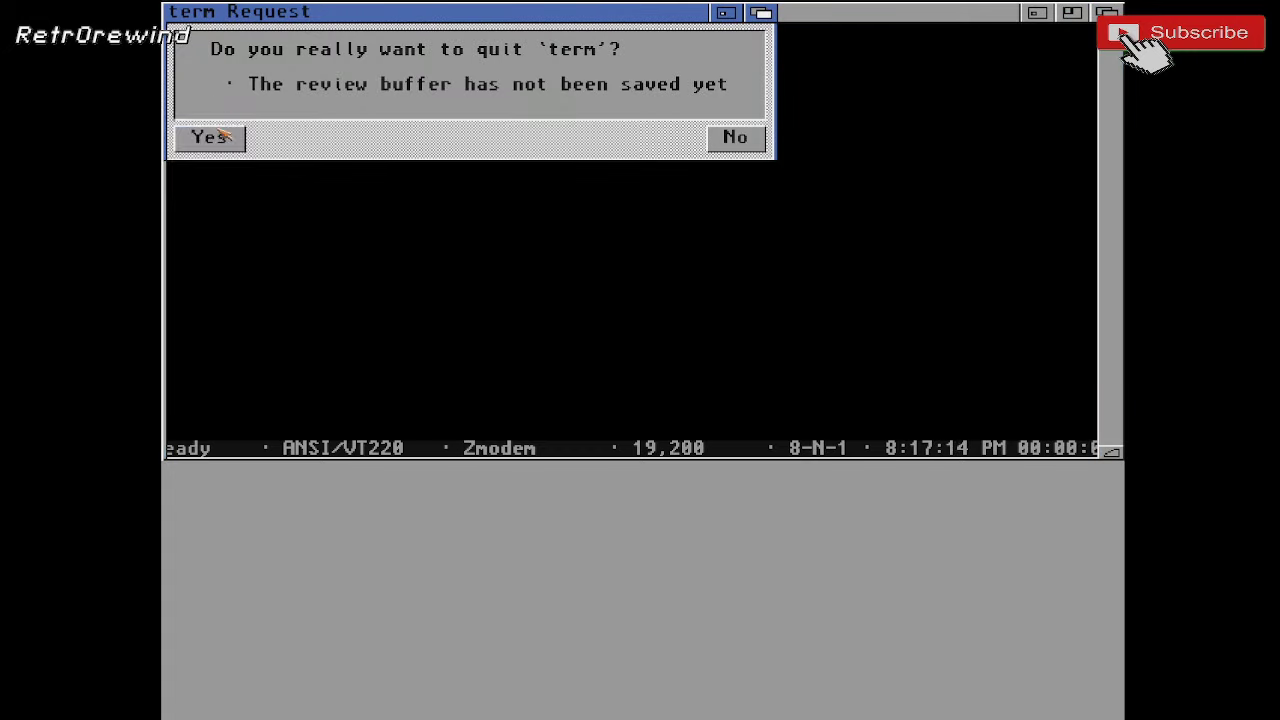
pyautogui.click(222, 137)
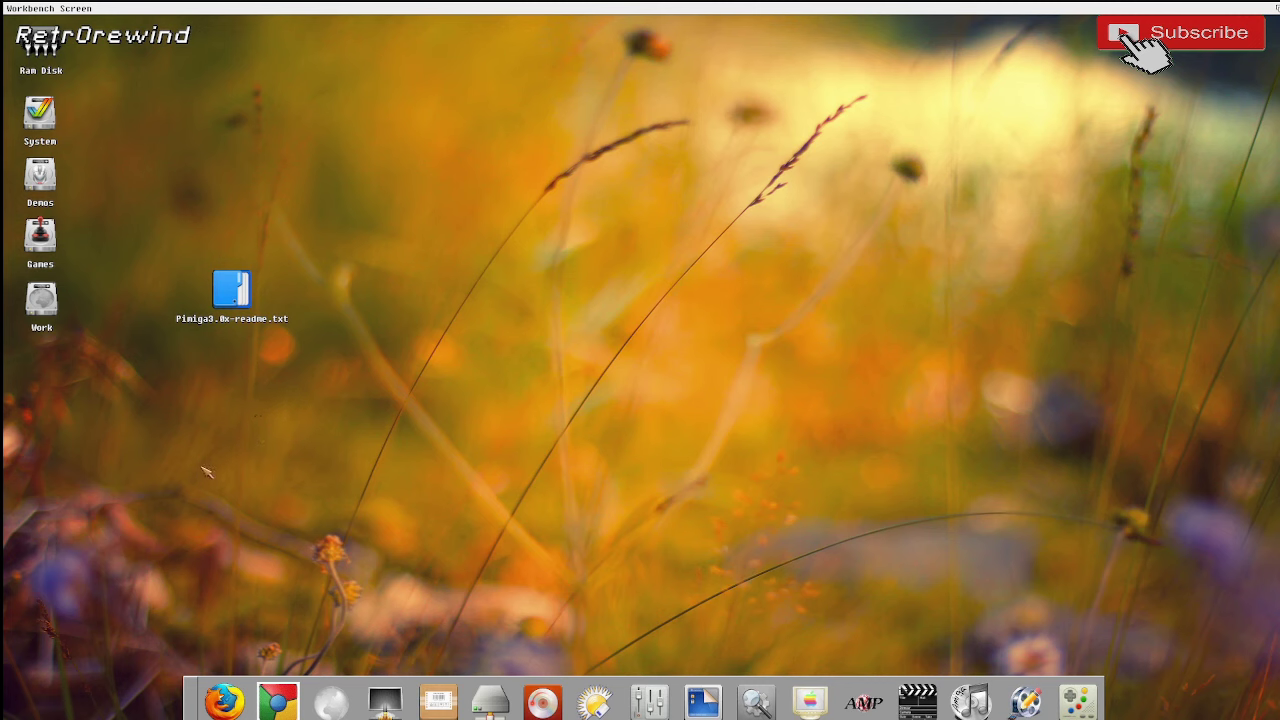
# Step: Bring up the emulator's settings from the Pimiga desktop and quit WinUAE
pyautogui.press('F12')
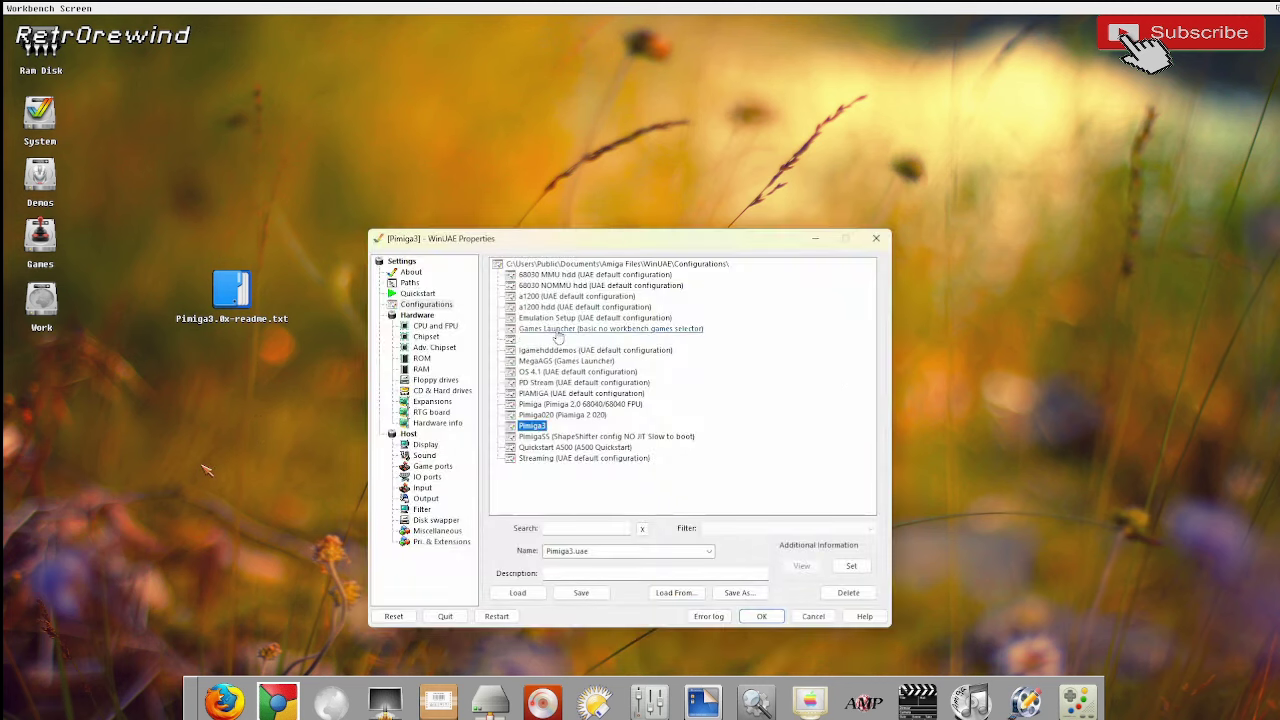
pyautogui.click(445, 617)
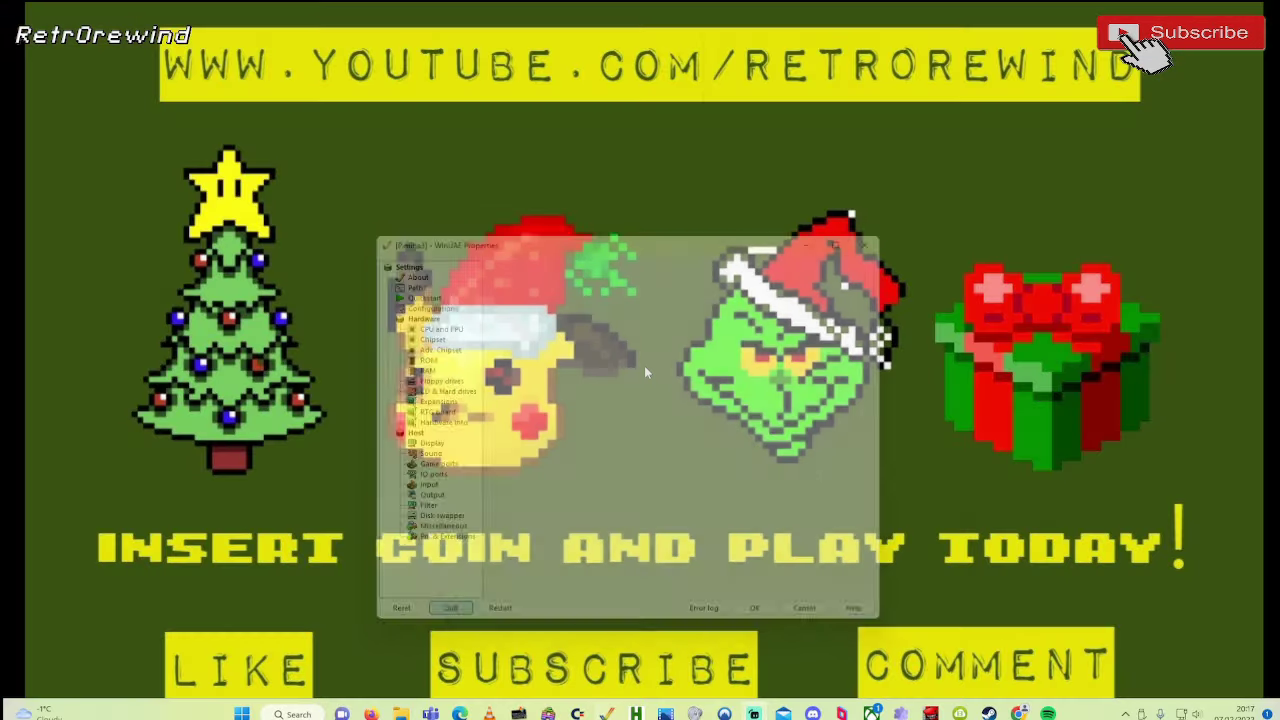